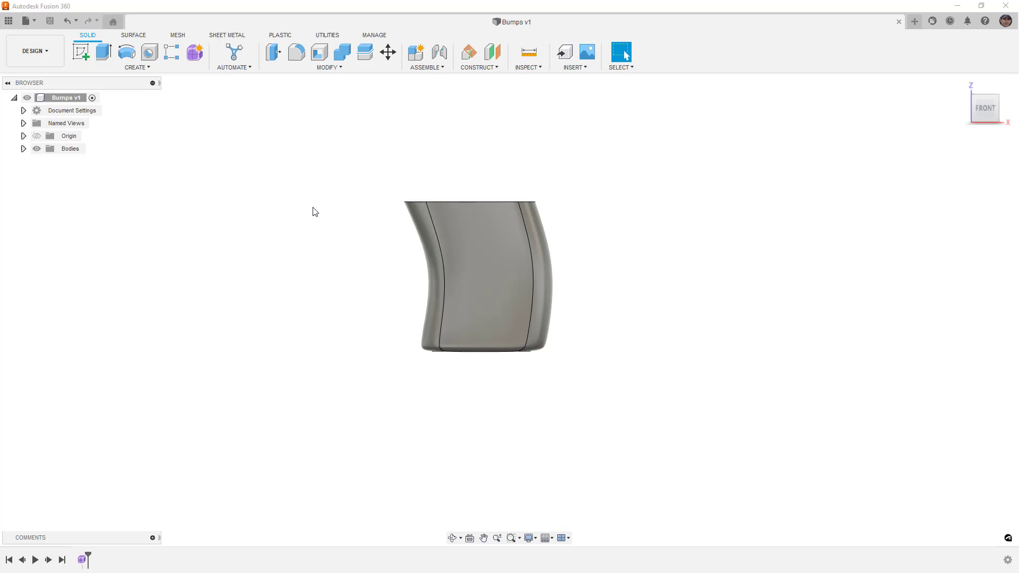
Orbit around the grip to inspect its right side and open top, then snap to the front view.
{"action": "middle_click_drag", "start_coordinate": [522, 261], "coordinate": [489, 261], "text": "shift"}
{"action": "scroll", "coordinate": [504, 256], "scroll_direction": "up", "scroll_amount": 8}
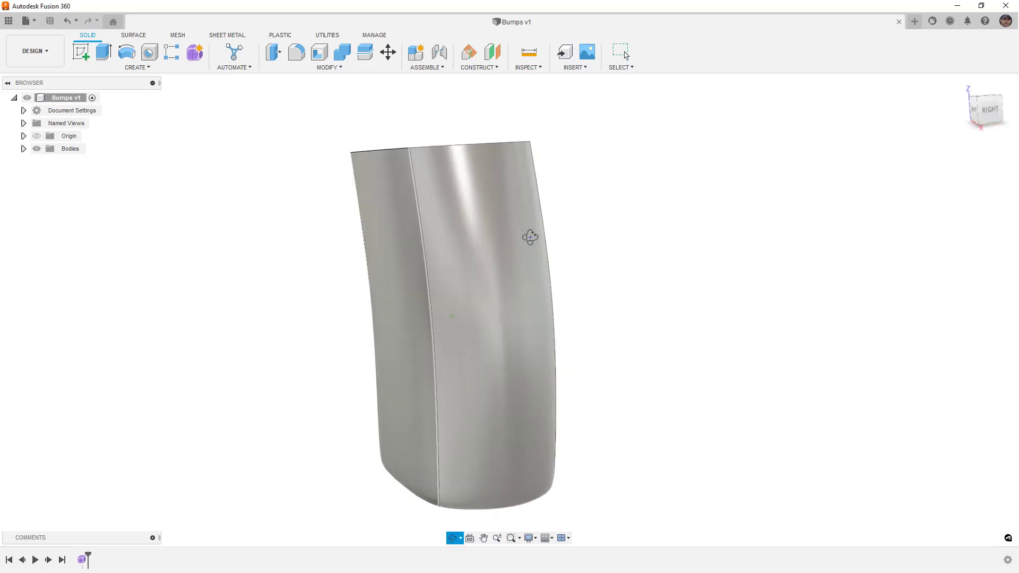
{"action": "left_click_drag", "start_coordinate": [527, 231], "coordinate": [503, 237]}
{"action": "middle_click_drag", "start_coordinate": [503, 237], "coordinate": [520, 242], "text": "shift"}
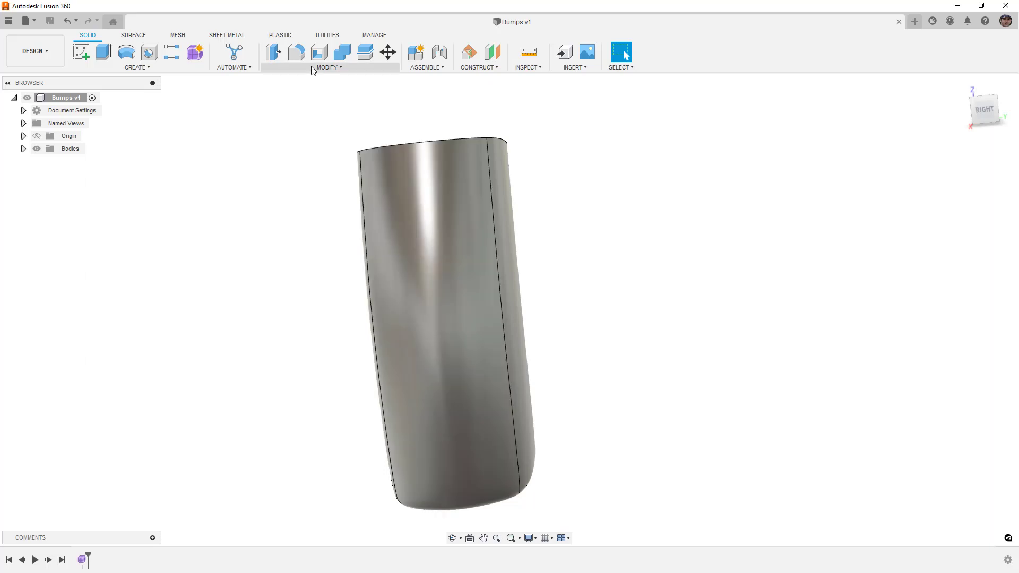
{"action": "left_click", "coordinate": [277, 38]}
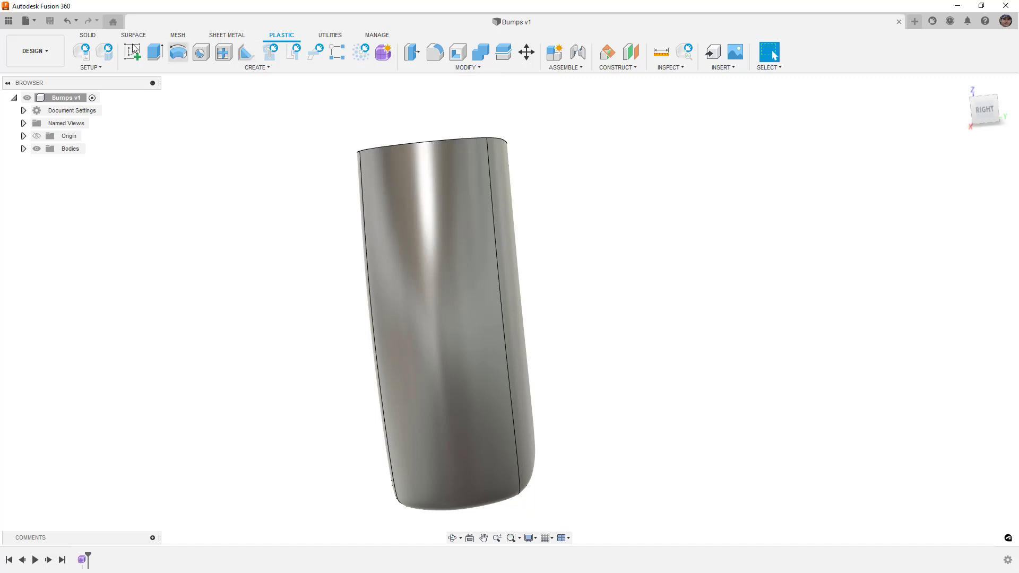
{"action": "left_click", "coordinate": [96, 39]}
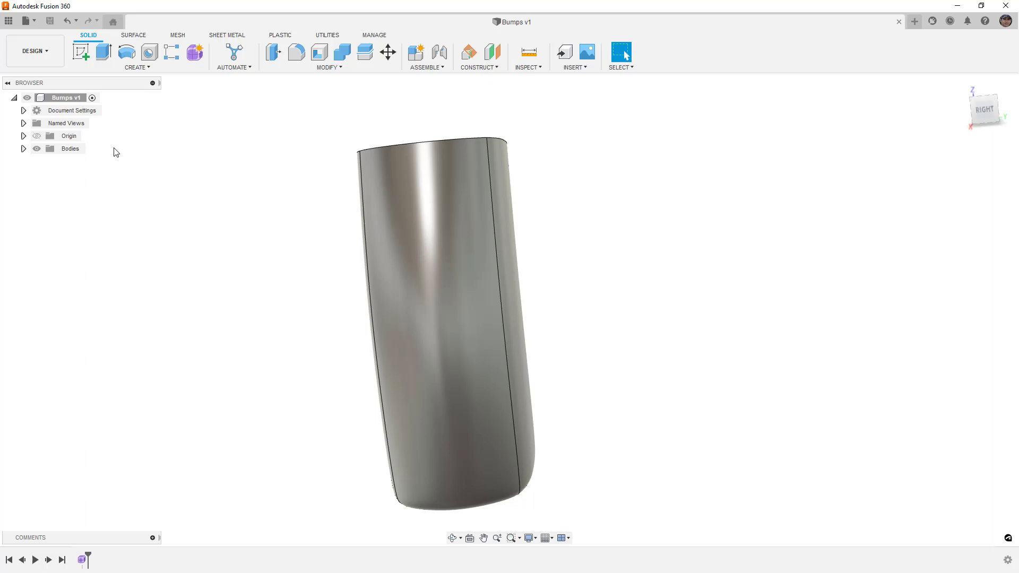
{"action": "middle_click_drag", "start_coordinate": [400, 205], "coordinate": [448, 147], "text": "shift"}
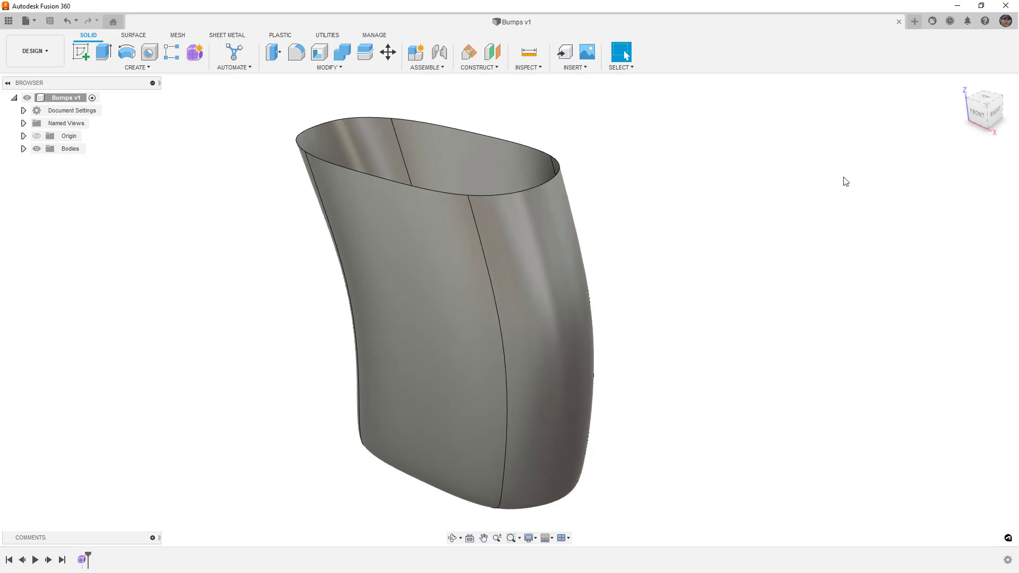
{"action": "left_click", "coordinate": [980, 117]}
{"action": "scroll", "coordinate": [734, 208], "scroll_direction": "up", "scroll_amount": 3}
{"action": "scroll", "coordinate": [730, 145], "scroll_direction": "down", "scroll_amount": 3}
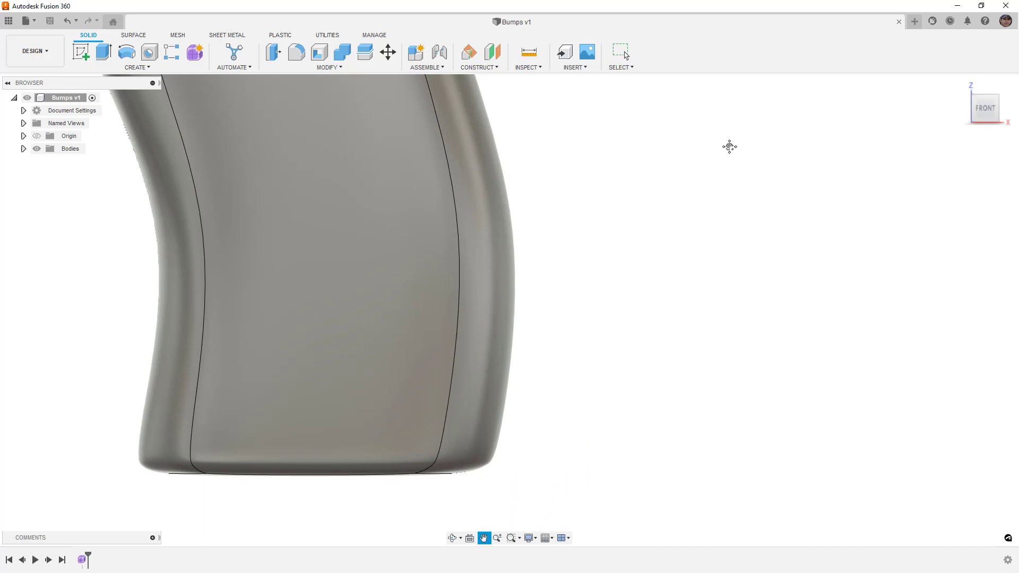
{"action": "middle_click_drag", "start_coordinate": [723, 177], "coordinate": [718, 248]}
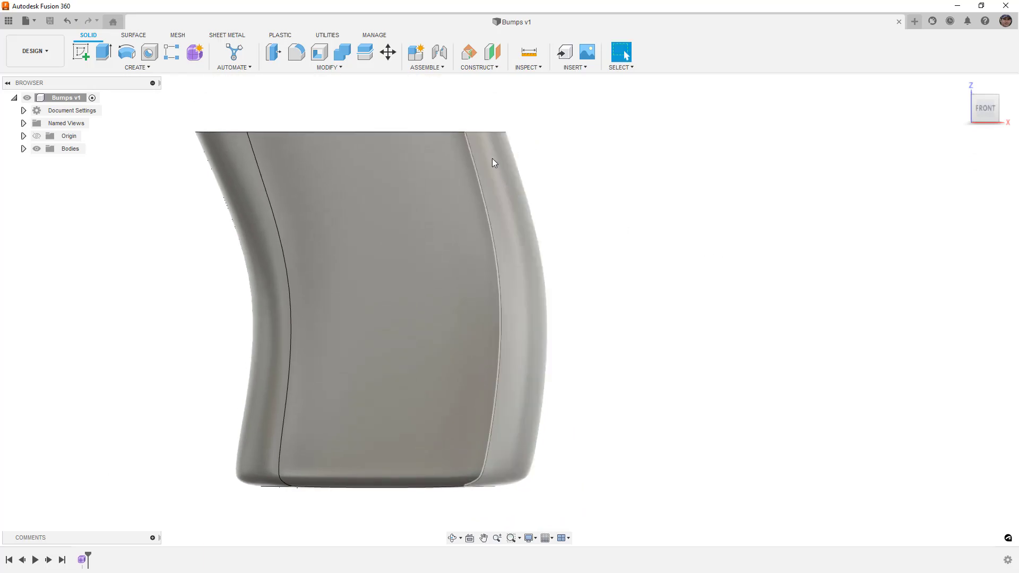
Create an offset surface of only the grip's right side face, with Chain Selection off.
{"action": "left_click", "coordinate": [486, 183]}
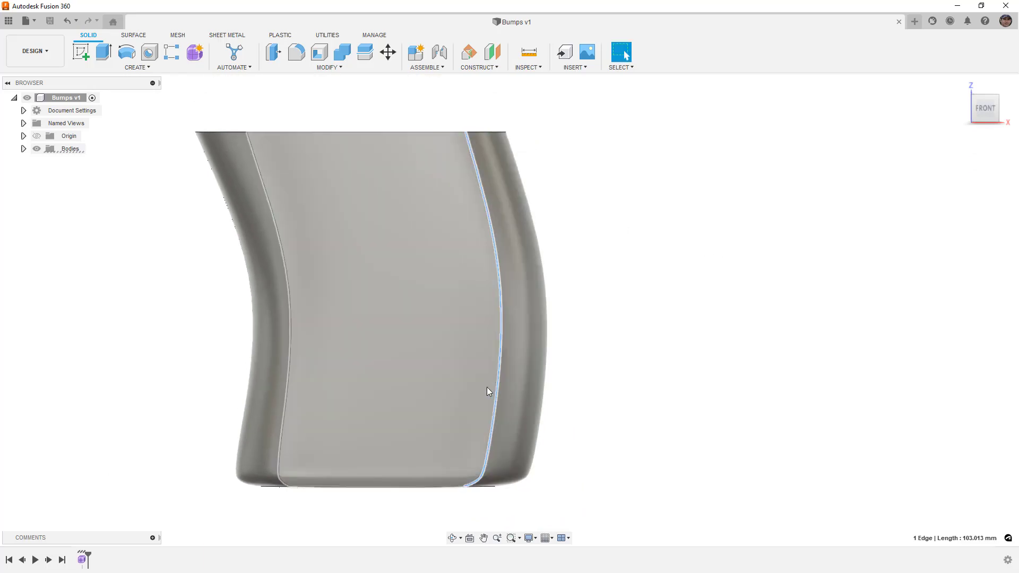
{"action": "middle_click_drag", "start_coordinate": [551, 227], "coordinate": [605, 204], "text": "shift"}
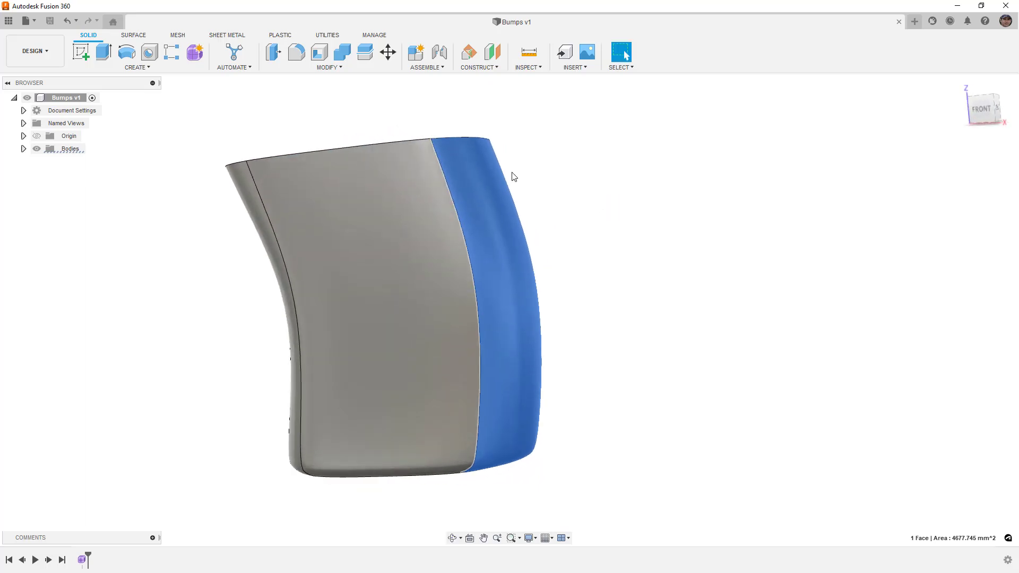
{"action": "left_click", "coordinate": [134, 35]}
{"action": "left_click", "coordinate": [135, 68]}
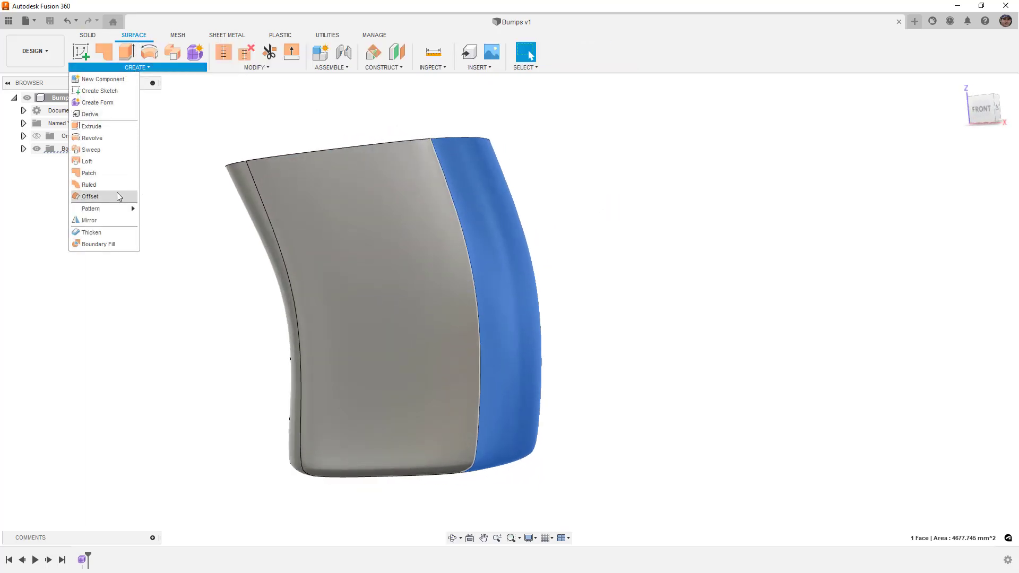
{"action": "left_click", "coordinate": [117, 193]}
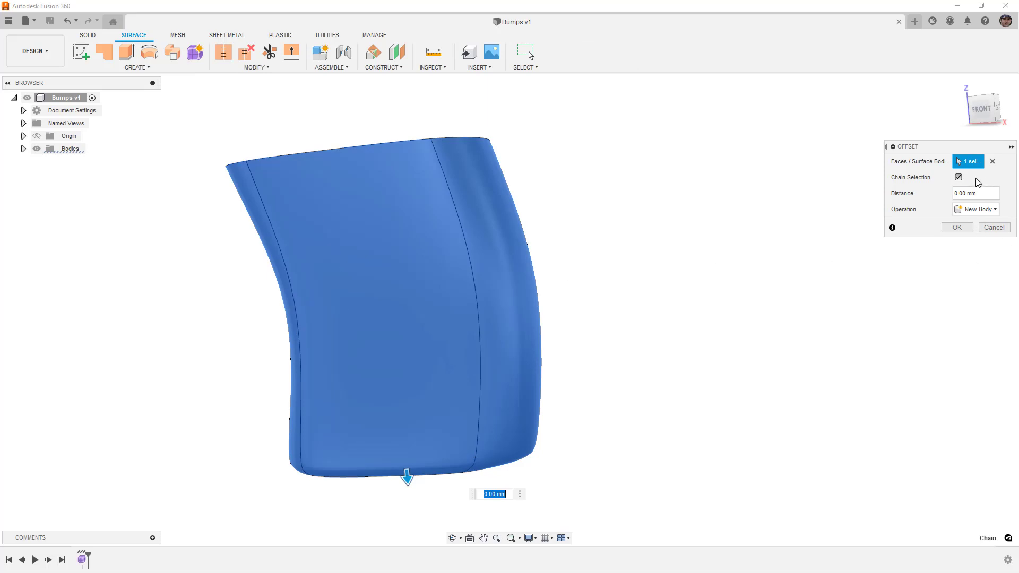
{"action": "left_click", "coordinate": [958, 177]}
{"action": "left_click", "coordinate": [993, 162]}
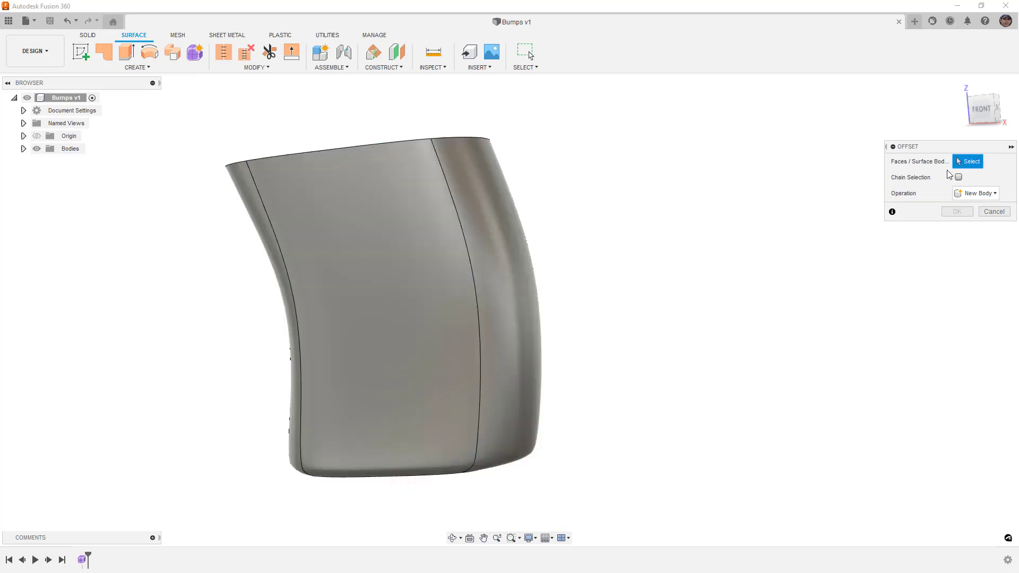
{"action": "left_click", "coordinate": [505, 220]}
{"action": "left_click", "coordinate": [957, 228]}
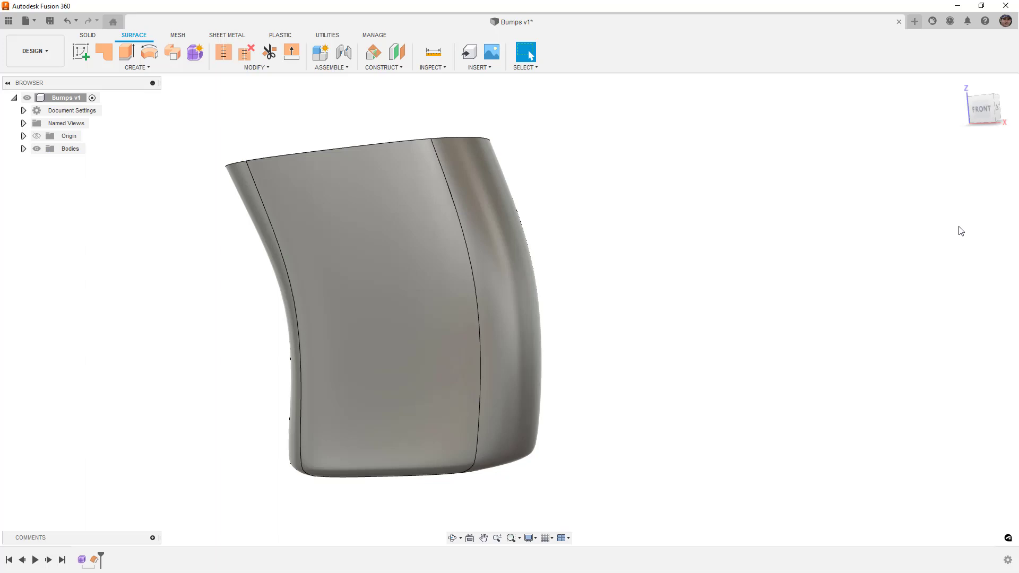
Hide Body1 and view the new Body2 surface straight from the right.
{"action": "left_click", "coordinate": [23, 148]}
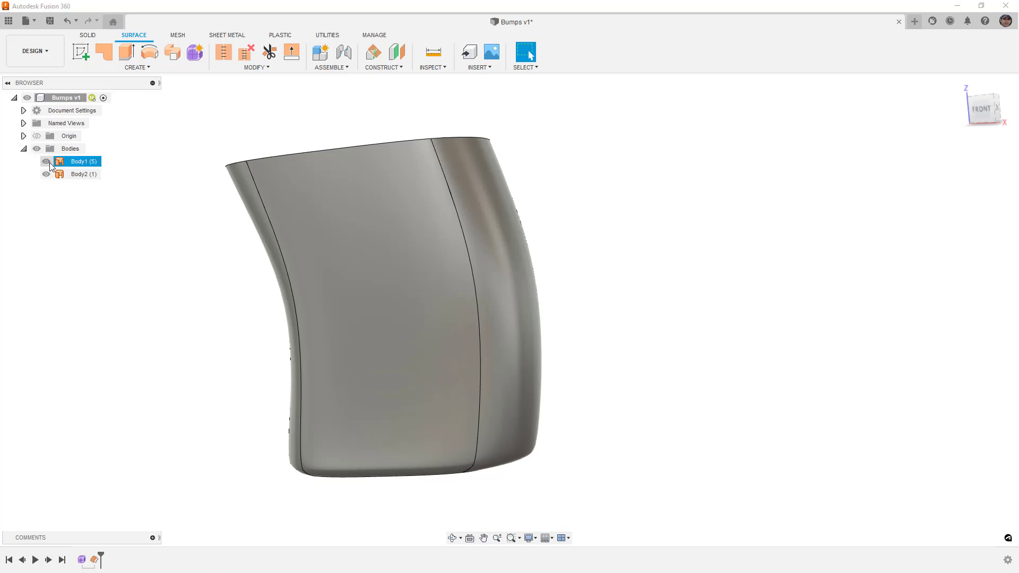
{"action": "left_click", "coordinate": [46, 161]}
{"action": "middle_click_drag", "start_coordinate": [409, 216], "coordinate": [509, 364], "text": "shift"}
{"action": "left_click", "coordinate": [482, 364]}
{"action": "key", "text": "Escape"}
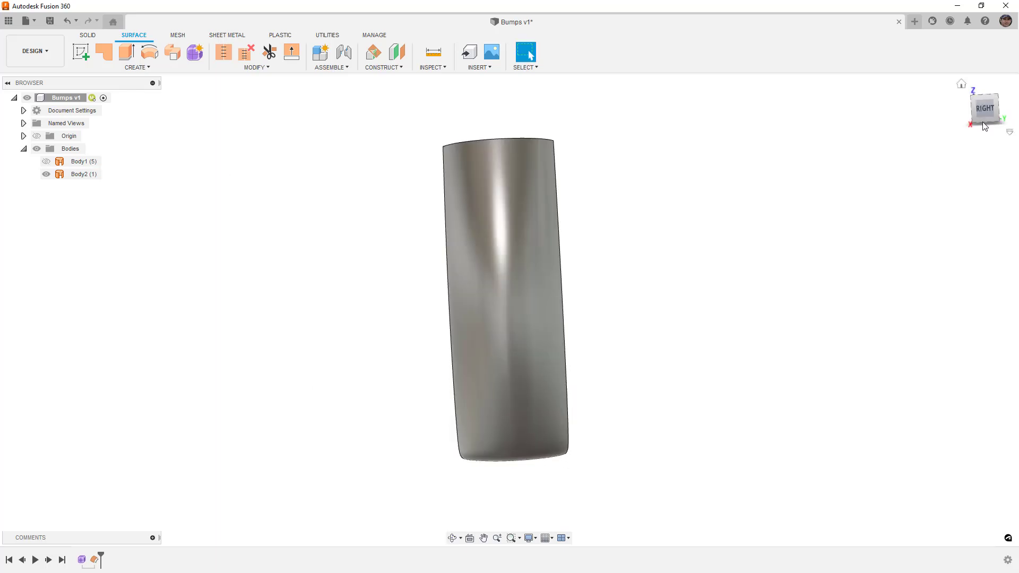
{"action": "left_click", "coordinate": [985, 108]}
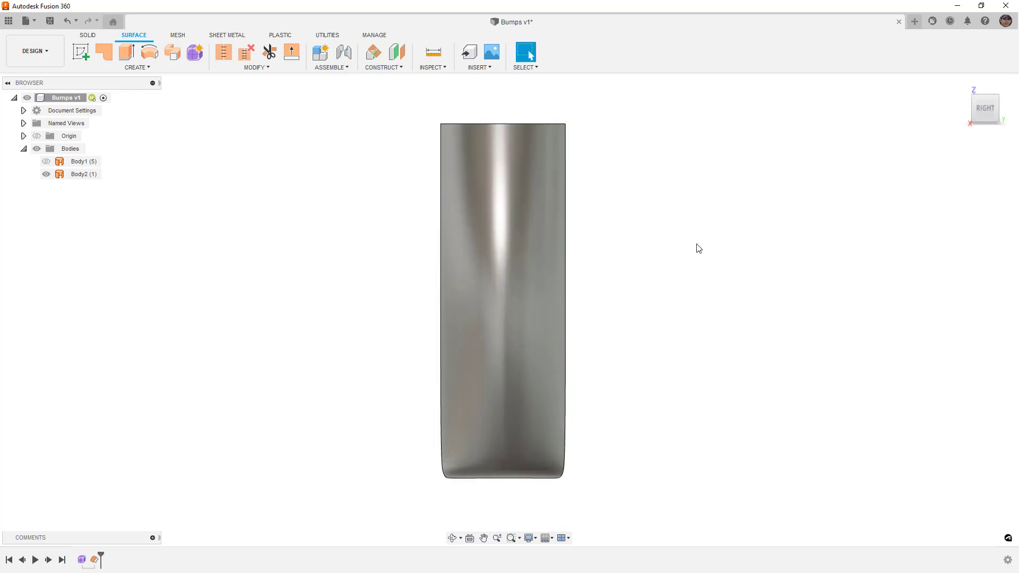
{"action": "middle_click_drag", "start_coordinate": [695, 247], "coordinate": [685, 229]}
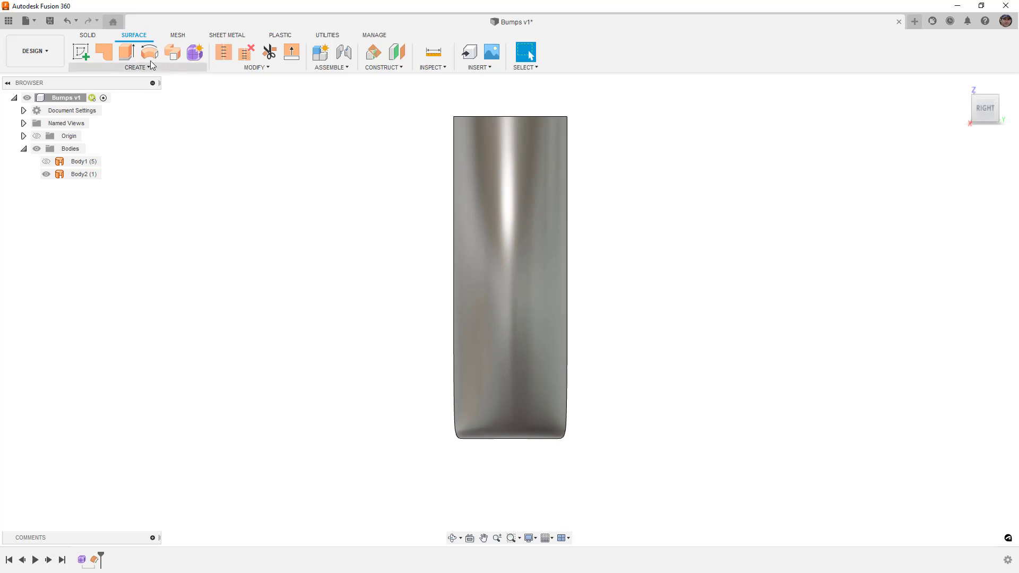
Draw a two-point rectangle over the side panel on the side plane.
{"action": "left_click", "coordinate": [80, 51]}
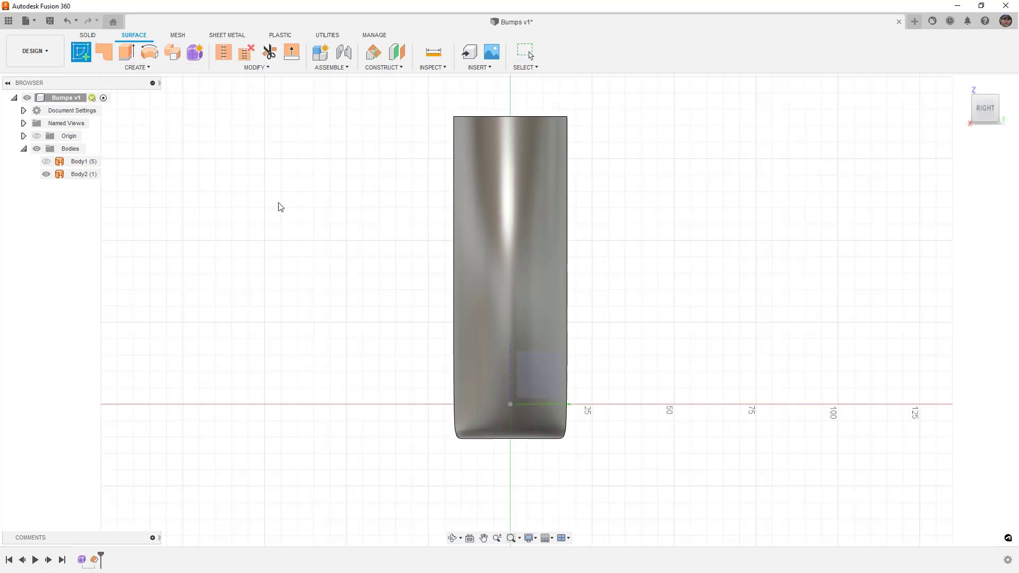
{"action": "left_click", "coordinate": [541, 362]}
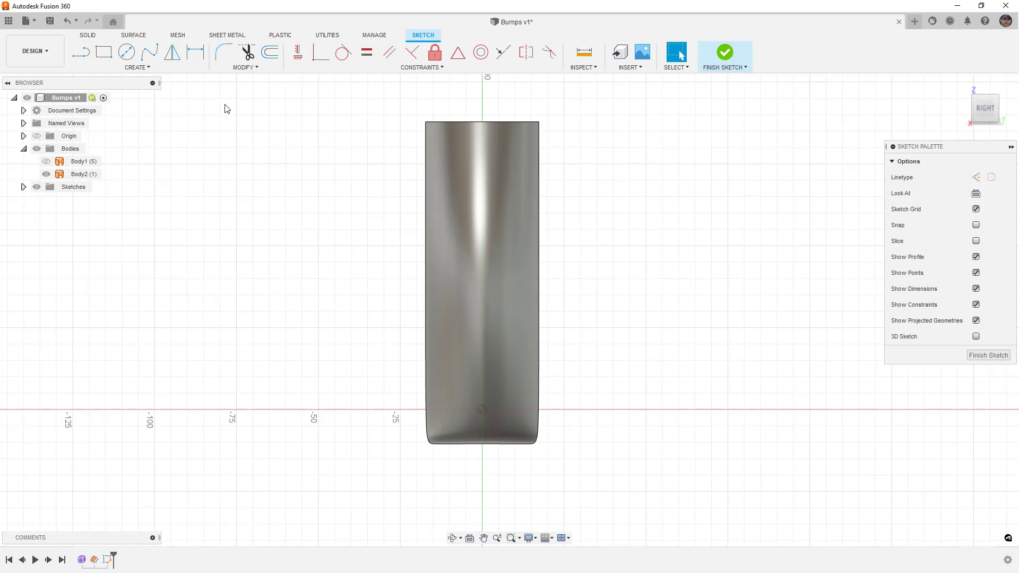
{"action": "key", "text": "r"}
{"action": "left_click", "coordinate": [435, 126]}
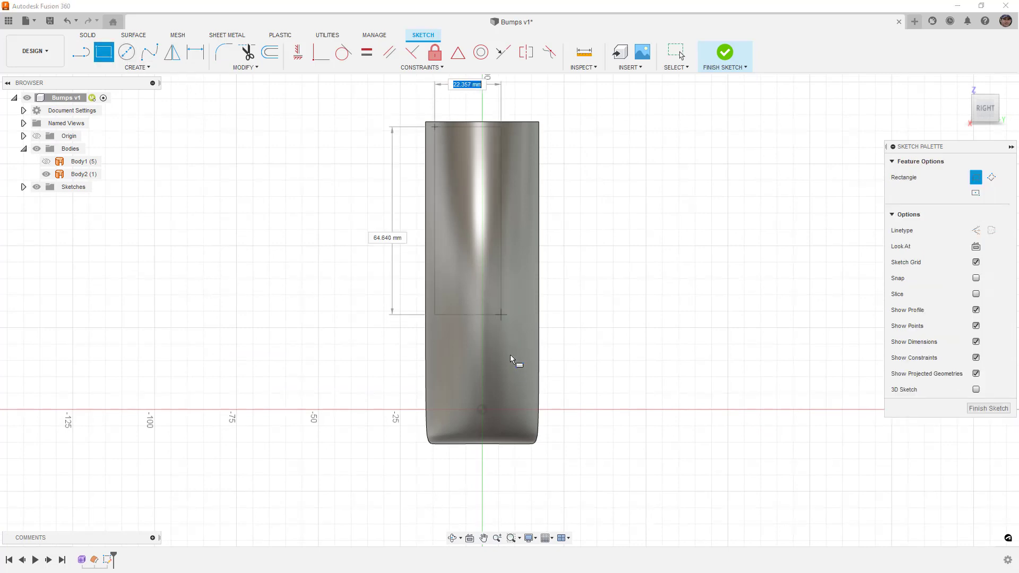
{"action": "left_click", "coordinate": [530, 422]}
{"action": "key", "text": "Escape"}
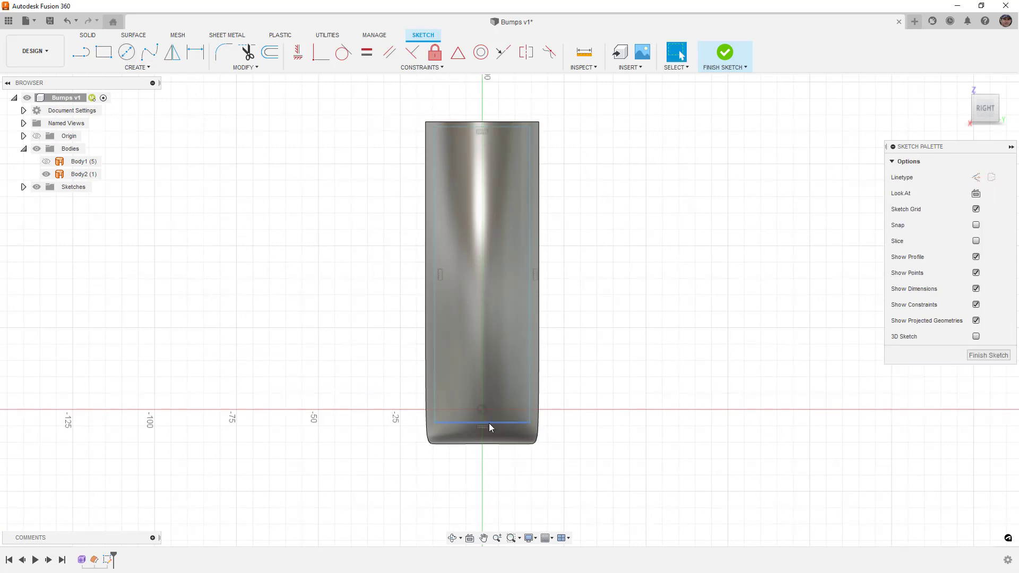
Centre the rectangle's bottom-line midpoint on the origin, resize it, and finish the sketch.
{"action": "left_click", "coordinate": [489, 422]}
{"action": "left_click", "coordinate": [482, 410], "text": "shift"}
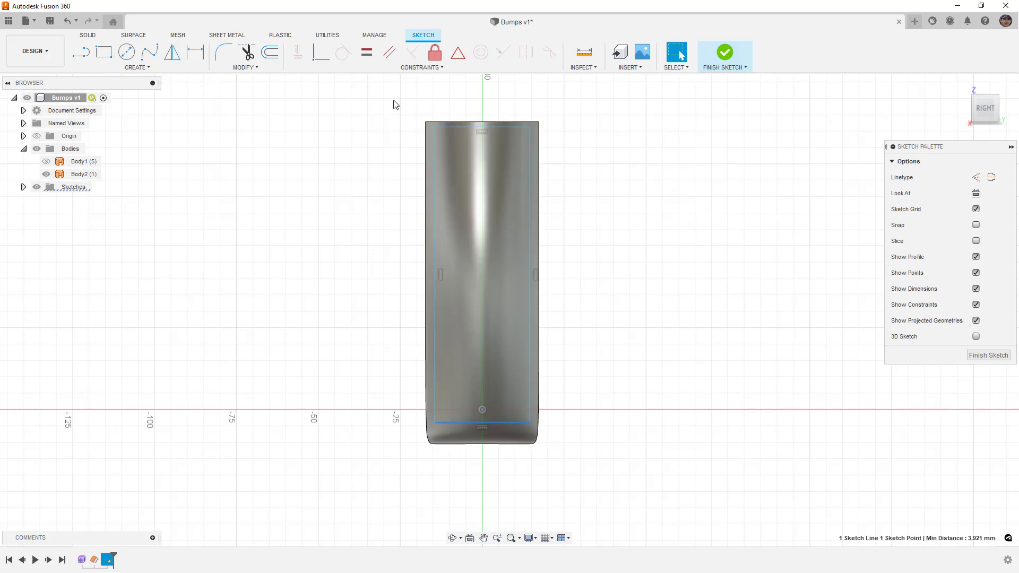
{"action": "left_click", "coordinate": [457, 53]}
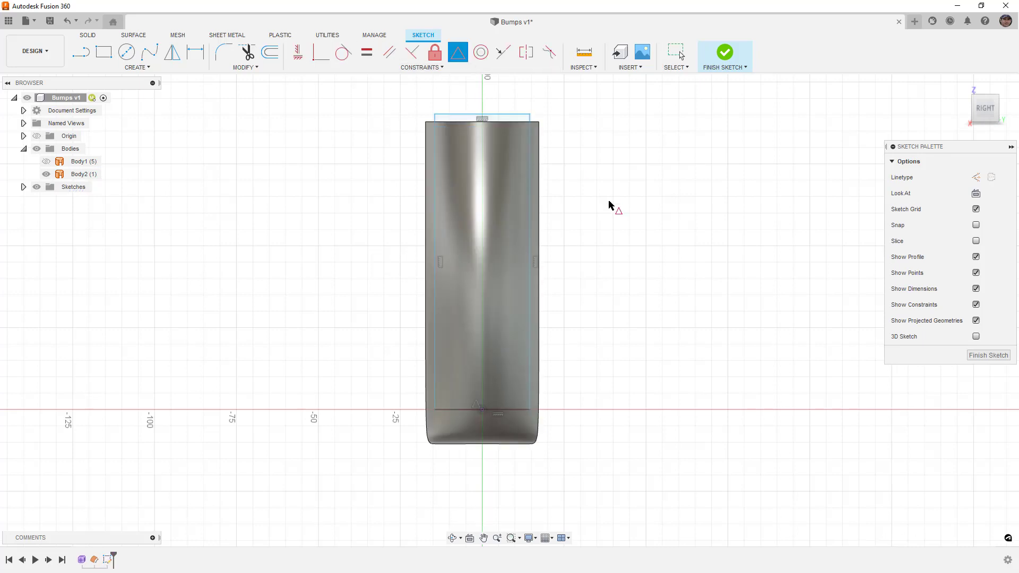
{"action": "mouse_move", "coordinate": [509, 121]}
{"action": "left_mouse_down"}
{"action": "mouse_move", "coordinate": [511, 144]}
{"action": "mouse_move", "coordinate": [541, 148]}
{"action": "mouse_move", "coordinate": [524, 152]}
{"action": "left_mouse_up"}
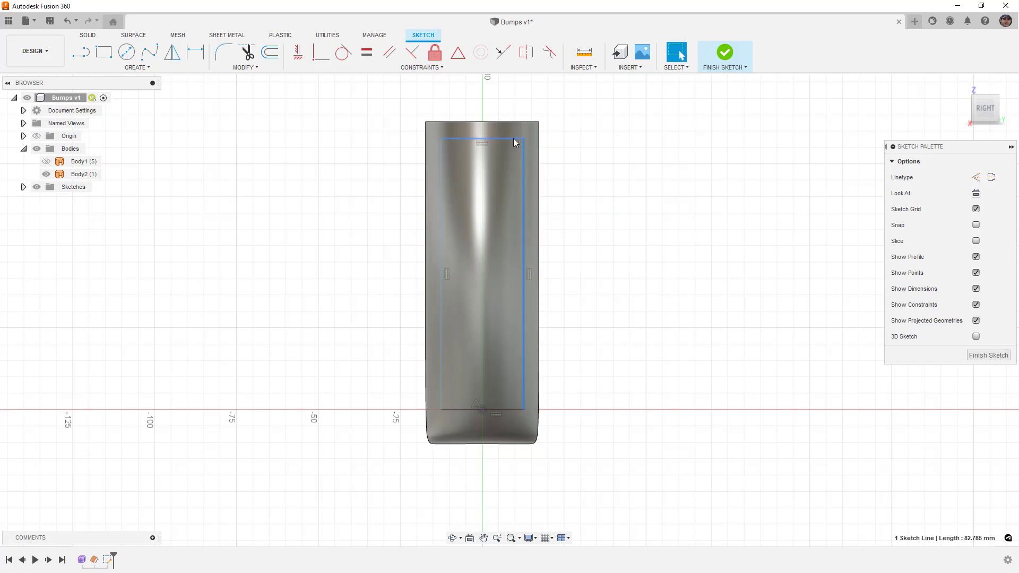
{"action": "left_click", "coordinate": [514, 137]}
{"action": "left_click", "coordinate": [725, 56]}
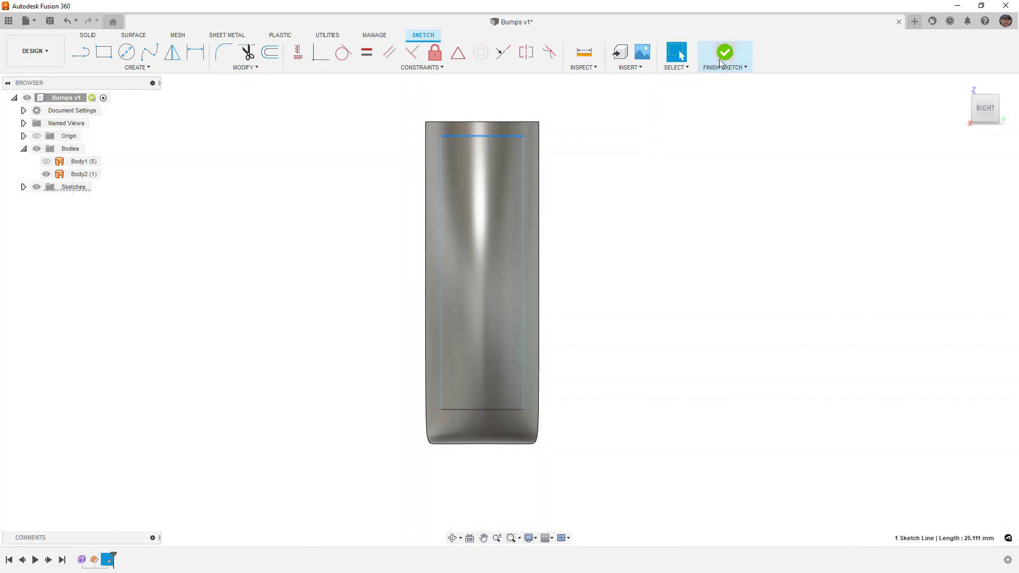
Trim Body2 with the rectangle sketch, removing the outer surface region.
{"action": "left_click", "coordinate": [269, 63]}
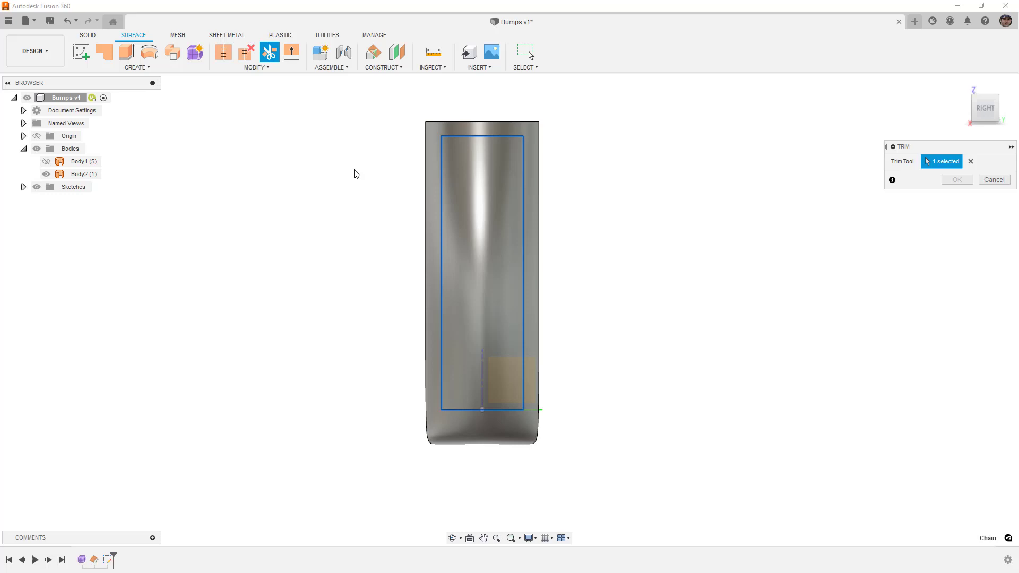
{"action": "middle_click_drag", "start_coordinate": [354, 173], "coordinate": [389, 167], "text": "shift"}
{"action": "left_click", "coordinate": [426, 112]}
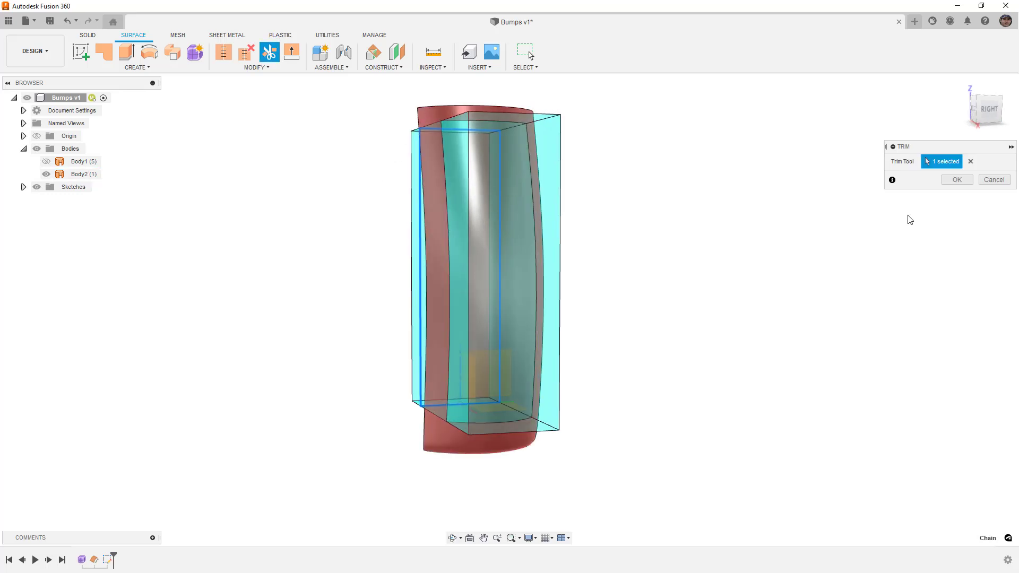
{"action": "left_click", "coordinate": [957, 179]}
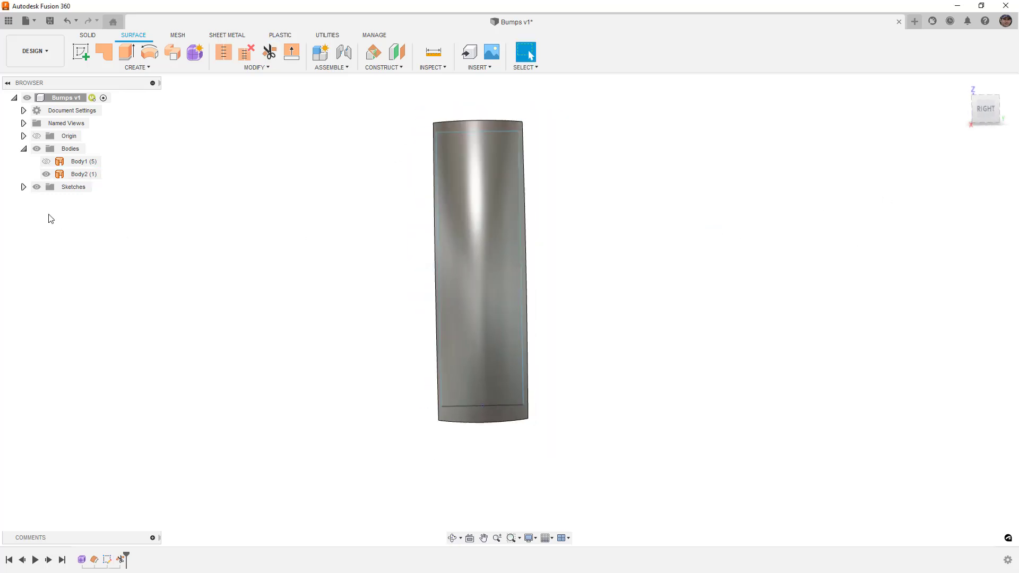
Hide Sketch1, briefly show Body1 for comparison, then hide Body1 again.
{"action": "left_click", "coordinate": [23, 187]}
{"action": "left_click", "coordinate": [46, 200]}
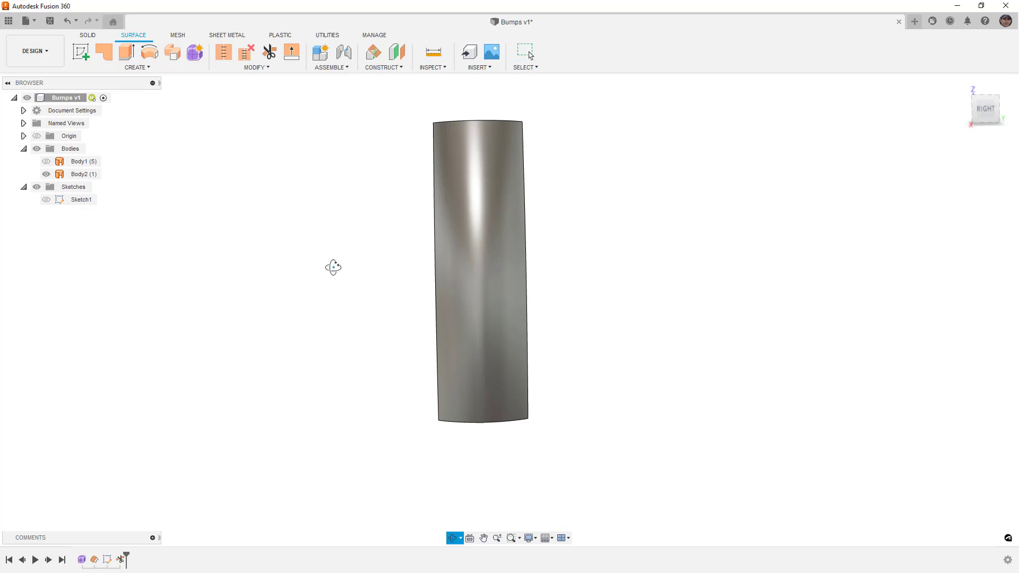
{"action": "mouse_move", "coordinate": [332, 266]}
{"action": "middle_mouse_down", "text": "shift"}
{"action": "mouse_move", "coordinate": [380, 263]}
{"action": "mouse_move", "coordinate": [372, 260]}
{"action": "middle_mouse_up", "text": "shift"}
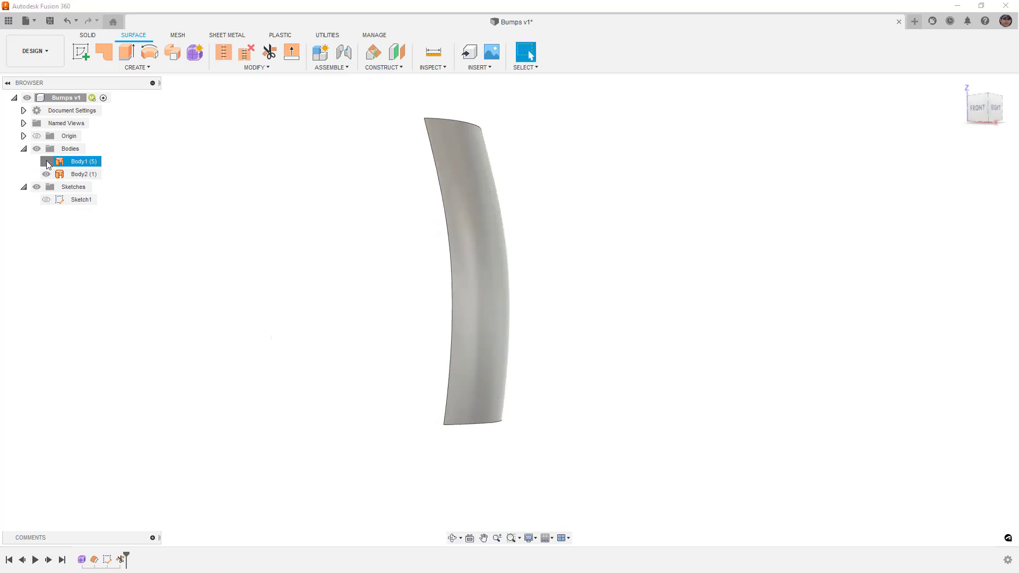
{"action": "left_click", "coordinate": [46, 161]}
{"action": "middle_click_drag", "start_coordinate": [467, 227], "coordinate": [600, 223], "text": "shift"}
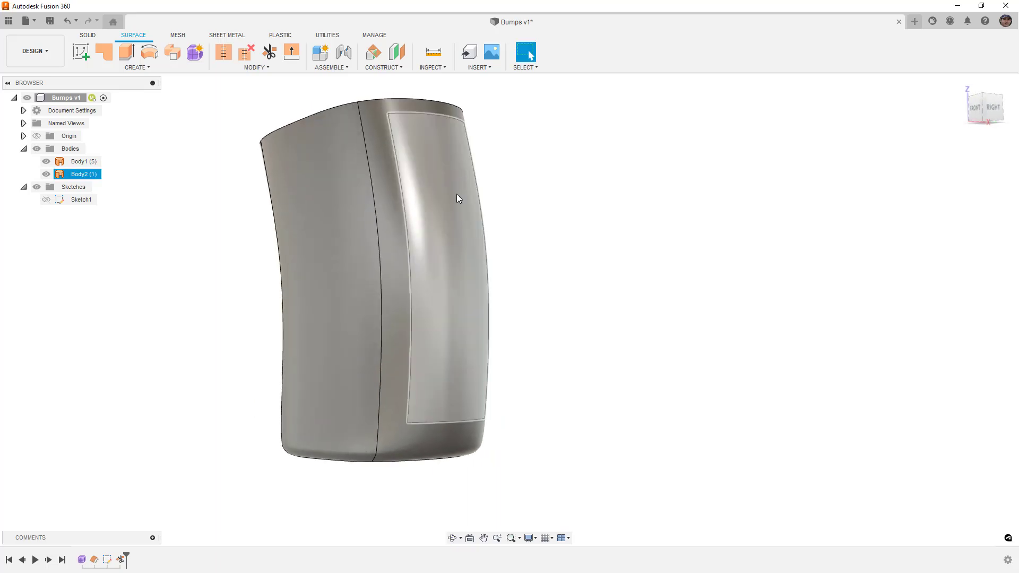
{"action": "left_click", "coordinate": [46, 162]}
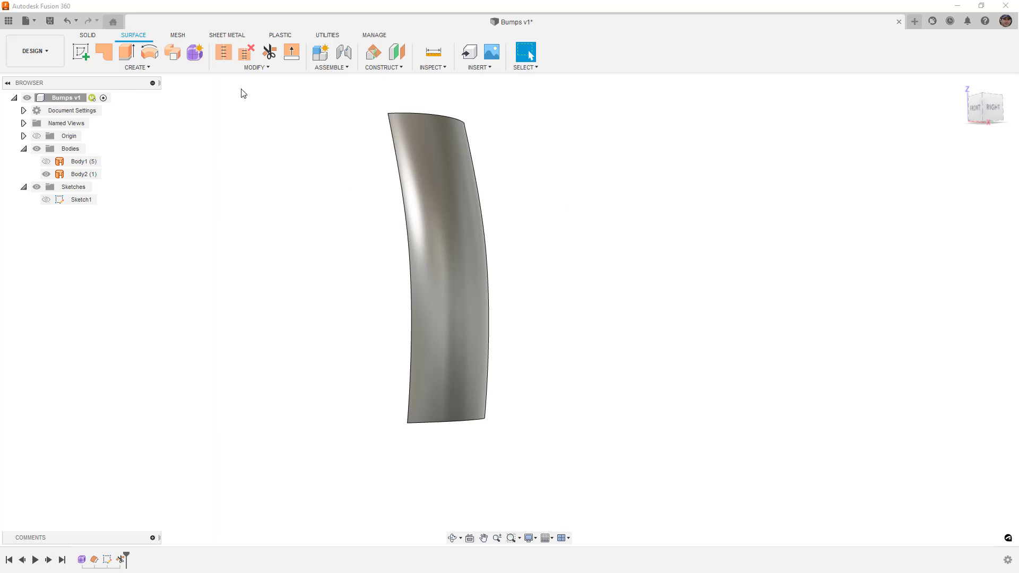
Split the curved Body2 face using the origin plane as the splitting tool.
{"action": "left_click", "coordinate": [253, 71]}
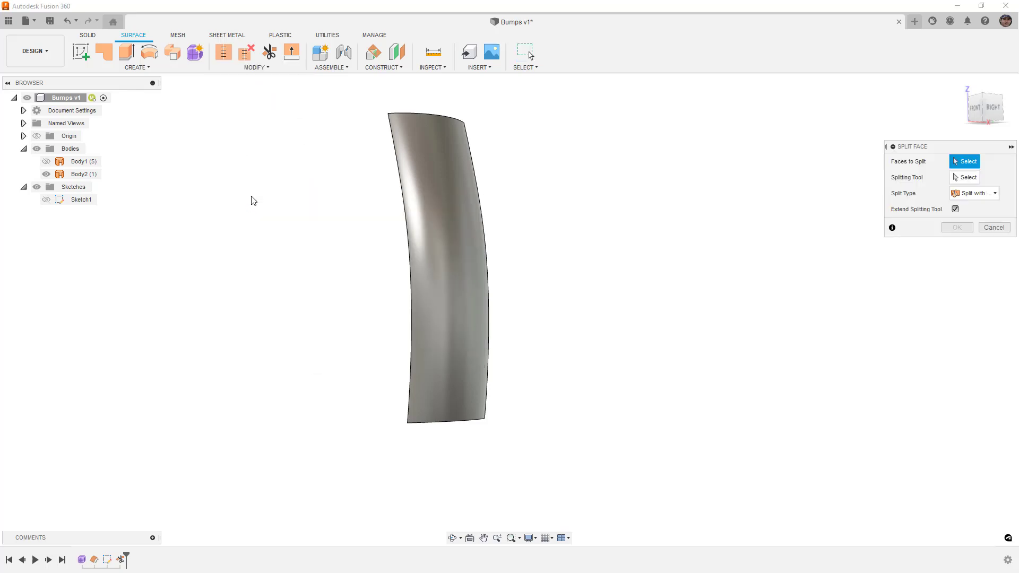
{"action": "left_click", "coordinate": [457, 132]}
{"action": "scroll", "coordinate": [546, 183], "scroll_direction": "down", "scroll_amount": 2}
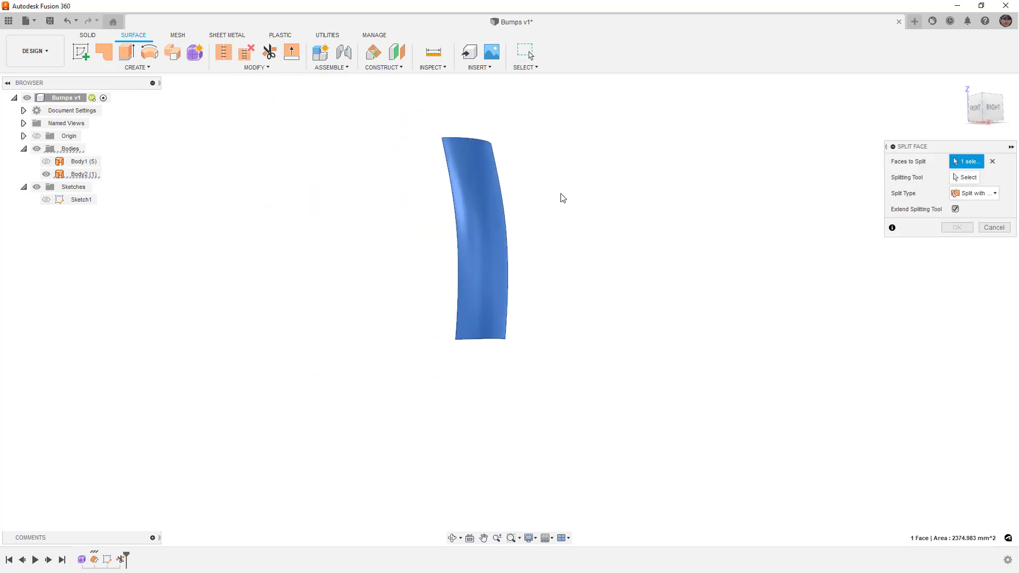
{"action": "left_click", "coordinate": [958, 178]}
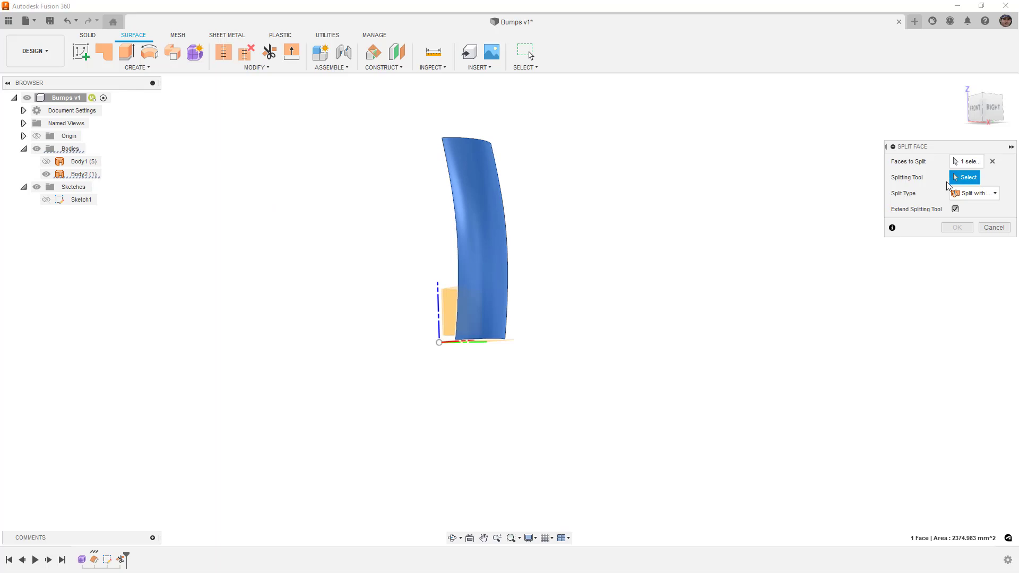
{"action": "mouse_move", "coordinate": [460, 301]}
{"action": "middle_mouse_down", "text": "shift"}
{"action": "mouse_move", "coordinate": [494, 303]}
{"action": "mouse_move", "coordinate": [466, 297]}
{"action": "middle_mouse_up", "text": "shift"}
{"action": "left_click", "coordinate": [459, 297]}
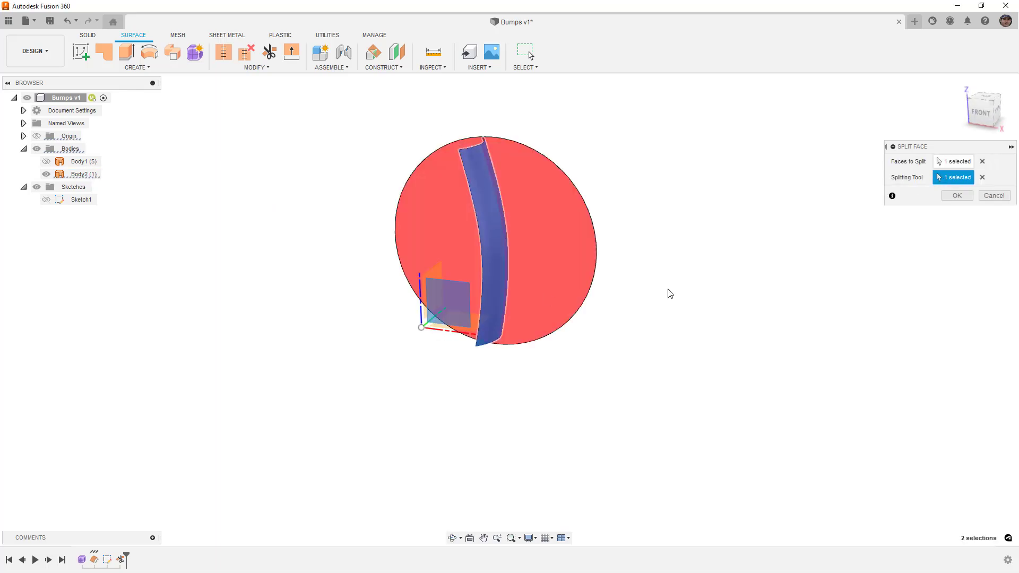
{"action": "middle_click_drag", "start_coordinate": [670, 293], "coordinate": [641, 279], "text": "shift"}
{"action": "left_click", "coordinate": [956, 195]}
Select Body2 and its new seam edge to check the split.
{"action": "middle_click_drag", "start_coordinate": [727, 260], "coordinate": [698, 257], "text": "shift"}
{"action": "left_click", "coordinate": [471, 181]}
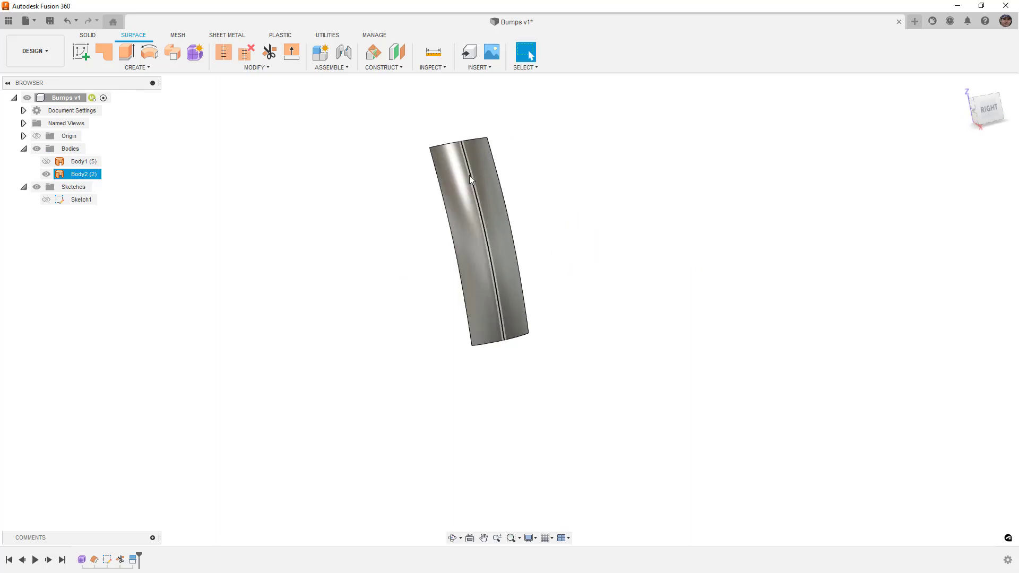
{"action": "left_click", "coordinate": [465, 161]}
{"action": "middle_click_drag", "start_coordinate": [469, 197], "coordinate": [470, 196], "text": "shift"}
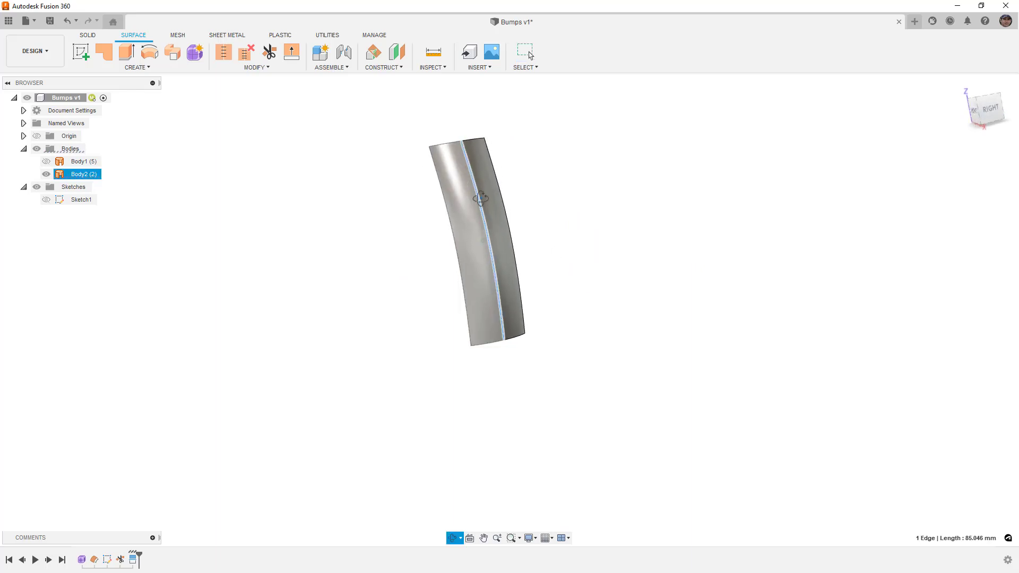
{"action": "left_click", "coordinate": [564, 195]}
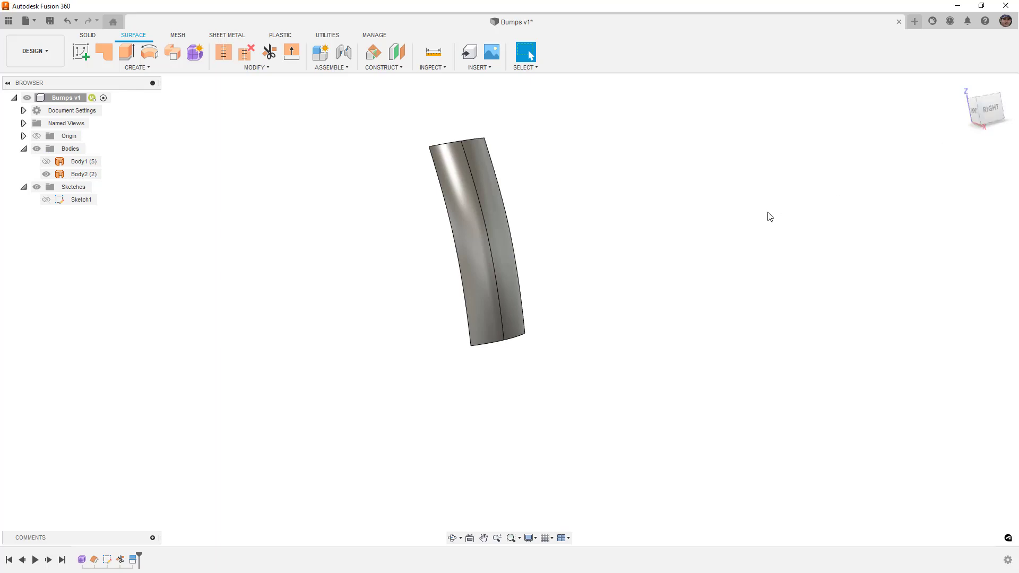
Show Body1, hide Body2, and snap to the front view.
{"action": "left_click", "coordinate": [46, 162]}
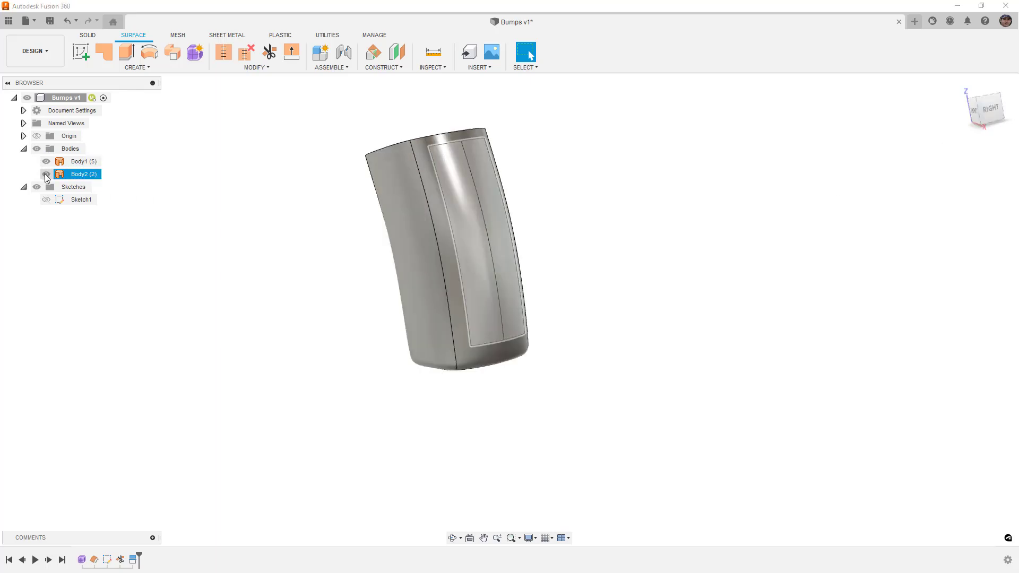
{"action": "left_click", "coordinate": [46, 174]}
{"action": "middle_click_drag", "start_coordinate": [317, 193], "coordinate": [529, 189], "text": "shift"}
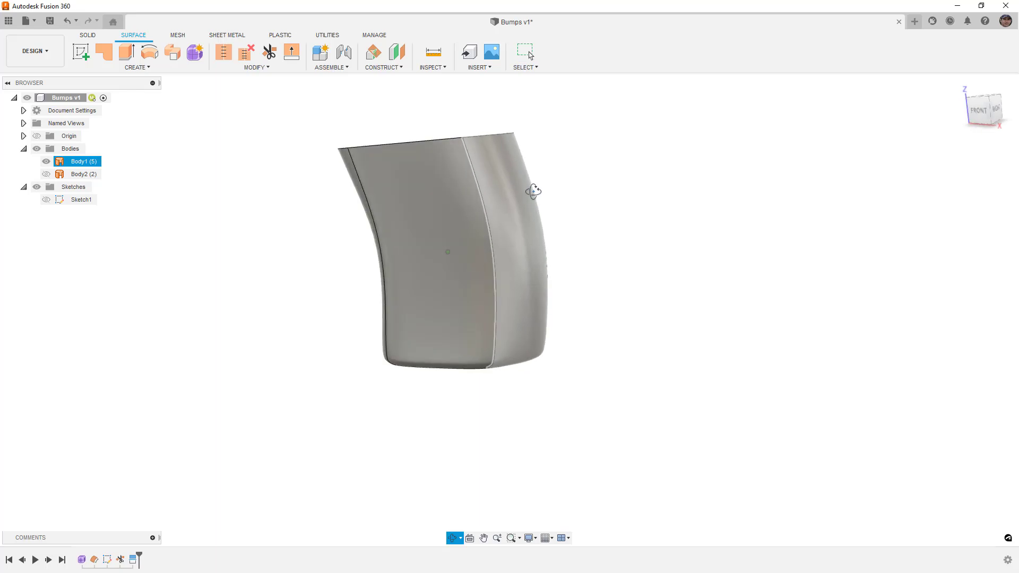
{"action": "left_click", "coordinate": [983, 113]}
Sketch a closed oval spline on the front origin plane and finish the sketch.
{"action": "left_click", "coordinate": [81, 51]}
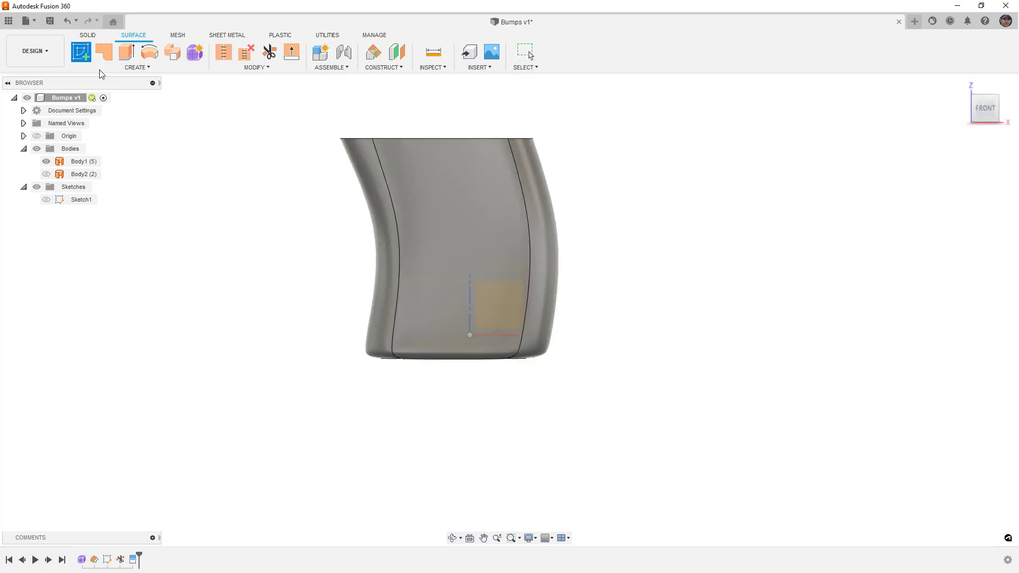
{"action": "left_click", "coordinate": [496, 304]}
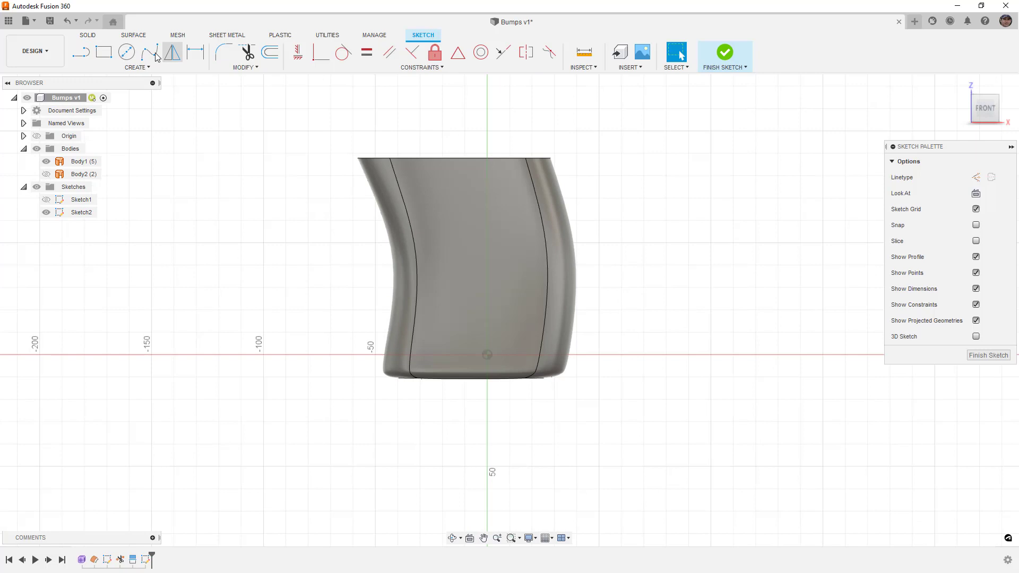
{"action": "left_click", "coordinate": [155, 53]}
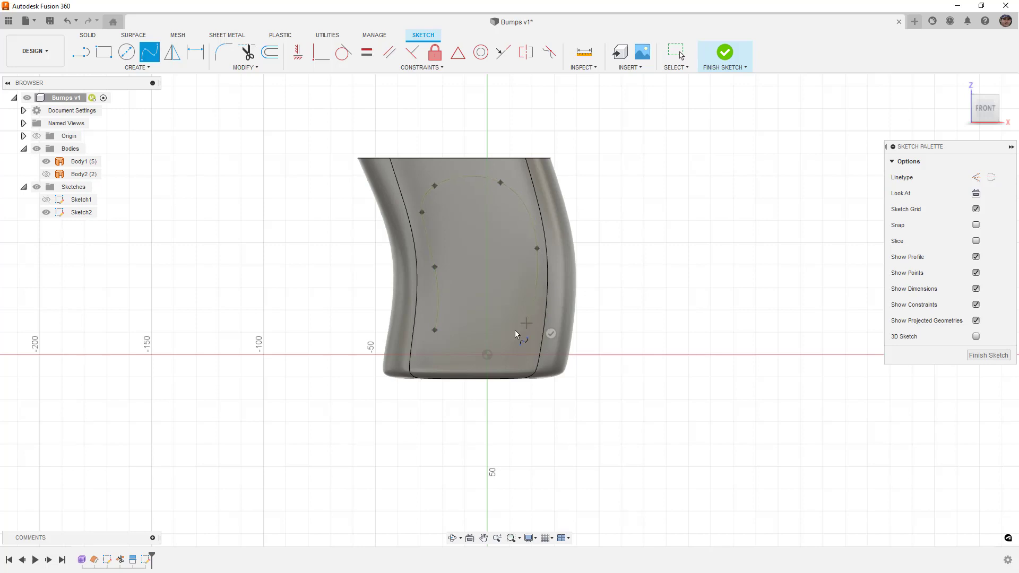
{"action": "left_click", "coordinate": [435, 330]}
{"action": "middle_click_drag", "start_coordinate": [648, 198], "coordinate": [633, 194], "text": "shift"}
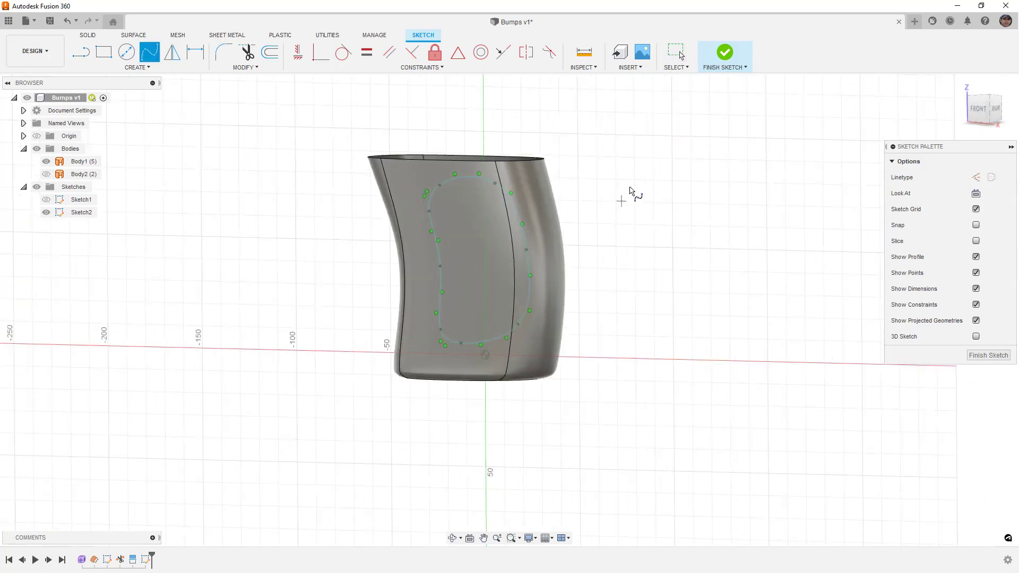
{"action": "left_click", "coordinate": [716, 64]}
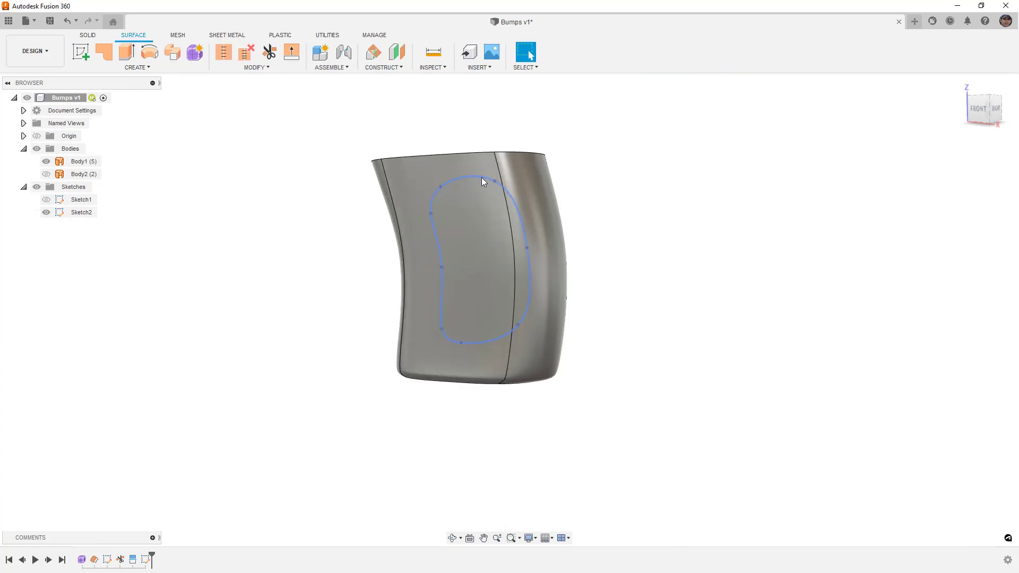
Split Body1's front face using the Sketch2 oval as the splitting tool.
{"action": "left_click", "coordinate": [259, 68]}
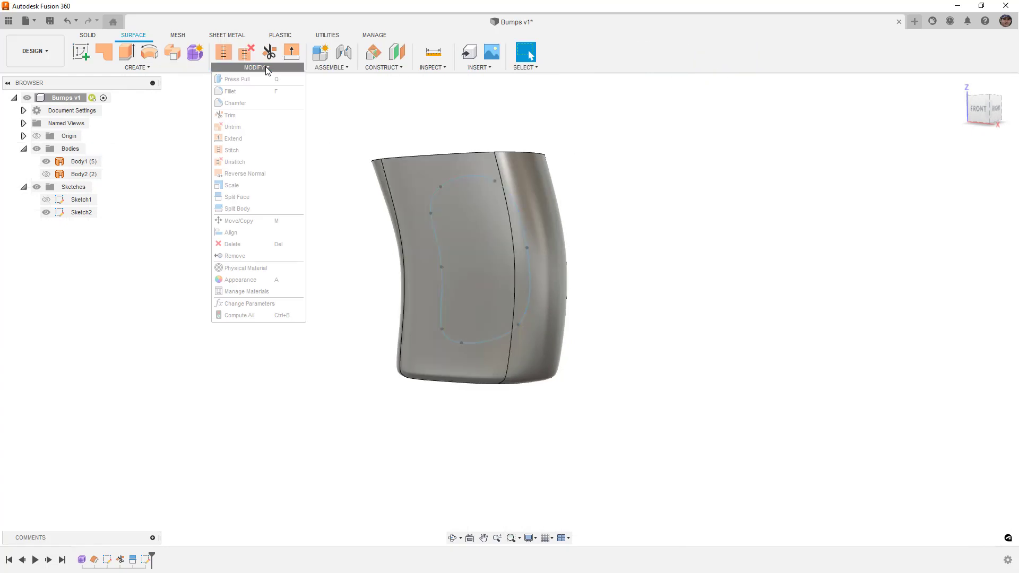
{"action": "left_click", "coordinate": [237, 197]}
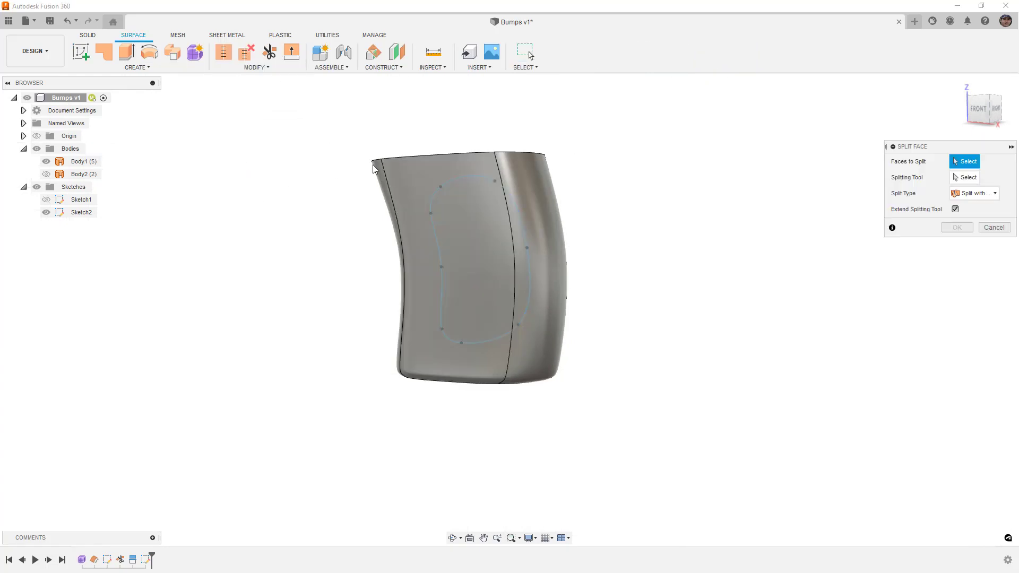
{"action": "left_click", "coordinate": [401, 178]}
{"action": "left_click", "coordinate": [965, 177]}
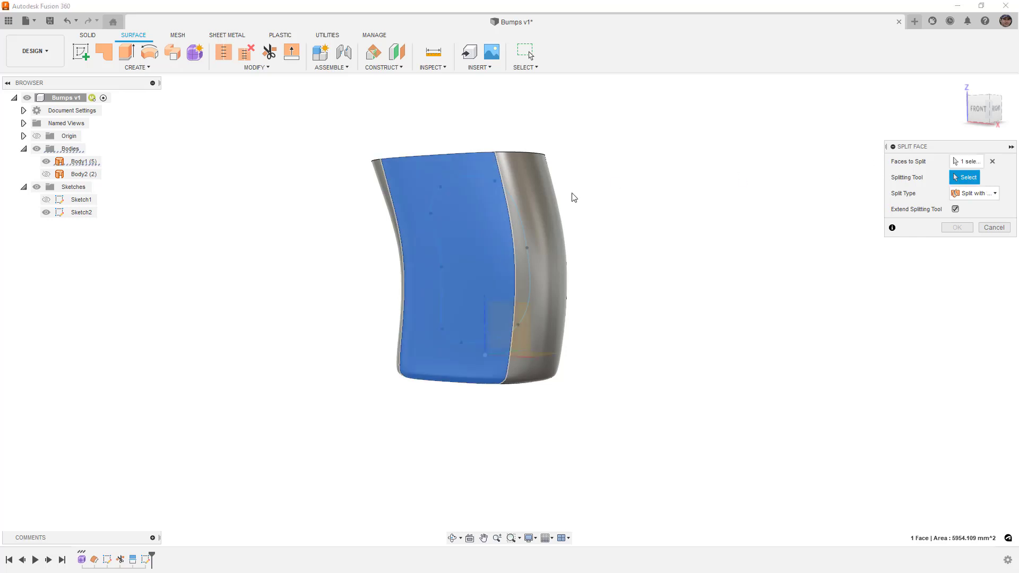
{"action": "left_click", "coordinate": [481, 179]}
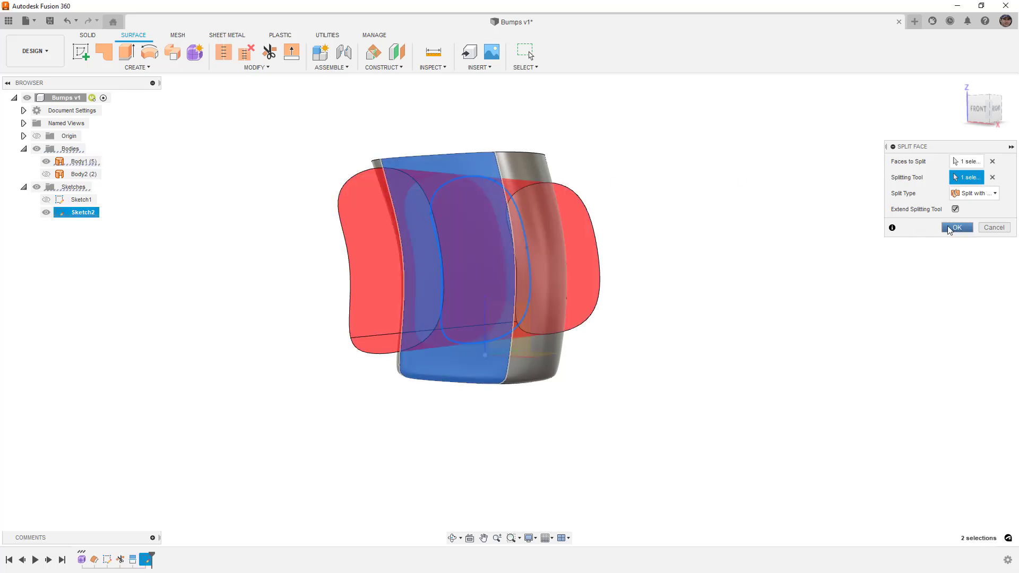
{"action": "left_click", "coordinate": [957, 227]}
{"action": "mouse_move", "coordinate": [626, 183]}
{"action": "middle_mouse_down", "text": "shift"}
{"action": "mouse_move", "coordinate": [639, 175]}
{"action": "mouse_move", "coordinate": [516, 180]}
{"action": "mouse_move", "coordinate": [468, 119]}
{"action": "mouse_move", "coordinate": [578, 184]}
{"action": "mouse_move", "coordinate": [457, 202]}
{"action": "mouse_move", "coordinate": [523, 216]}
{"action": "mouse_move", "coordinate": [517, 228]}
{"action": "middle_mouse_up", "text": "shift"}
Reopen Sketch2 and choose the front face and oval spline for Project to Surface.
{"action": "left_click", "coordinate": [46, 212]}
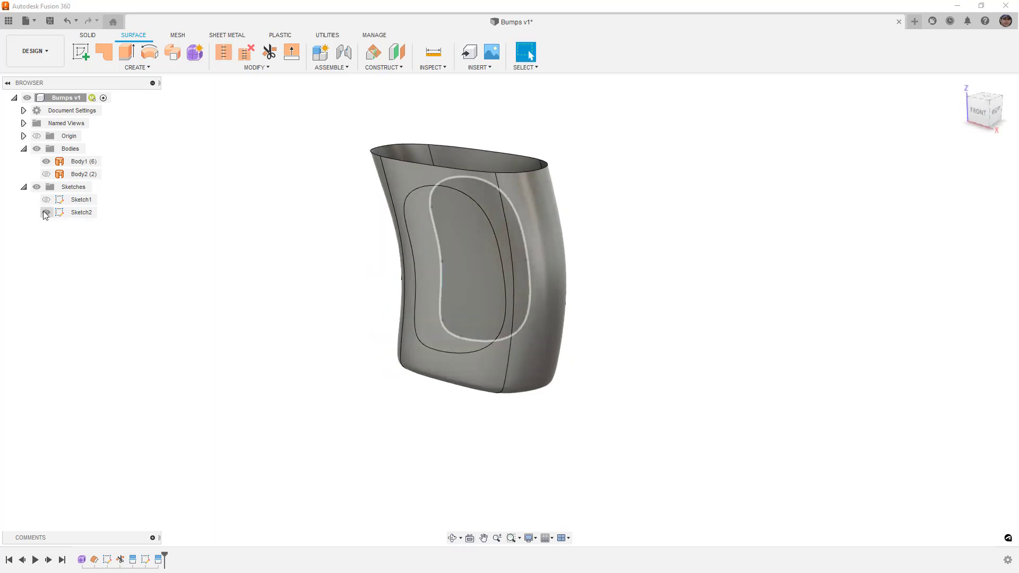
{"action": "double_click", "coordinate": [82, 213]}
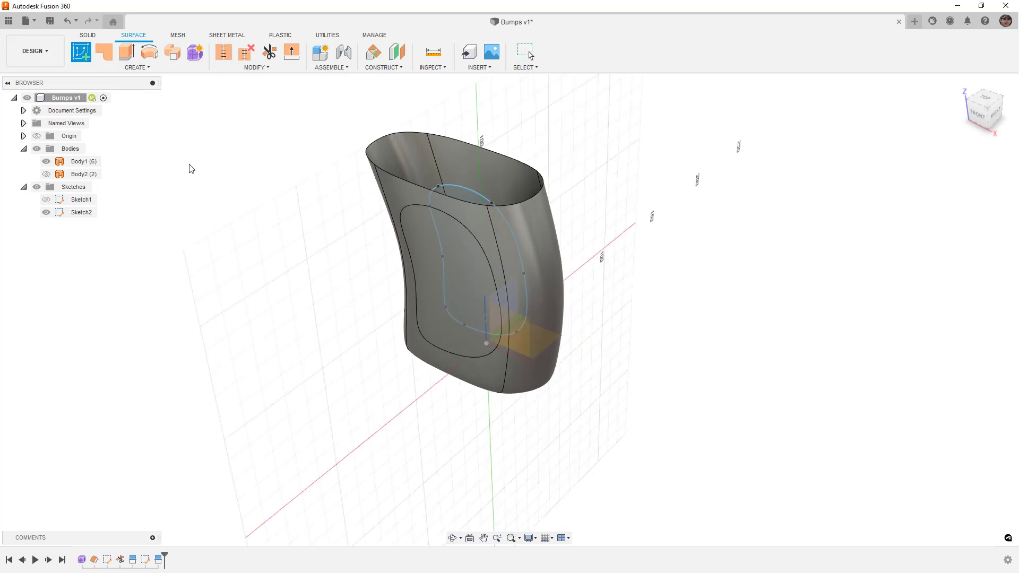
{"action": "left_click", "coordinate": [517, 339]}
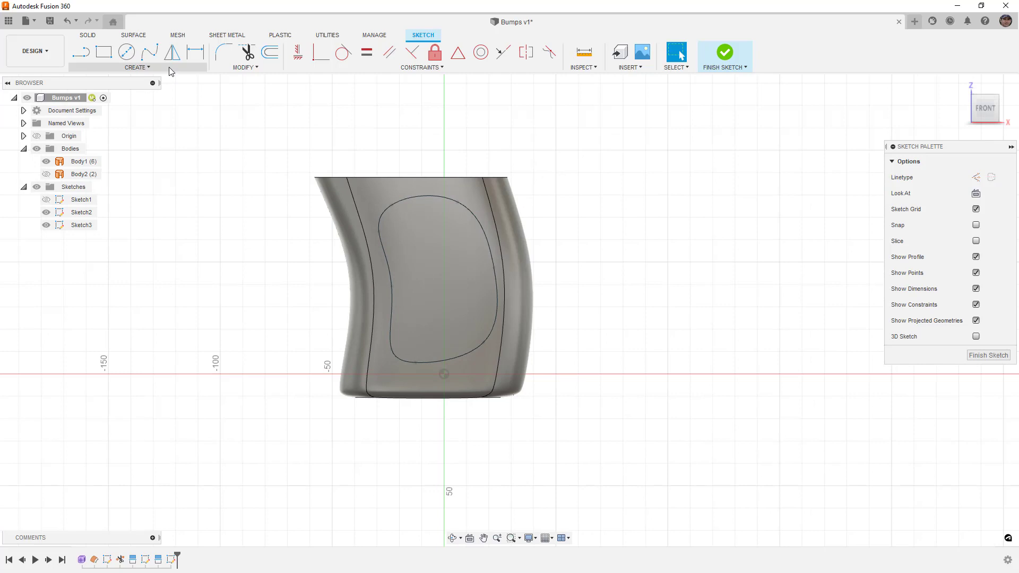
{"action": "left_click", "coordinate": [169, 67]}
{"action": "mouse_move", "coordinate": [121, 246]}
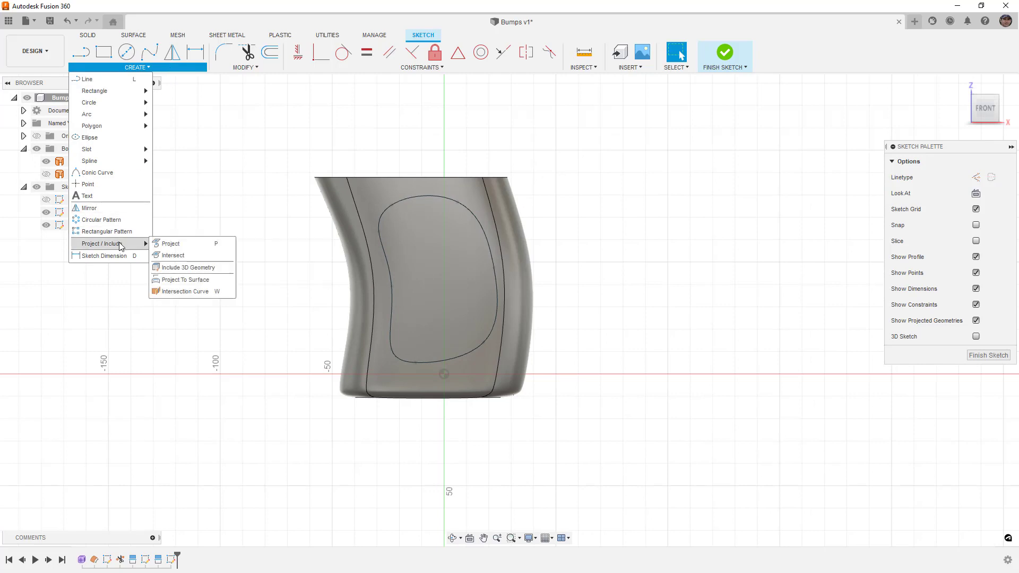
{"action": "left_click", "coordinate": [183, 279]}
{"action": "middle_click_drag", "start_coordinate": [486, 168], "coordinate": [476, 204], "text": "shift"}
{"action": "left_click", "coordinate": [456, 199]}
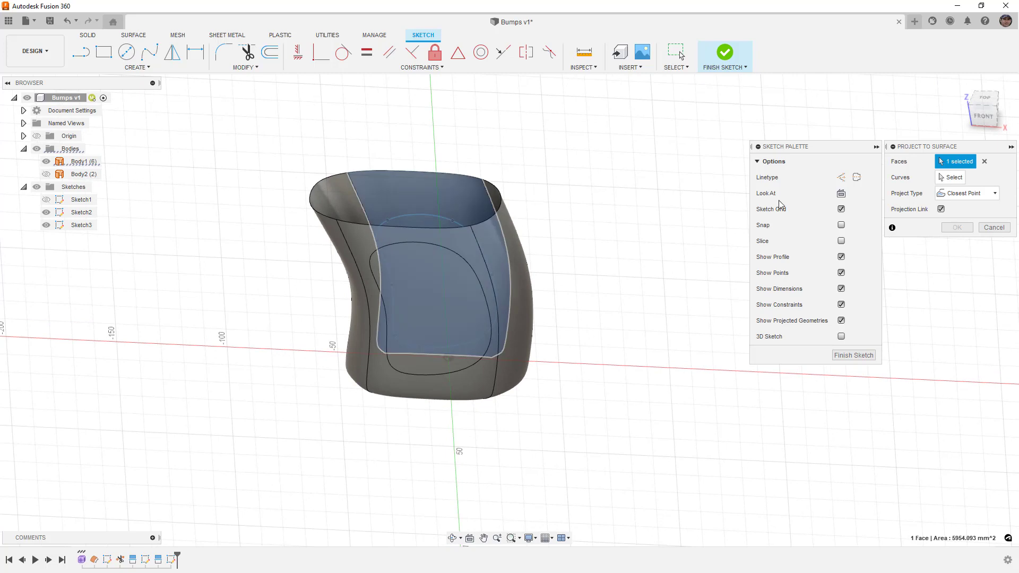
{"action": "left_click", "coordinate": [415, 220]}
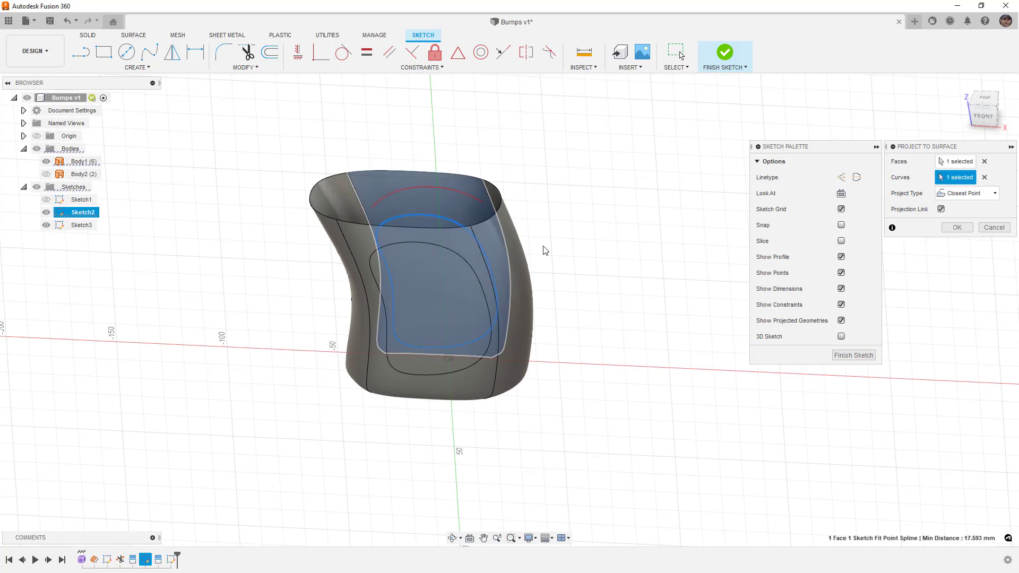
Set the projection type to Along Vector with a body edge as direction and confirm.
{"action": "mouse_move", "coordinate": [541, 250]}
{"action": "middle_mouse_down", "text": "shift"}
{"action": "mouse_move", "coordinate": [570, 248]}
{"action": "mouse_move", "coordinate": [439, 271]}
{"action": "mouse_move", "coordinate": [438, 281]}
{"action": "middle_mouse_up", "text": "shift"}
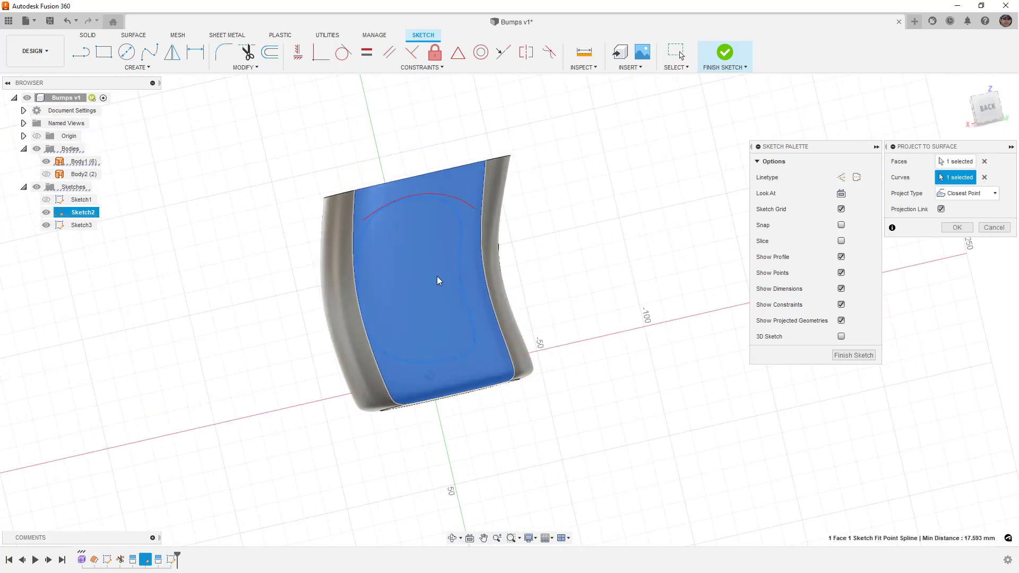
{"action": "left_click", "coordinate": [988, 109]}
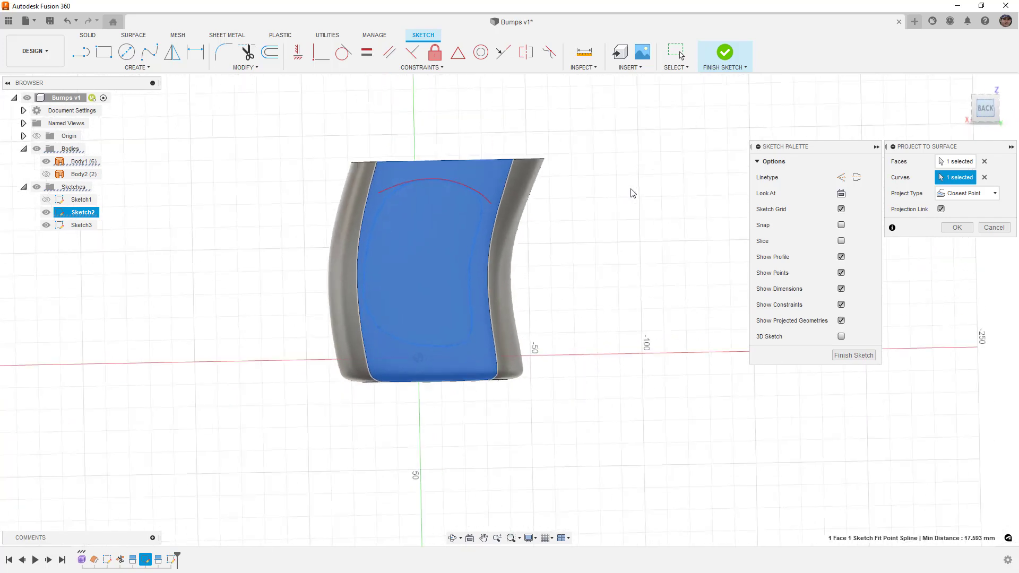
{"action": "left_click", "coordinate": [994, 193]}
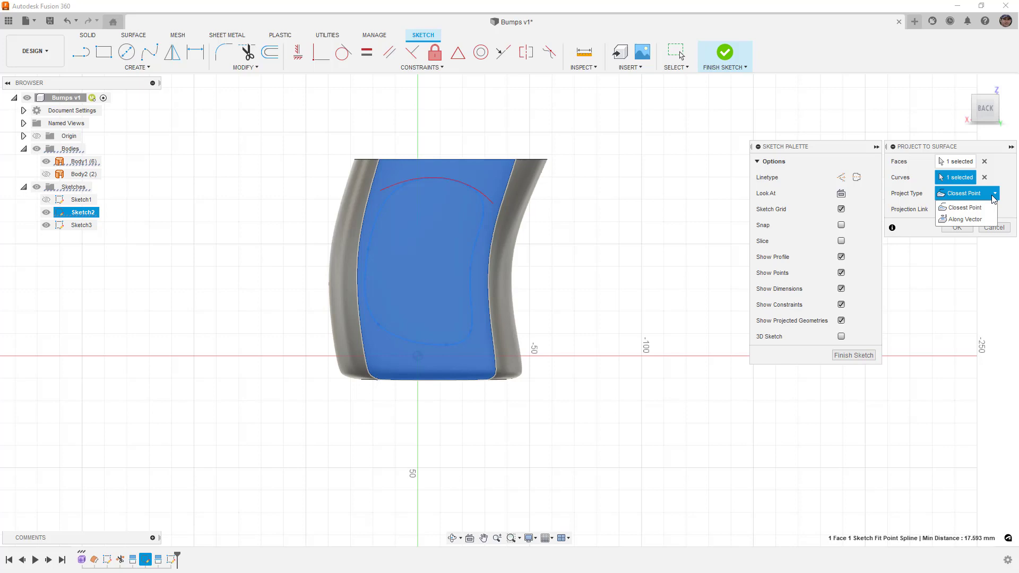
{"action": "left_click", "coordinate": [974, 222]}
{"action": "middle_click_drag", "start_coordinate": [580, 266], "coordinate": [574, 312], "text": "shift"}
{"action": "left_click", "coordinate": [474, 371]}
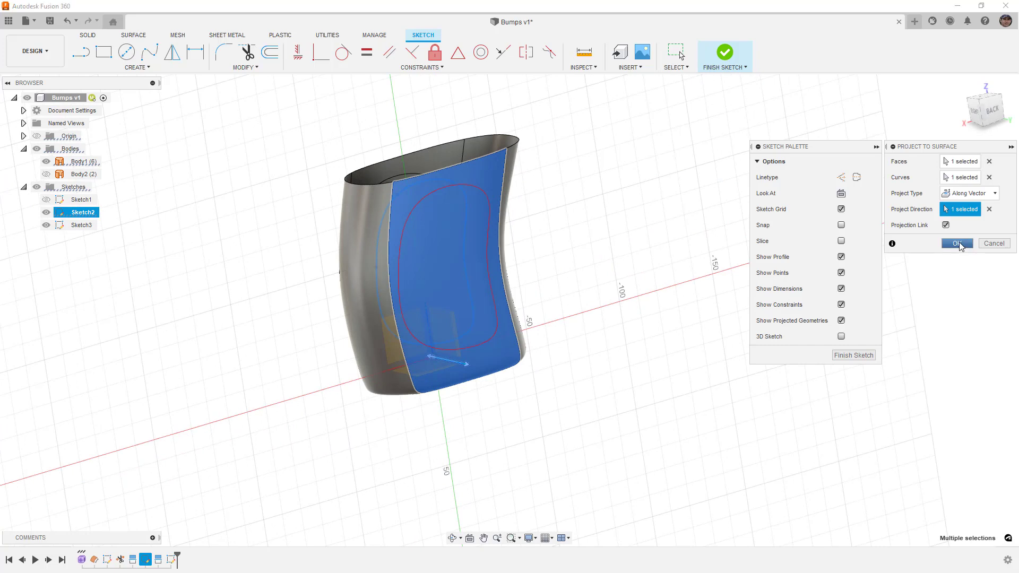
{"action": "left_click", "coordinate": [956, 243]}
Finish the sketch, hide Sketch2, and inspect the oval face on the grip.
{"action": "left_click", "coordinate": [731, 54]}
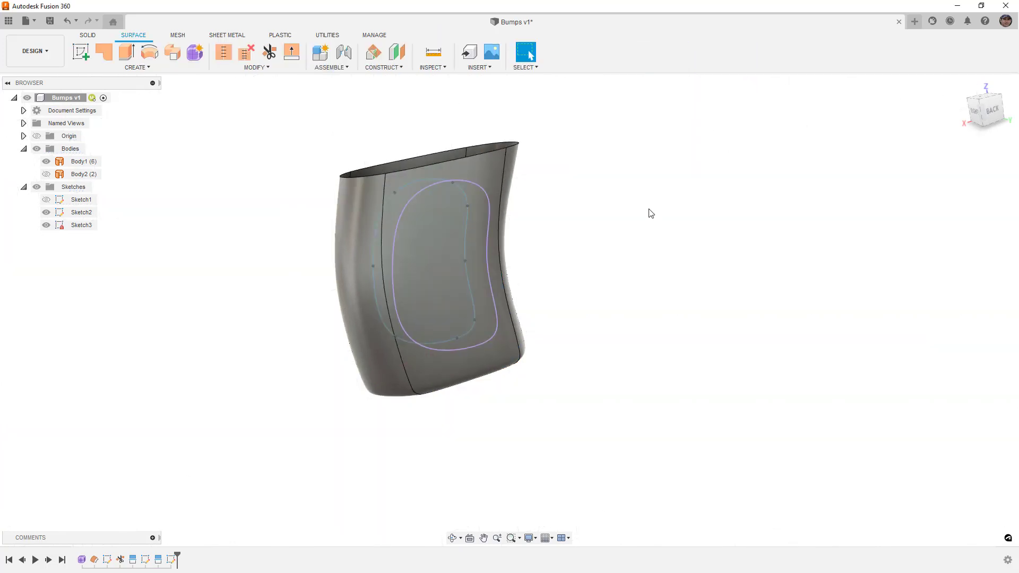
{"action": "left_click", "coordinate": [46, 212]}
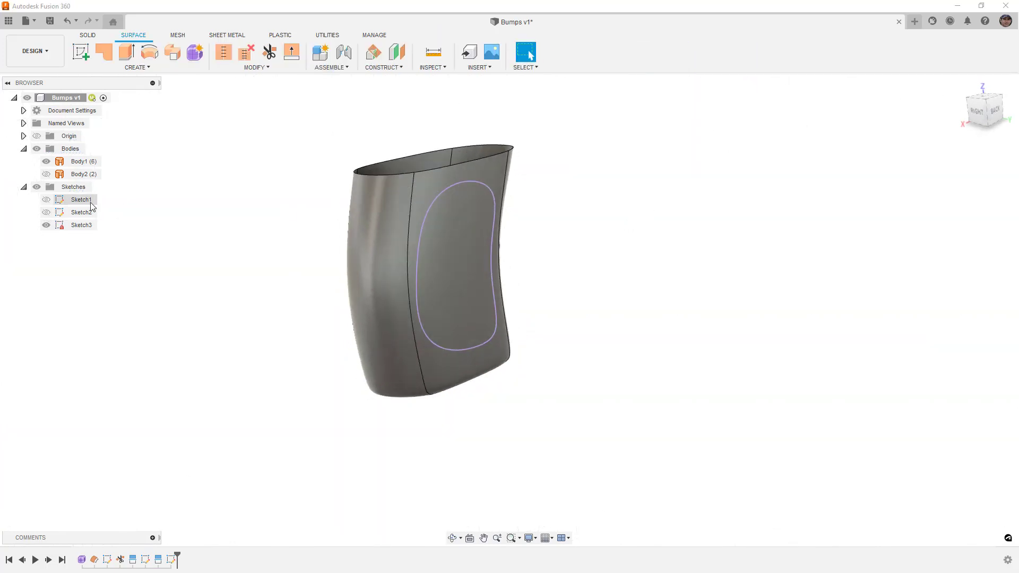
{"action": "mouse_move", "coordinate": [170, 196]}
{"action": "middle_mouse_down", "text": "shift"}
{"action": "mouse_move", "coordinate": [223, 188]}
{"action": "mouse_move", "coordinate": [395, 240]}
{"action": "middle_mouse_up", "text": "shift"}
{"action": "left_click", "coordinate": [415, 231]}
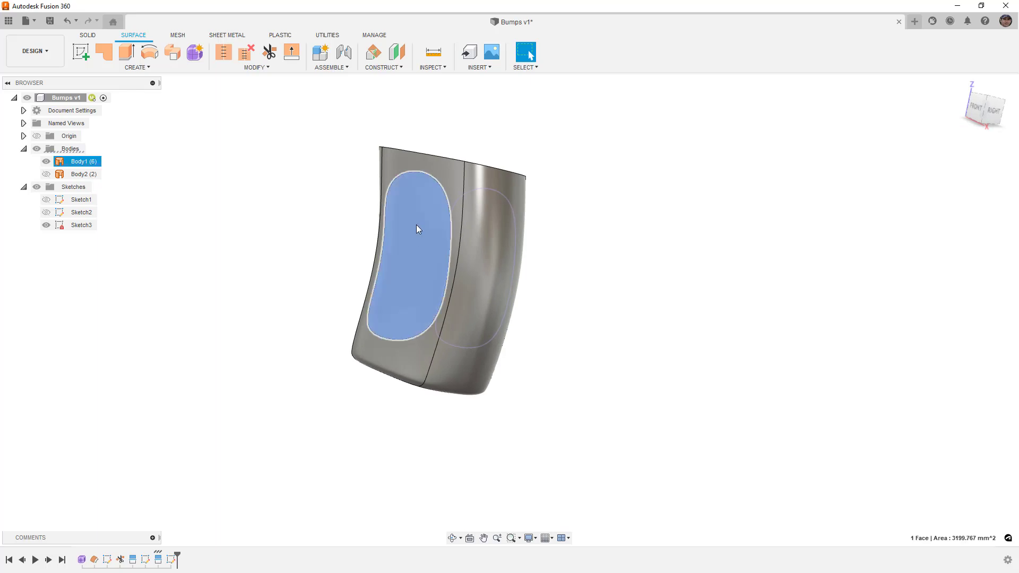
{"action": "left_click", "coordinate": [302, 193]}
{"action": "middle_click_drag", "start_coordinate": [302, 193], "coordinate": [429, 197], "text": "shift"}
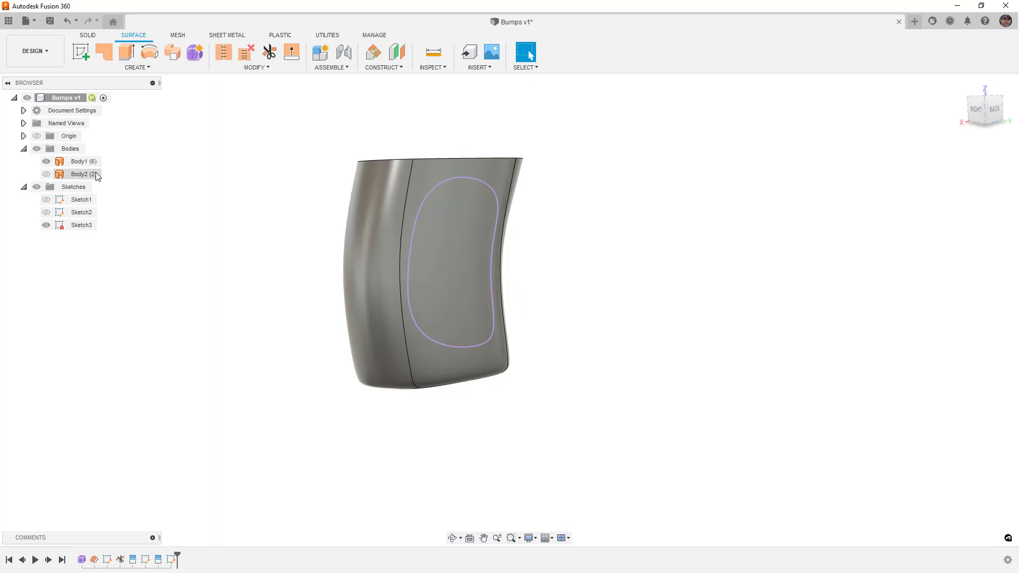
Toggle Body1 off and back on, hide Sketch3, and check Body1's oval face.
{"action": "left_click", "coordinate": [46, 161]}
{"action": "mouse_move", "coordinate": [268, 187]}
{"action": "middle_mouse_down", "text": "shift"}
{"action": "mouse_move", "coordinate": [323, 191]}
{"action": "mouse_move", "coordinate": [259, 191]}
{"action": "middle_mouse_up", "text": "shift"}
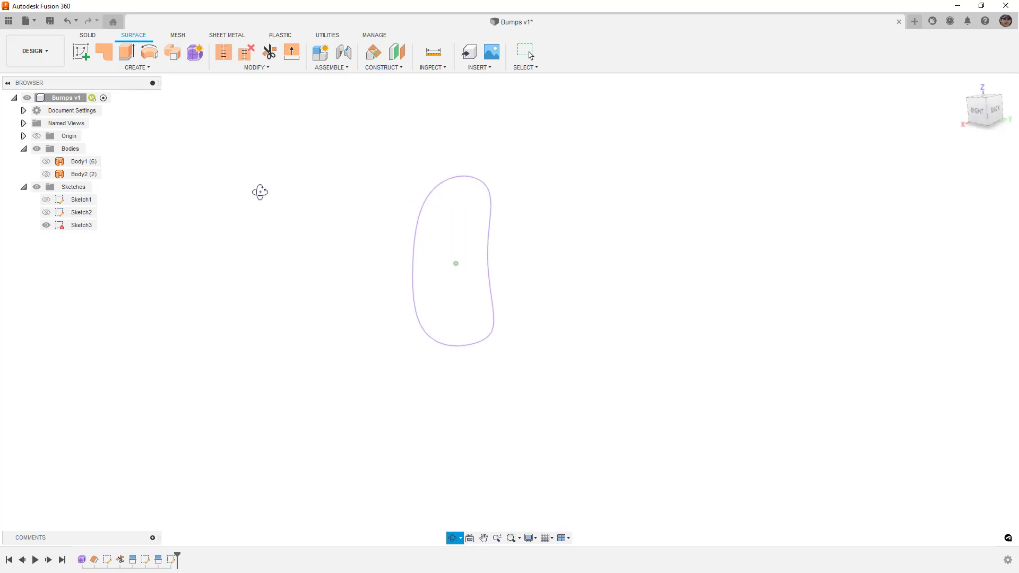
{"action": "left_click", "coordinate": [46, 162]}
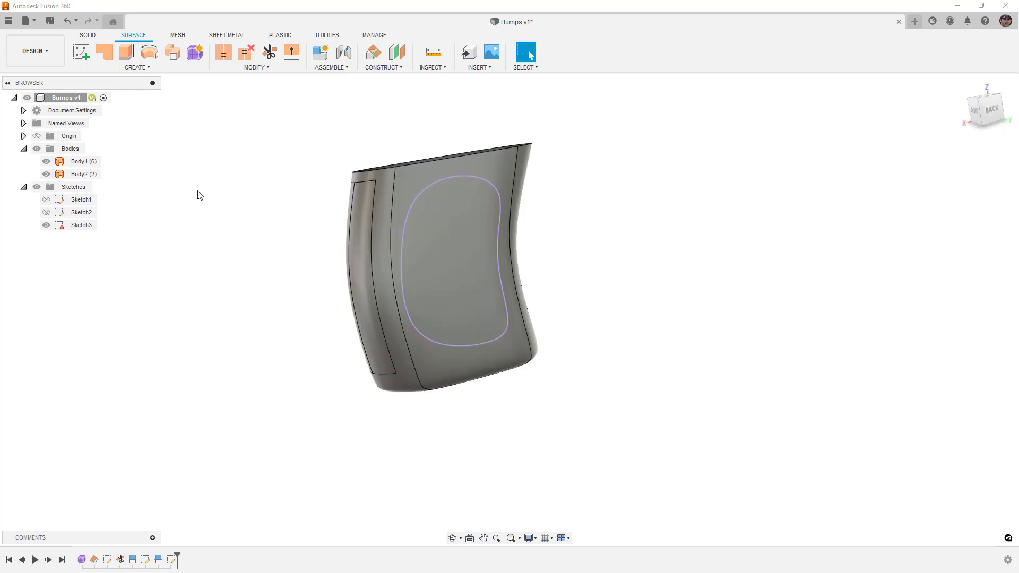
{"action": "middle_click_drag", "start_coordinate": [196, 193], "coordinate": [239, 198], "text": "shift"}
{"action": "left_click", "coordinate": [46, 225]}
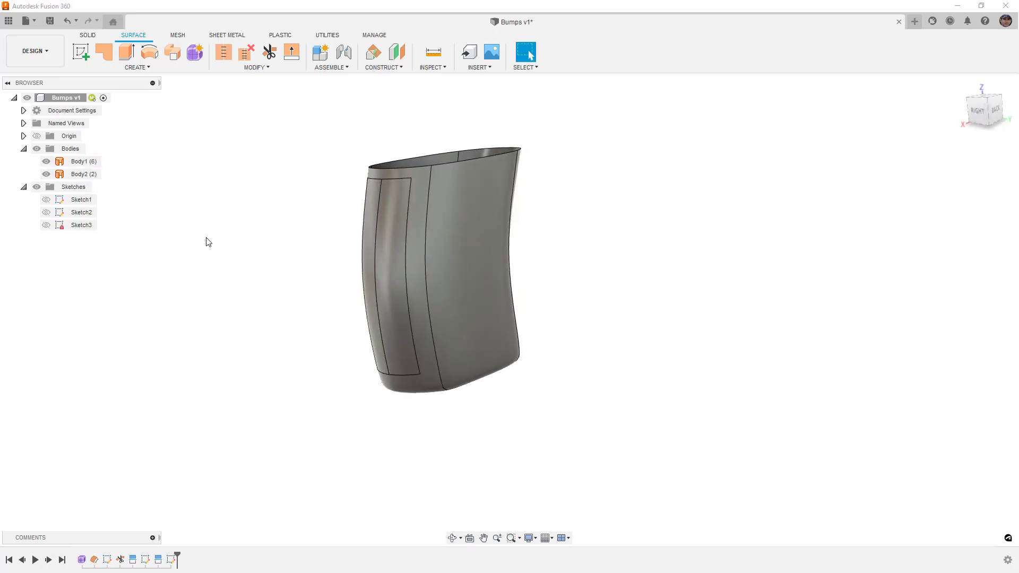
{"action": "mouse_move", "coordinate": [208, 242]}
{"action": "middle_mouse_down", "text": "shift"}
{"action": "mouse_move", "coordinate": [234, 230]}
{"action": "mouse_move", "coordinate": [304, 232]}
{"action": "middle_mouse_up", "text": "shift"}
{"action": "left_click", "coordinate": [405, 212]}
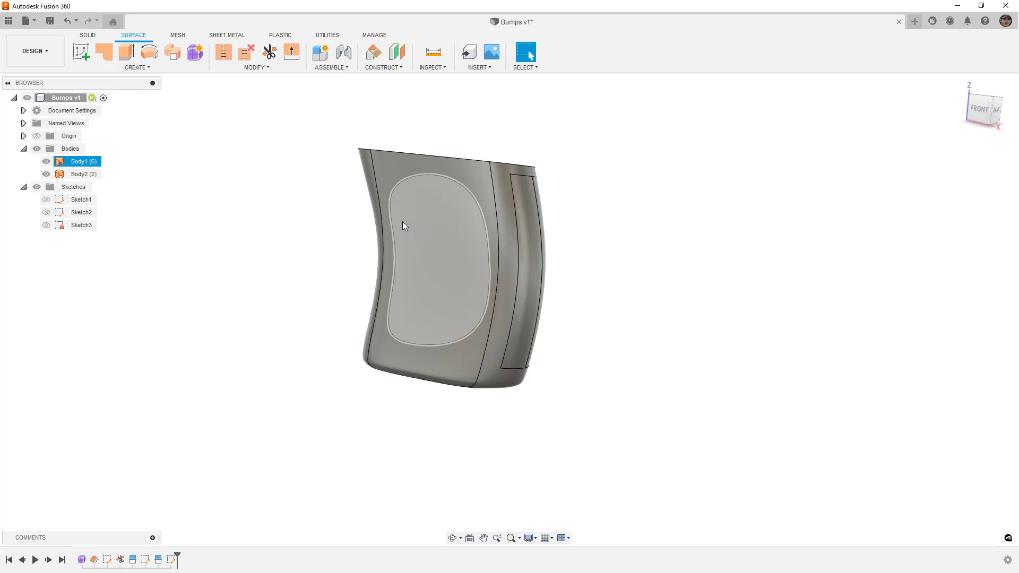
{"action": "left_click", "coordinate": [285, 255]}
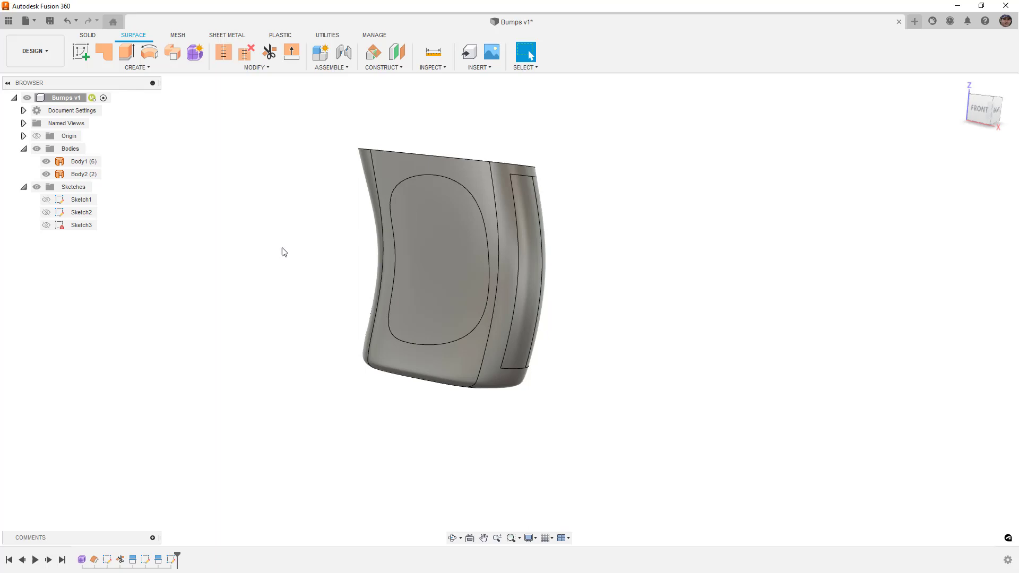
{"action": "middle_click_drag", "start_coordinate": [281, 249], "coordinate": [250, 234], "text": "shift"}
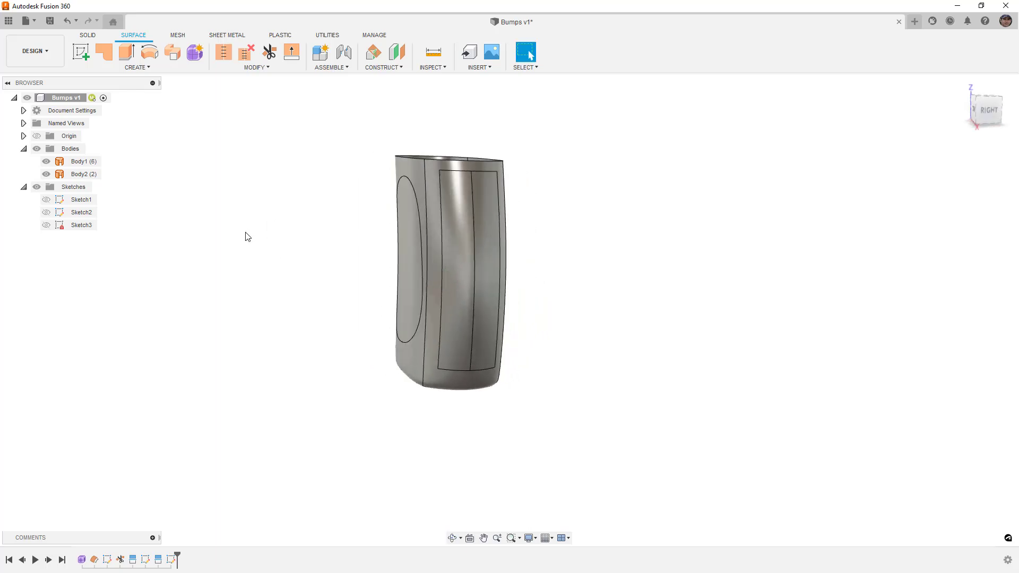
Start a solid sphere centred on the origin point of the side plane.
{"action": "left_click", "coordinate": [89, 36]}
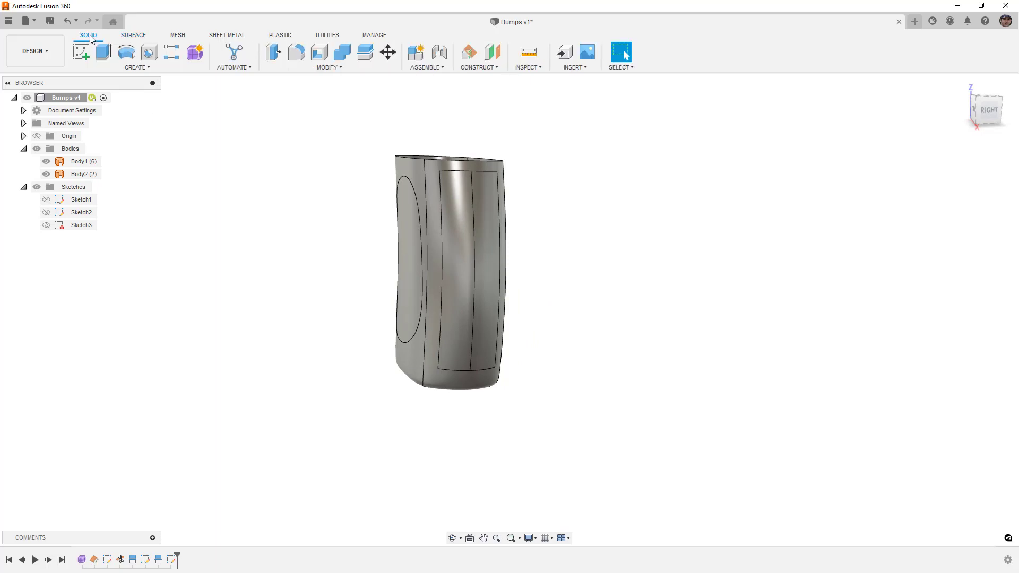
{"action": "left_click", "coordinate": [133, 68]}
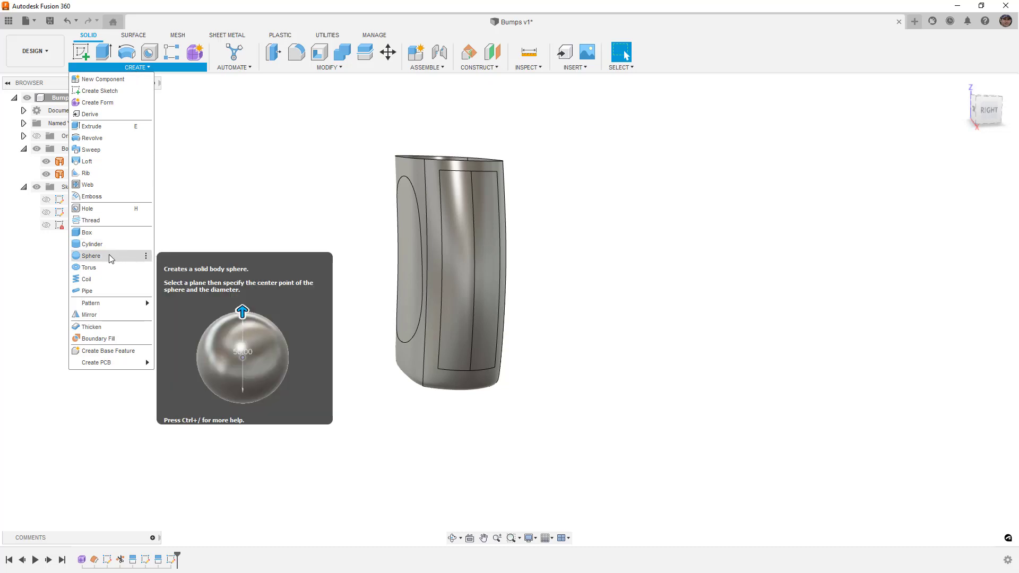
{"action": "left_click", "coordinate": [91, 255]}
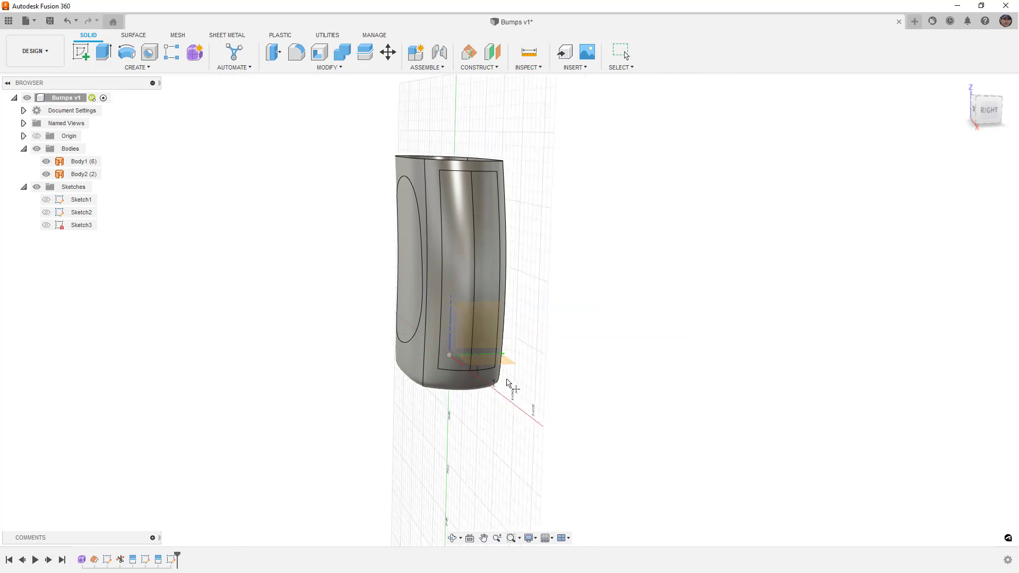
{"action": "left_click", "coordinate": [507, 332]}
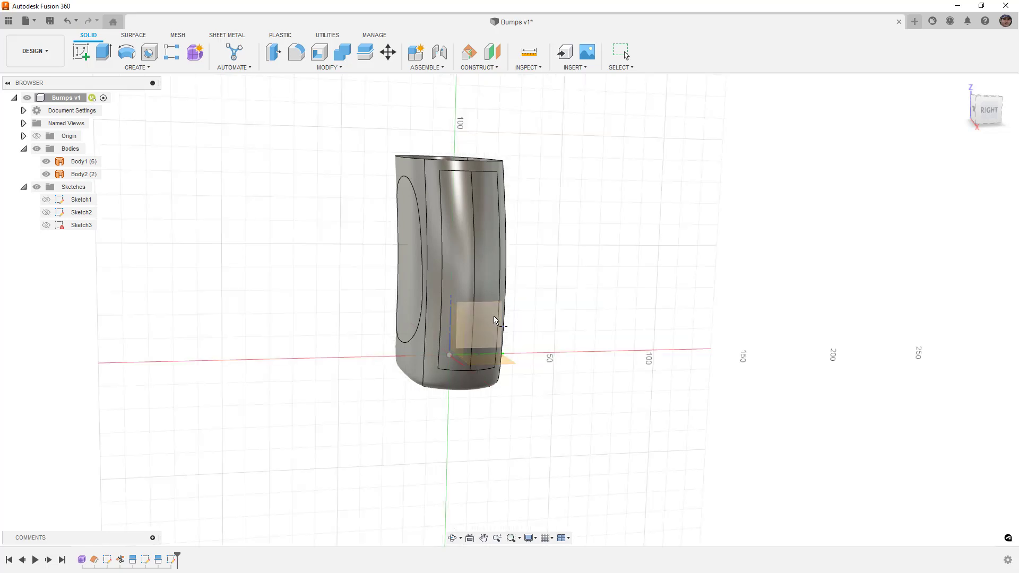
{"action": "left_click", "coordinate": [990, 110]}
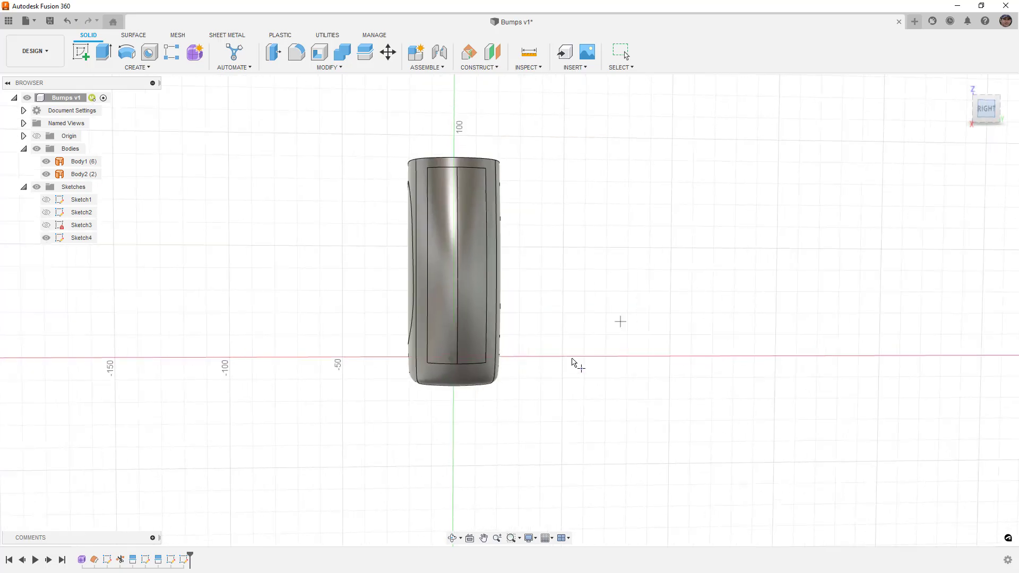
{"action": "left_click", "coordinate": [454, 361]}
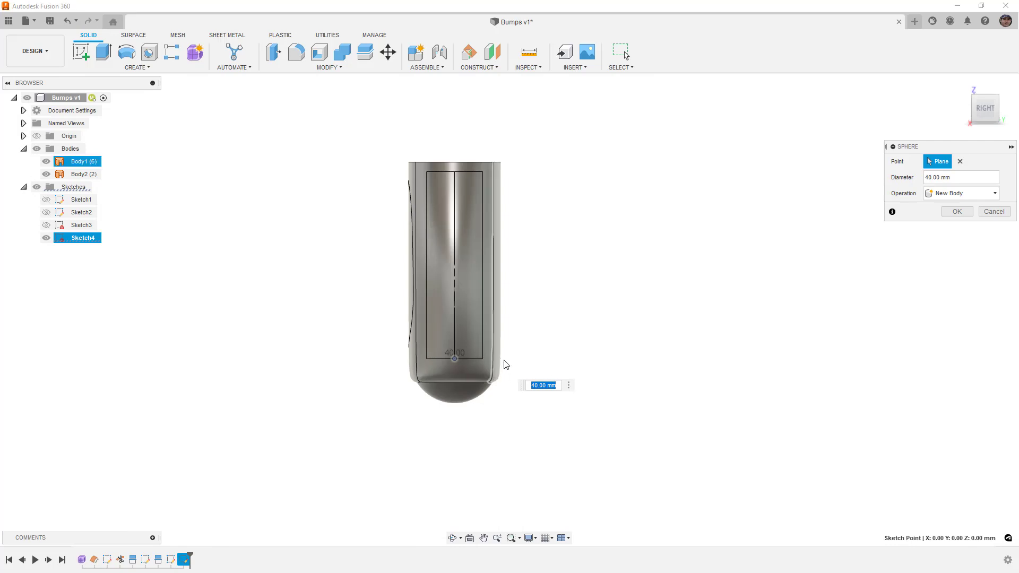
{"action": "middle_click_drag", "start_coordinate": [505, 364], "coordinate": [535, 339], "text": "shift"}
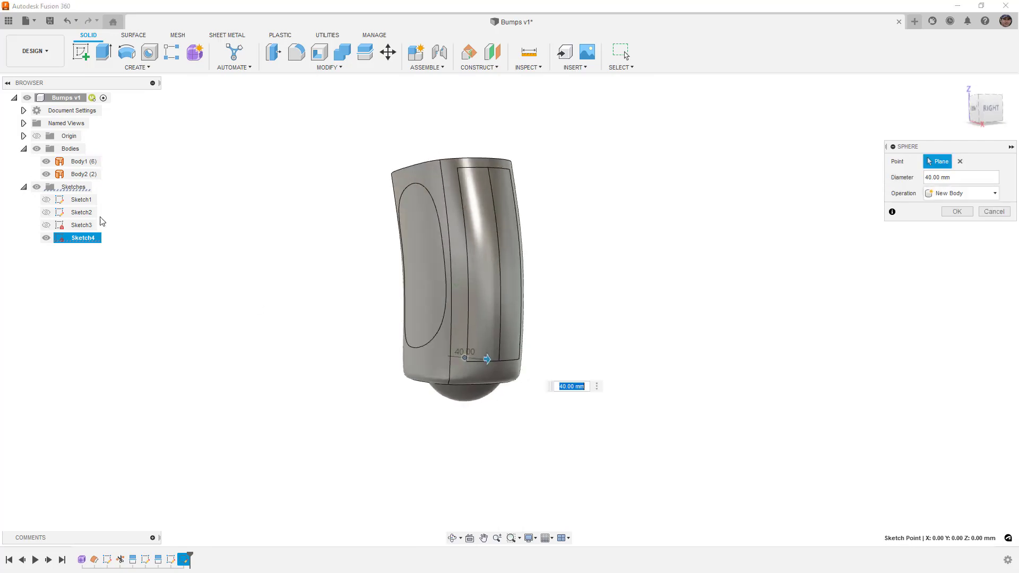
Set the sphere diameter to 3 mm and create it as a new body.
{"action": "left_click", "coordinate": [46, 162]}
{"action": "left_click_drag", "start_coordinate": [484, 360], "coordinate": [465, 358]}
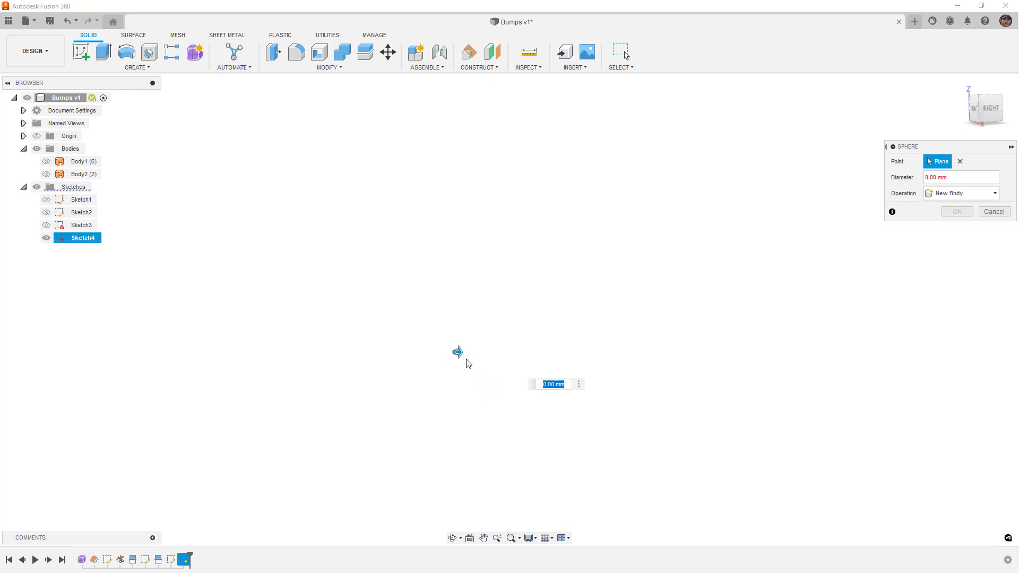
{"action": "type", "text": "2"}
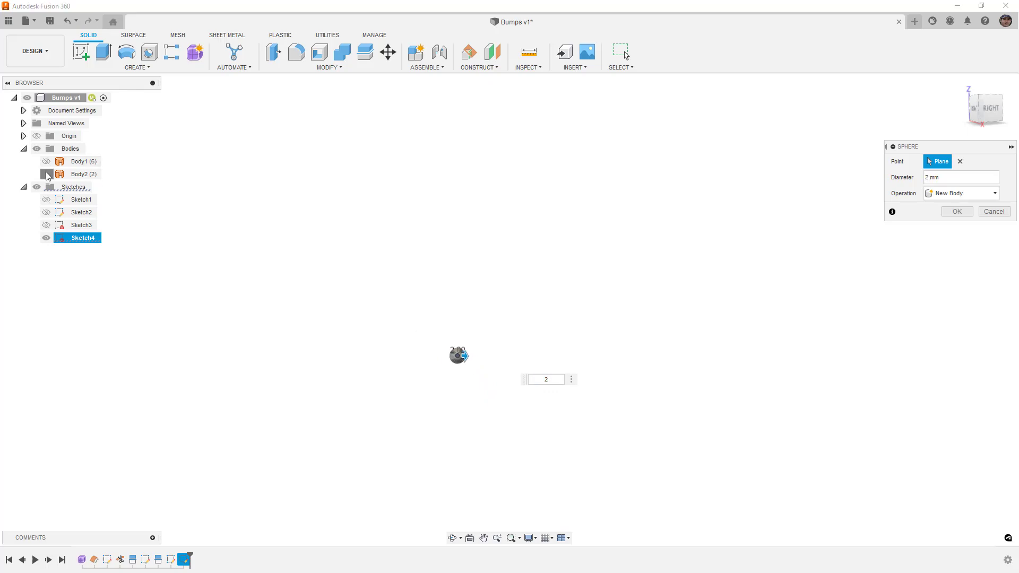
{"action": "left_click", "coordinate": [47, 175]}
{"action": "middle_click_drag", "start_coordinate": [336, 272], "coordinate": [332, 286], "text": "shift"}
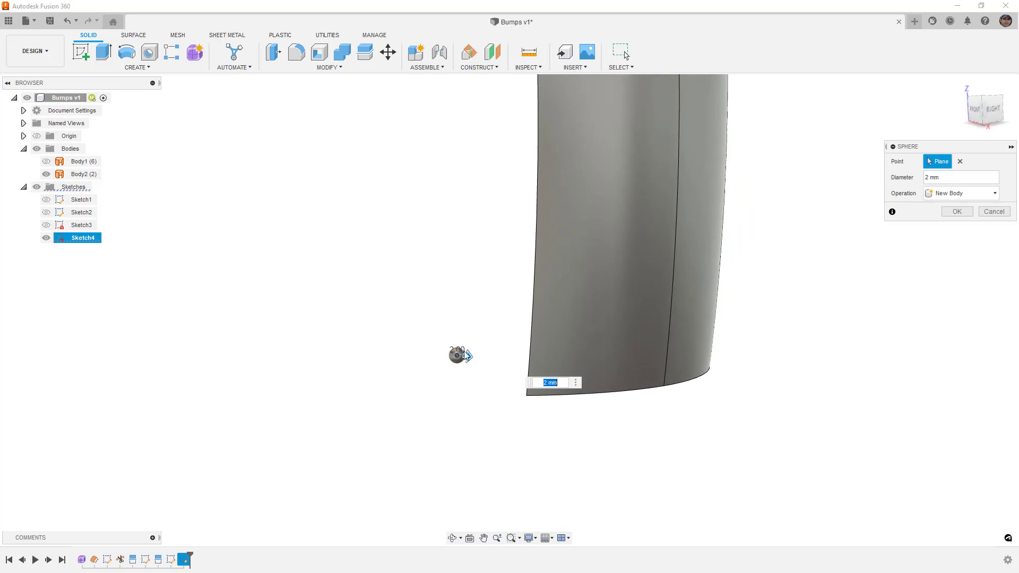
{"action": "type", "text": "3"}
{"action": "key", "text": "Return"}
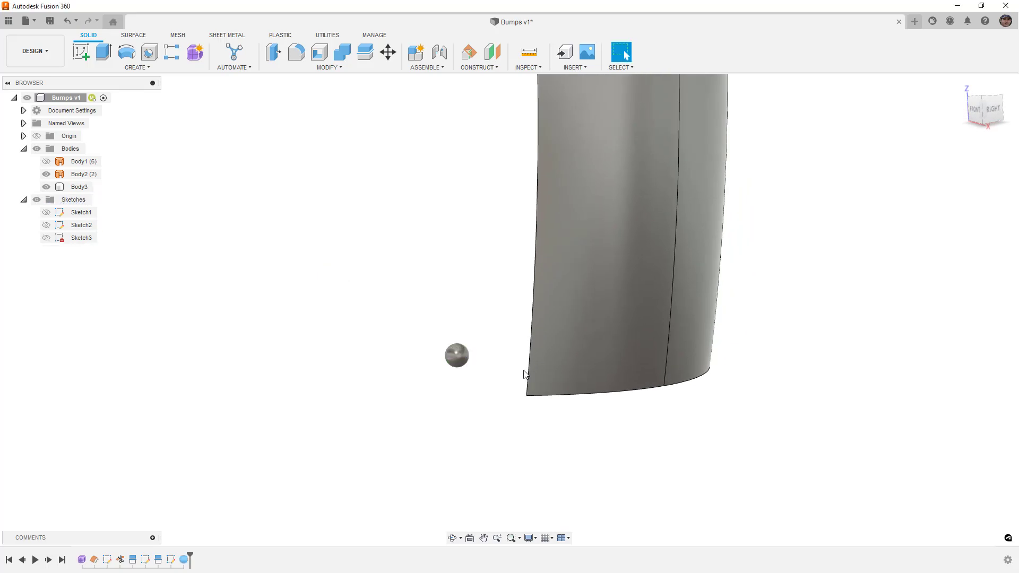
Select the new sphere body and Body2 to inspect them.
{"action": "scroll", "coordinate": [521, 375], "scroll_direction": "down", "scroll_amount": 4}
{"action": "left_click", "coordinate": [472, 361]}
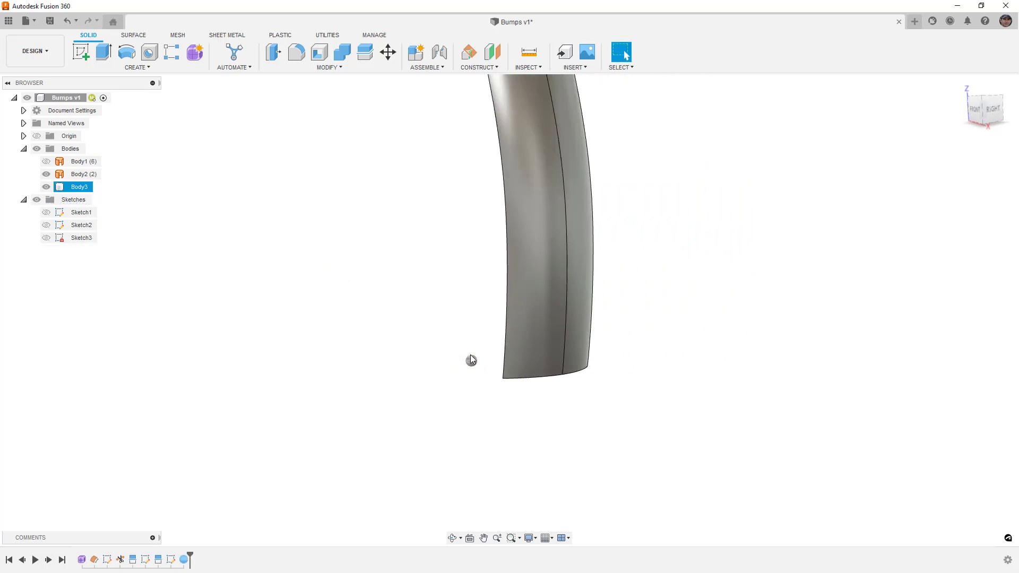
{"action": "left_click", "coordinate": [405, 378]}
{"action": "scroll", "coordinate": [403, 376], "scroll_direction": "down", "scroll_amount": 3}
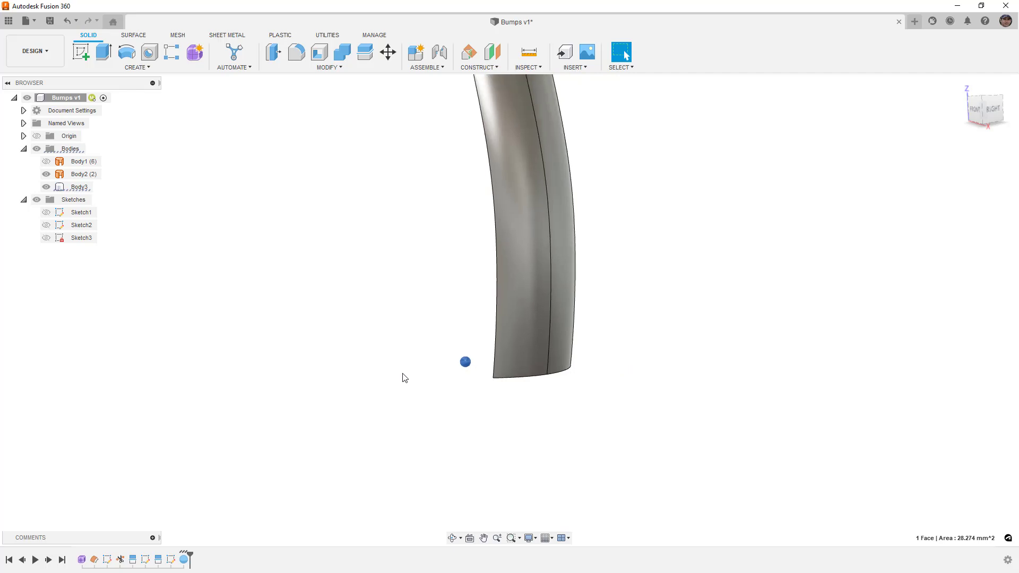
{"action": "left_click", "coordinate": [469, 175]}
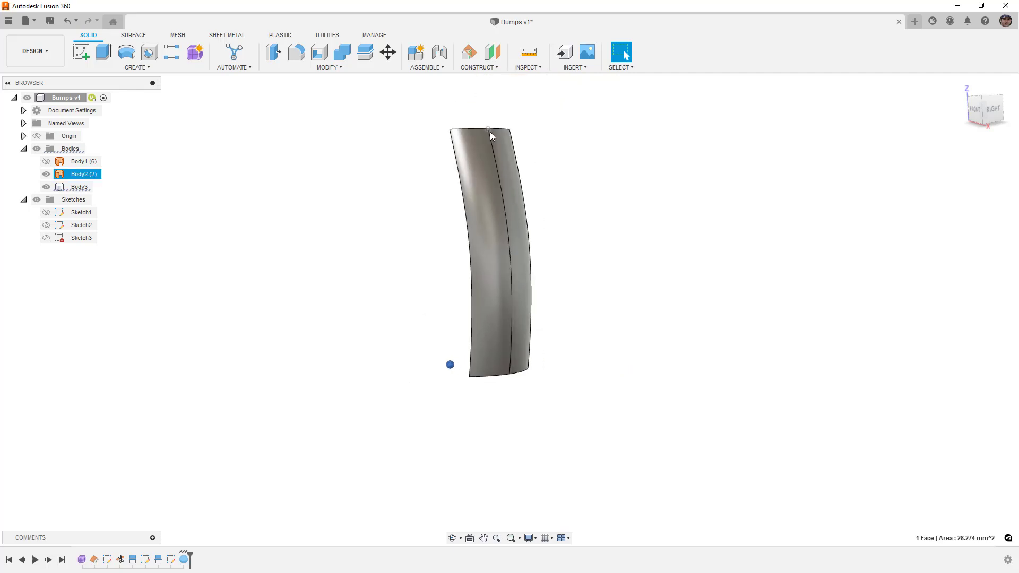
{"action": "left_click", "coordinate": [384, 193]}
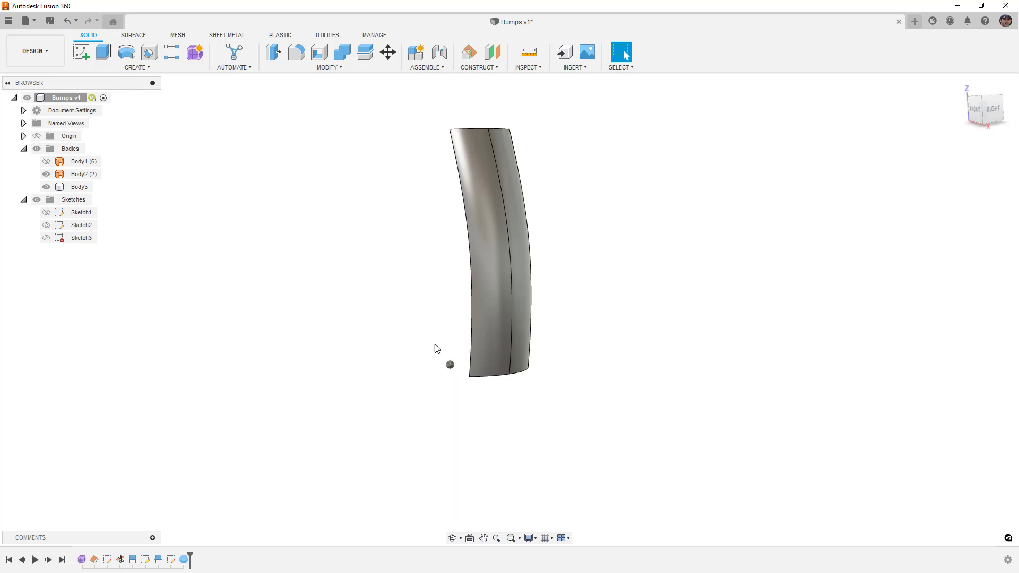
{"action": "left_click", "coordinate": [159, 69]}
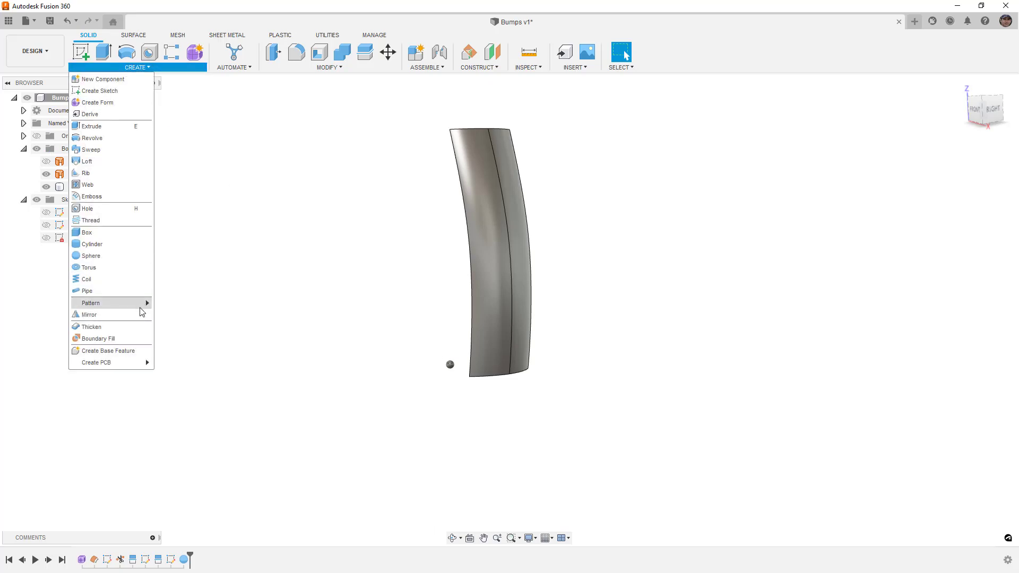
{"action": "mouse_move", "coordinate": [142, 311]}
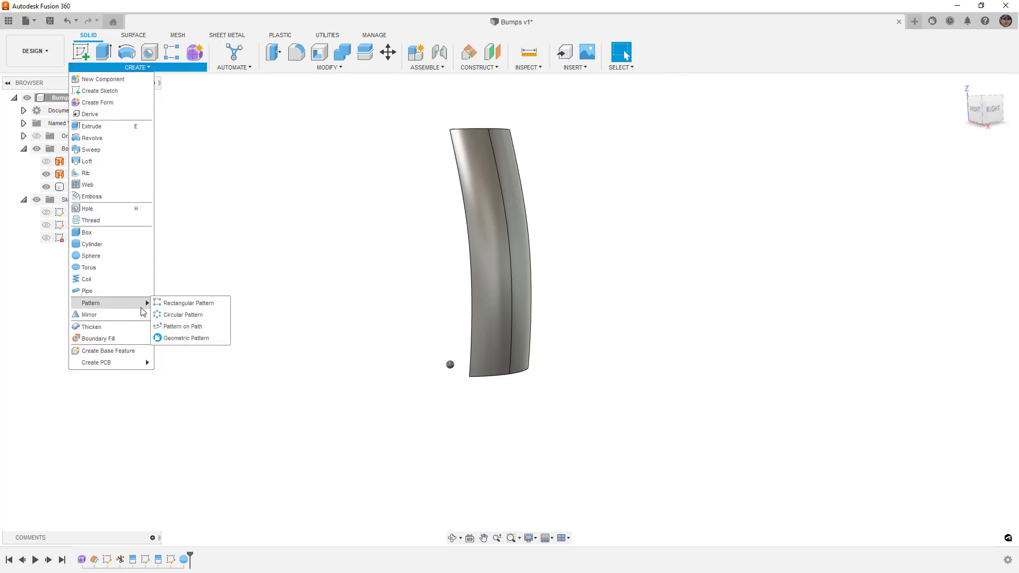
{"action": "left_click", "coordinate": [187, 330]}
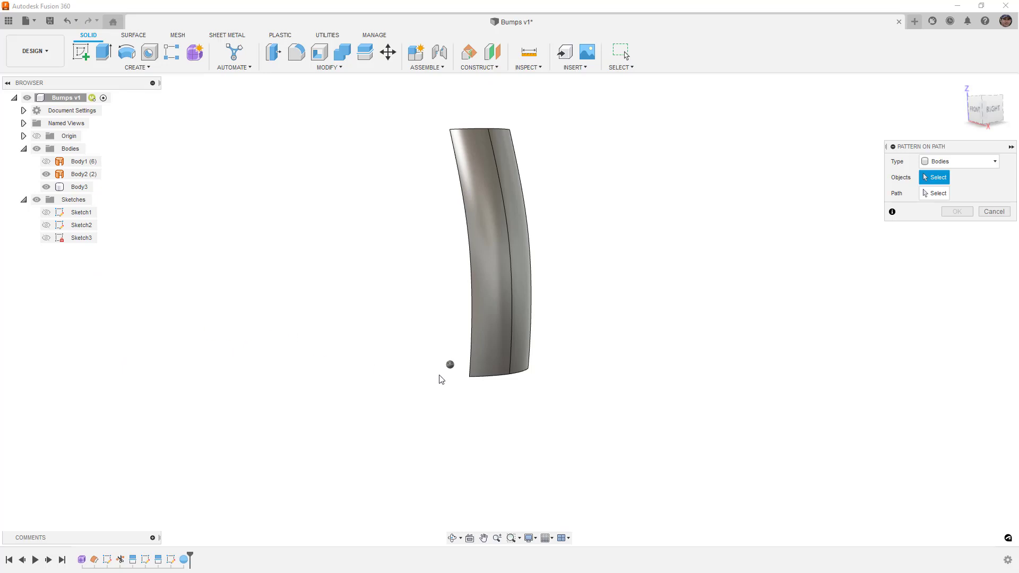
{"action": "left_click", "coordinate": [449, 365]}
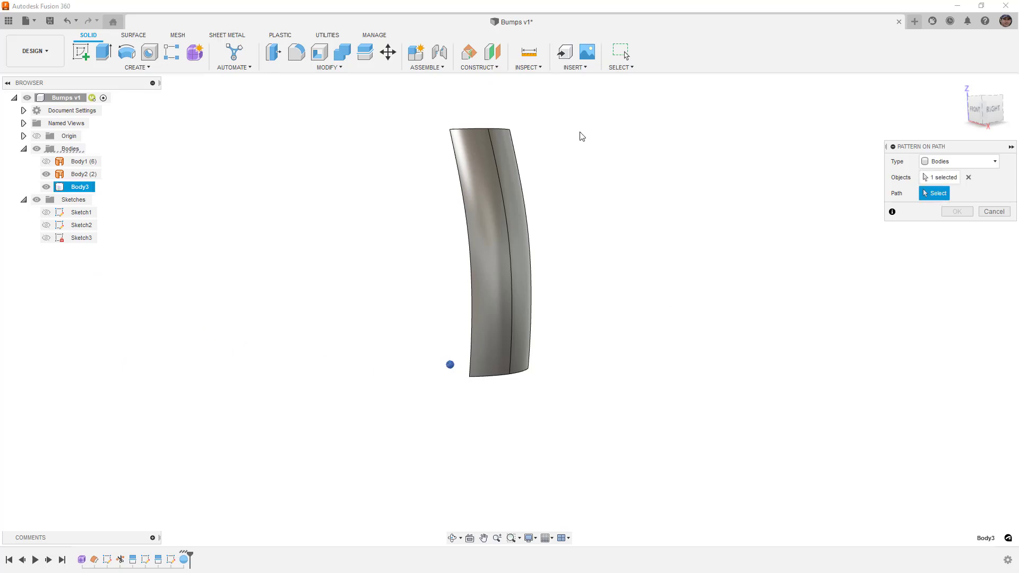
{"action": "left_click", "coordinate": [491, 146]}
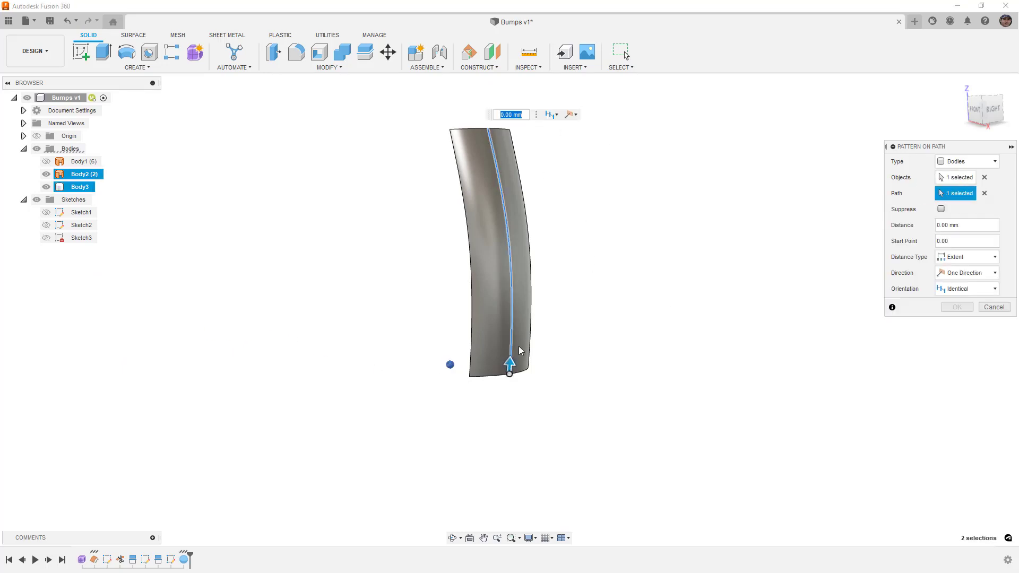
{"action": "left_click_drag", "start_coordinate": [510, 363], "coordinate": [488, 183]}
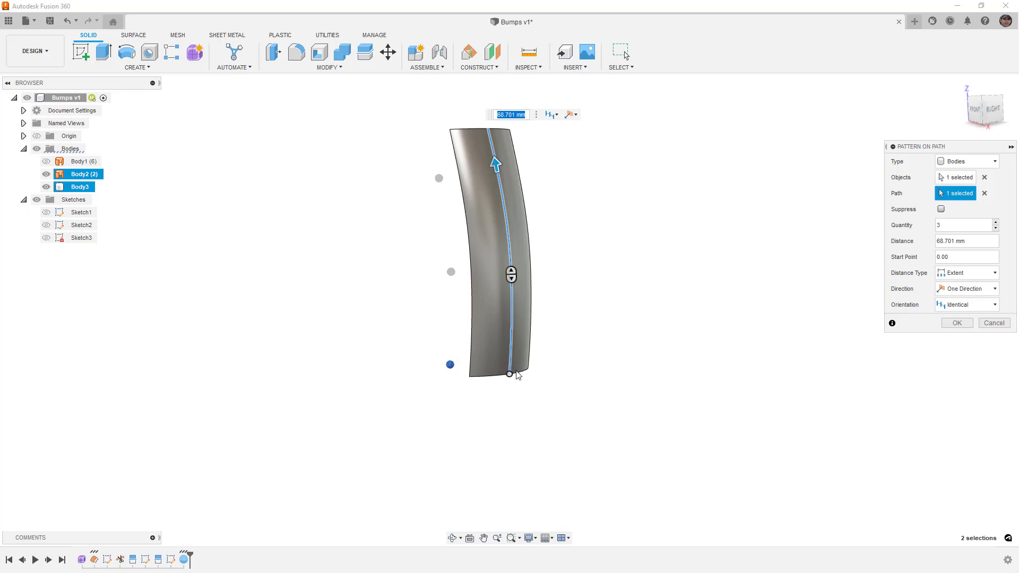
Cancel the path pattern, then move the sphere from its centre to the seam's top vertex.
{"action": "left_click", "coordinate": [993, 322]}
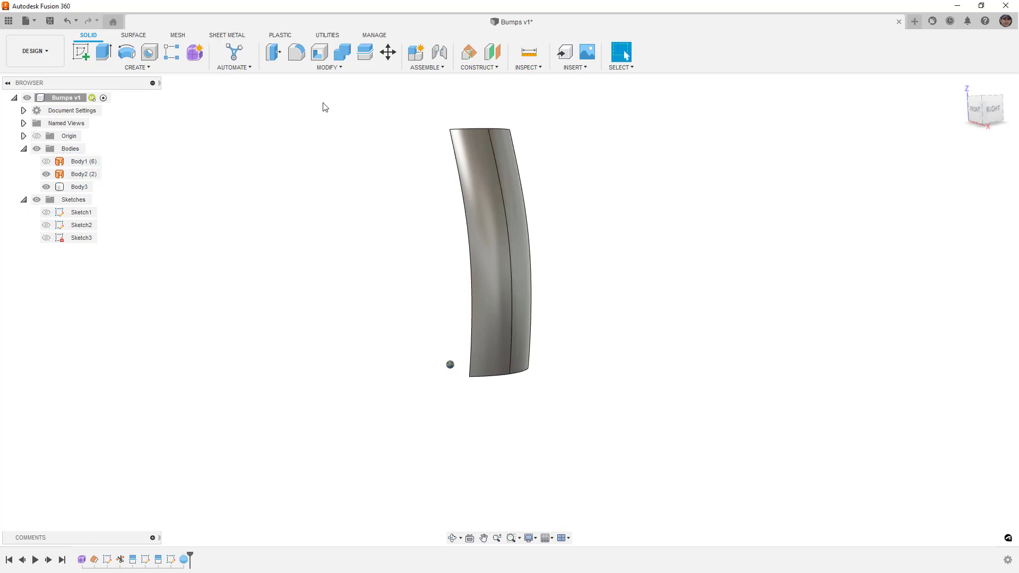
{"action": "left_click", "coordinate": [387, 54]}
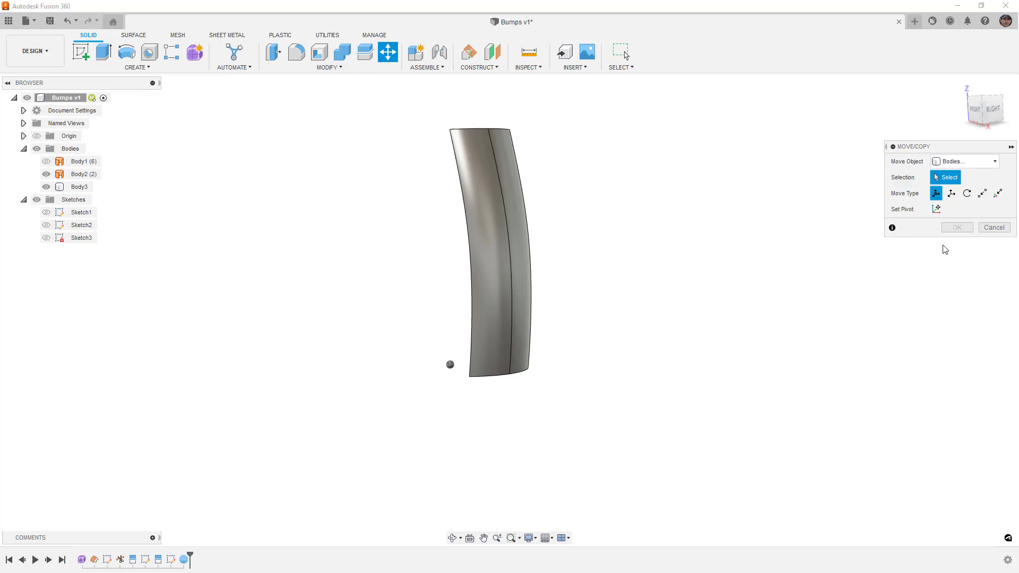
{"action": "left_click", "coordinate": [982, 193]}
{"action": "left_click", "coordinate": [450, 364]}
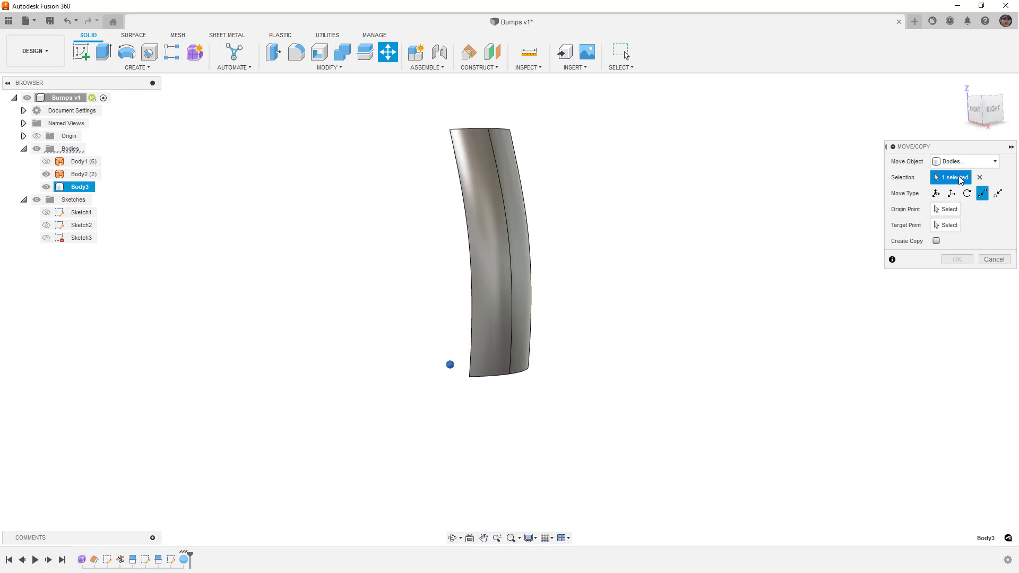
{"action": "left_click", "coordinate": [945, 210]}
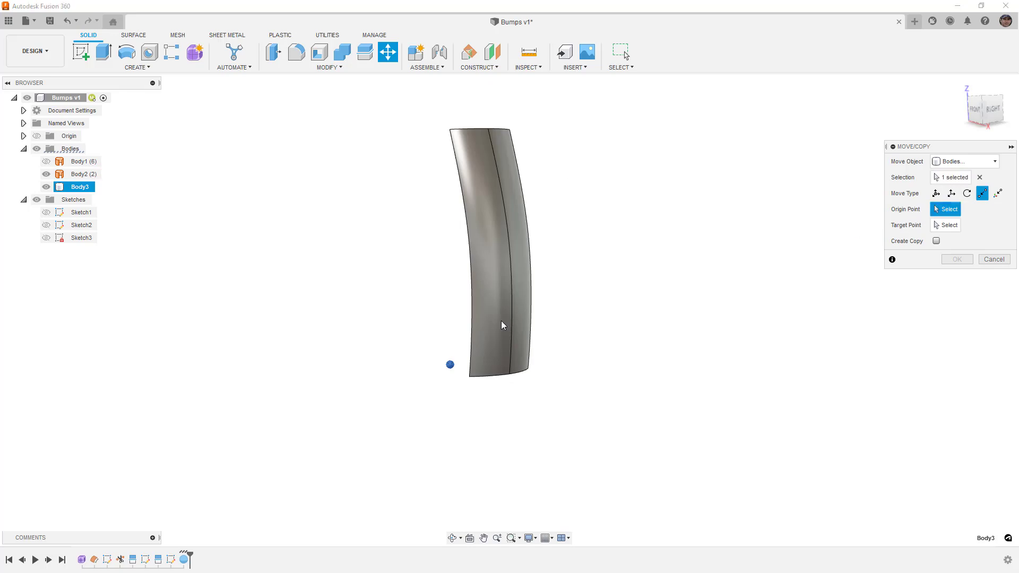
{"action": "left_click", "coordinate": [448, 366]}
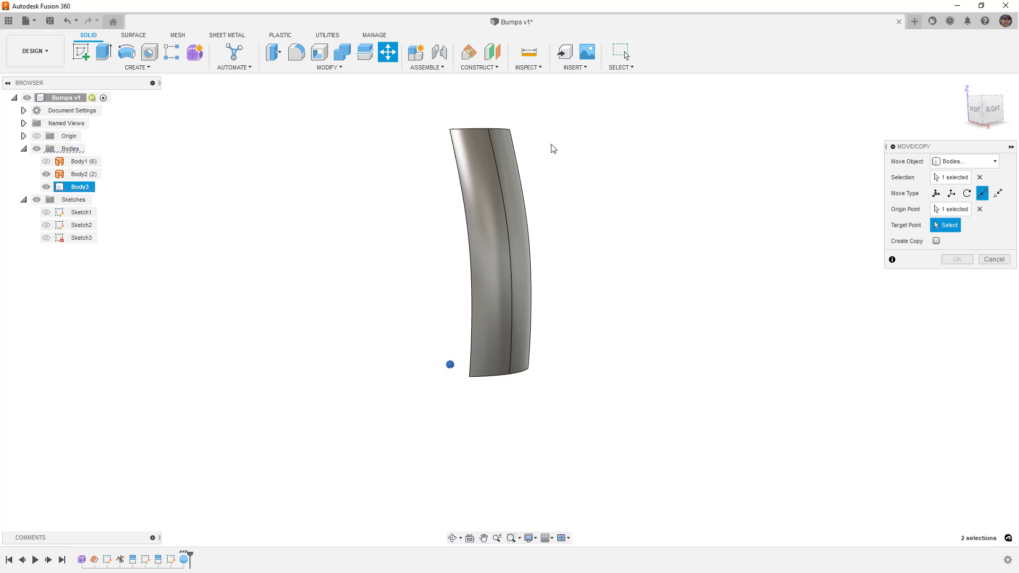
{"action": "left_click", "coordinate": [488, 129]}
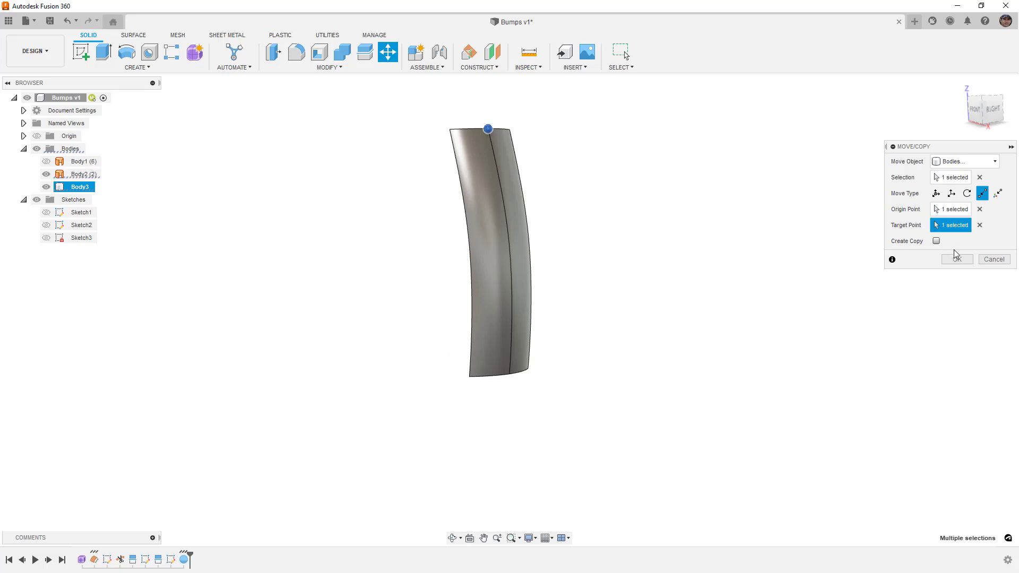
{"action": "left_click", "coordinate": [956, 259]}
Temporarily show Body1 to check the sphere against the panel, then hide it again.
{"action": "scroll", "coordinate": [496, 135], "scroll_direction": "up", "scroll_amount": 4}
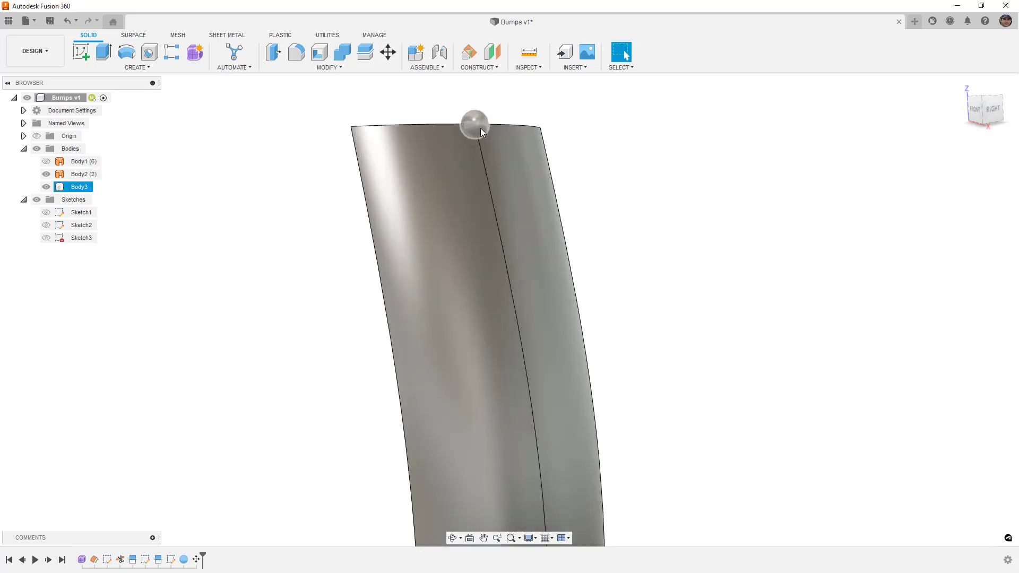
{"action": "left_click", "coordinate": [83, 174]}
{"action": "left_click", "coordinate": [46, 161]}
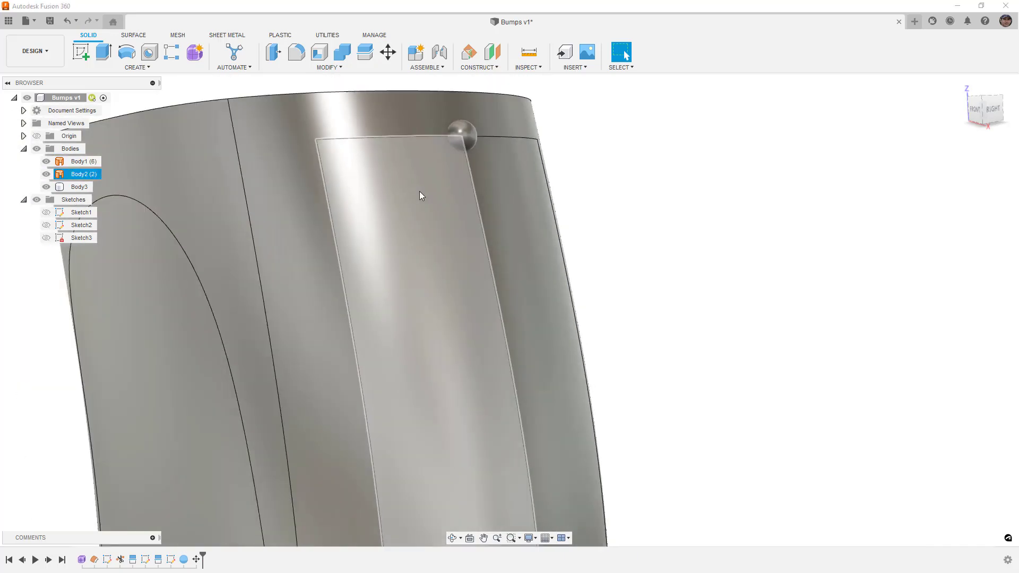
{"action": "middle_click_drag", "start_coordinate": [420, 192], "coordinate": [479, 265], "text": "shift"}
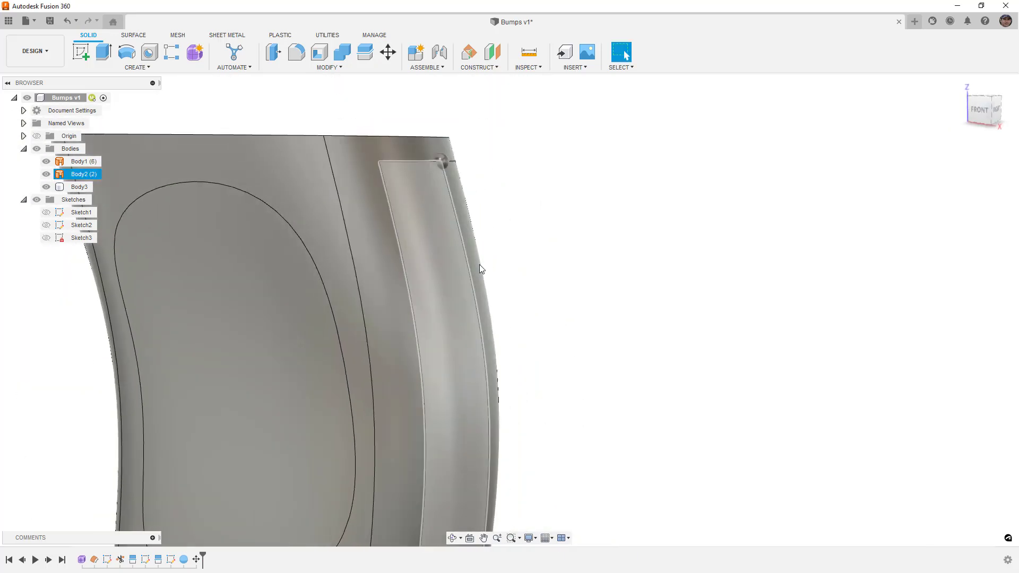
{"action": "left_click", "coordinate": [544, 239]}
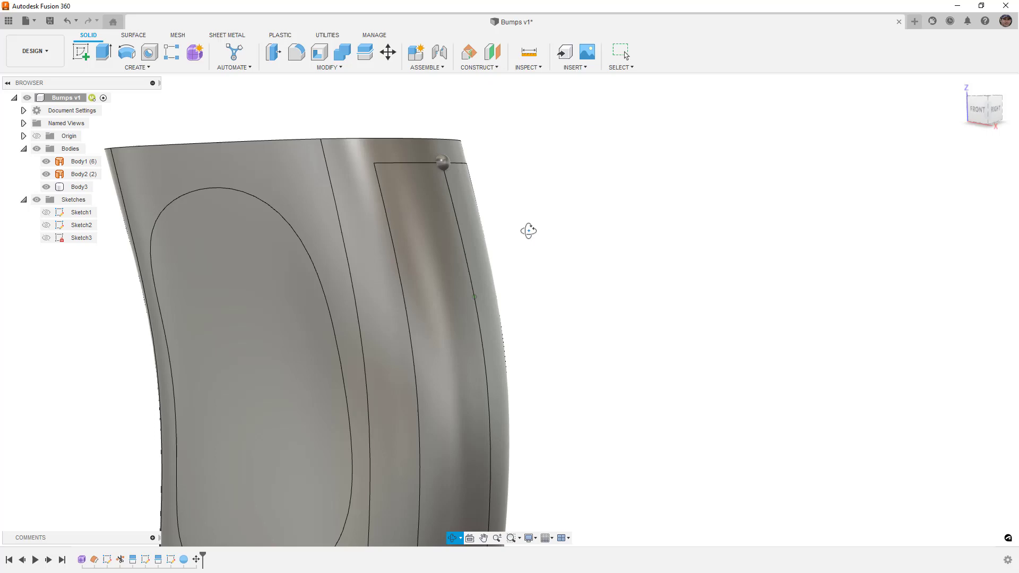
{"action": "left_click", "coordinate": [46, 162]}
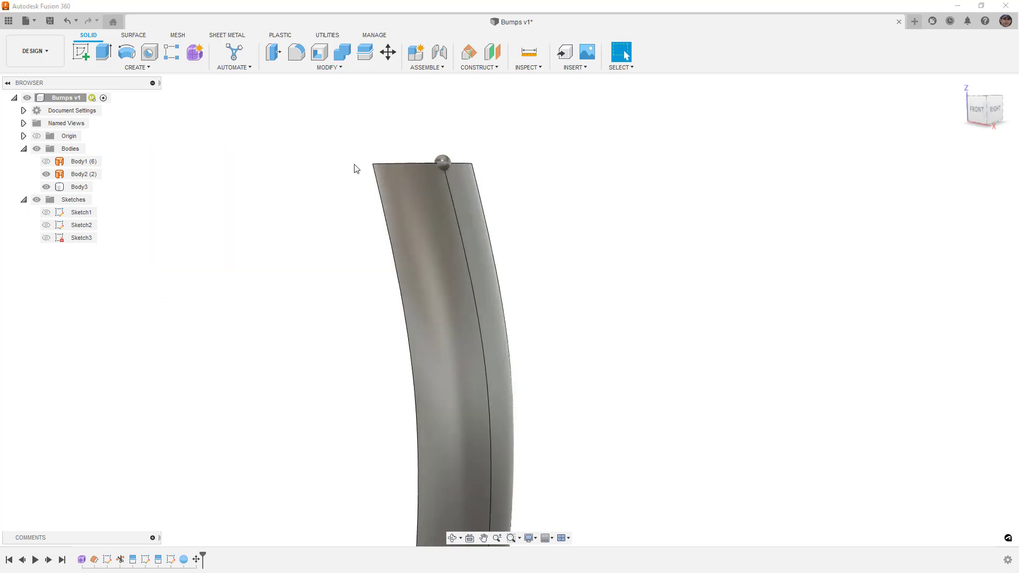
{"action": "scroll", "coordinate": [420, 267], "scroll_direction": "down", "scroll_amount": 2}
Pattern the sphere along the centre seam: 10 copies over 85.046 mm, top to bottom.
{"action": "left_click", "coordinate": [193, 71]}
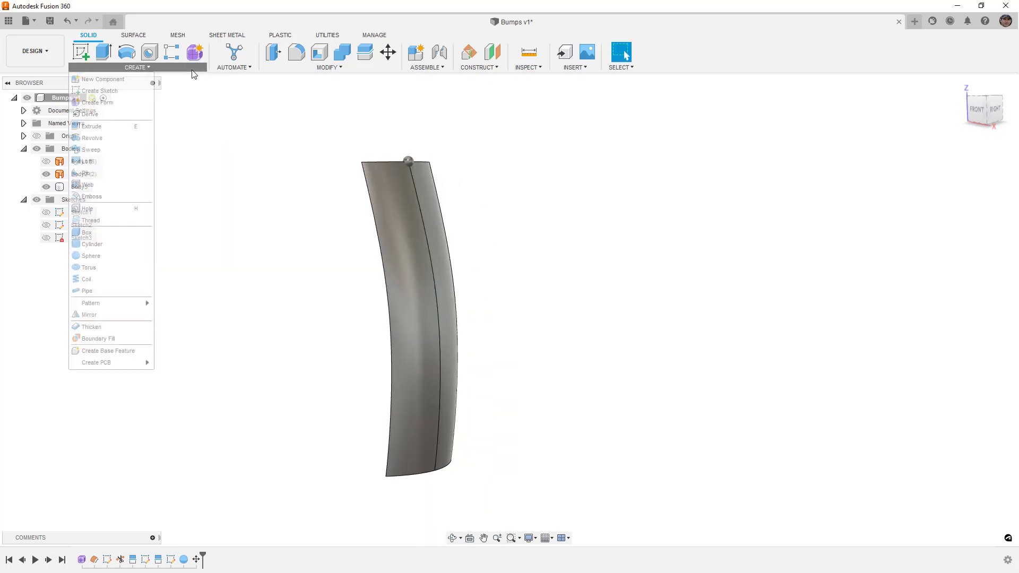
{"action": "mouse_move", "coordinate": [136, 303]}
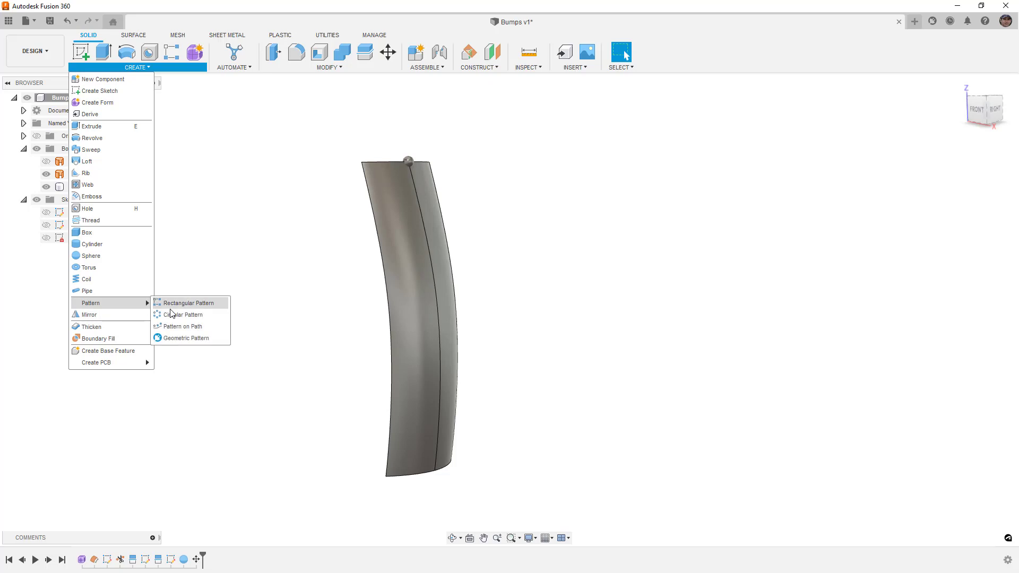
{"action": "left_click", "coordinate": [183, 326]}
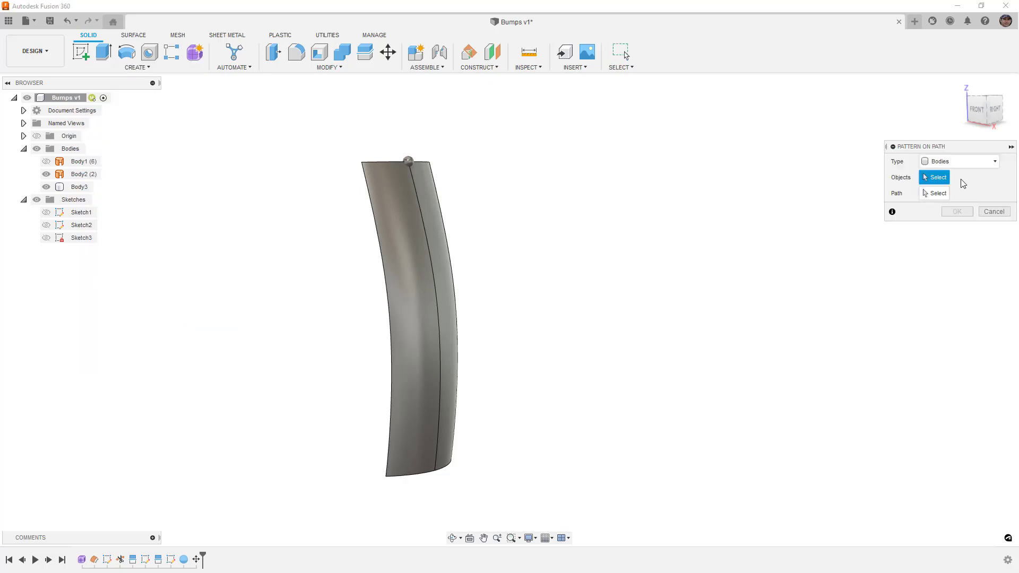
{"action": "left_click", "coordinate": [408, 161]}
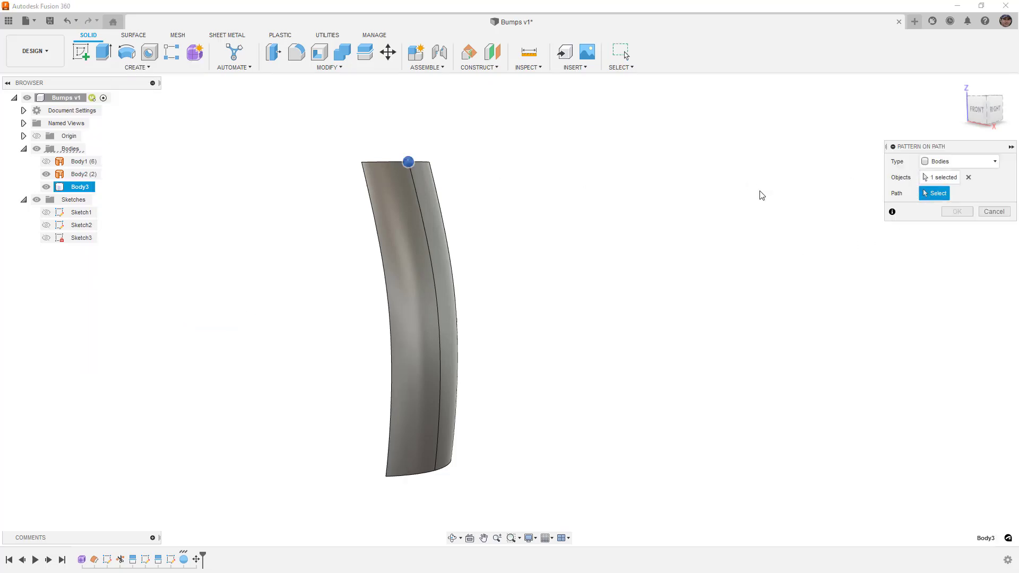
{"action": "left_click", "coordinate": [432, 194]}
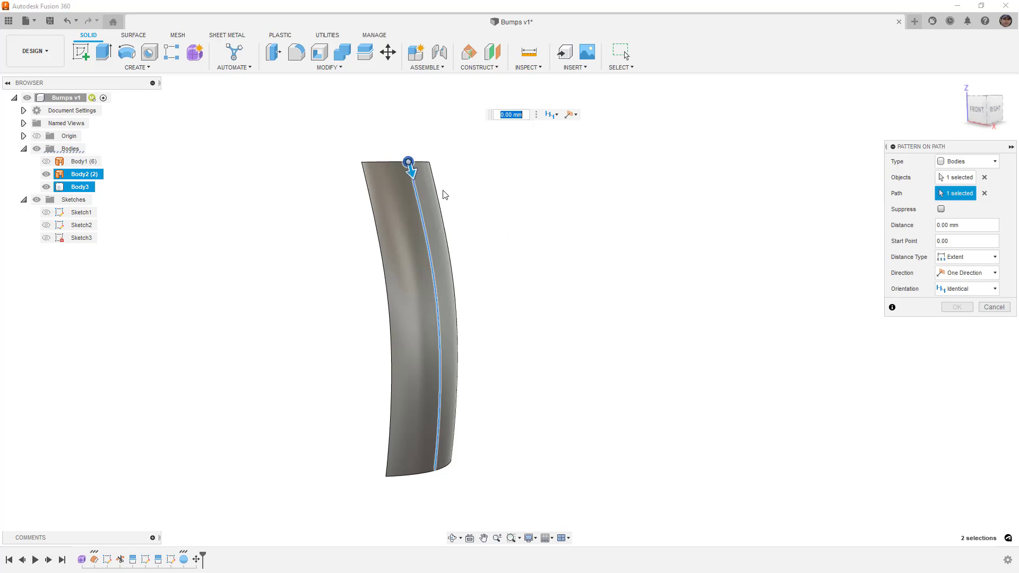
{"action": "left_click_drag", "start_coordinate": [412, 170], "coordinate": [451, 475]}
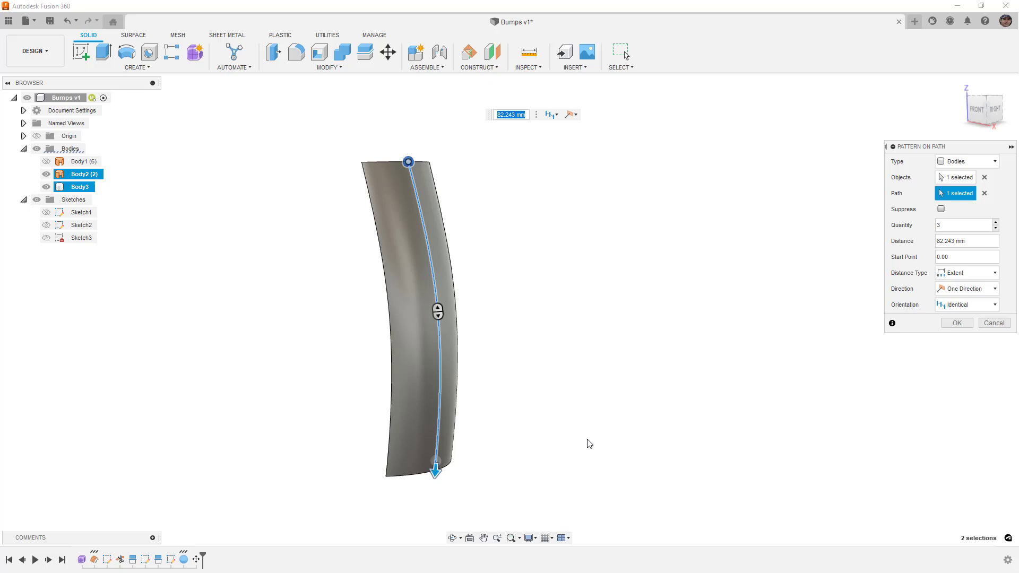
{"action": "mouse_move", "coordinate": [434, 474]}
{"action": "left_mouse_down"}
{"action": "mouse_move", "coordinate": [432, 509]}
{"action": "mouse_move", "coordinate": [436, 488]}
{"action": "left_mouse_up"}
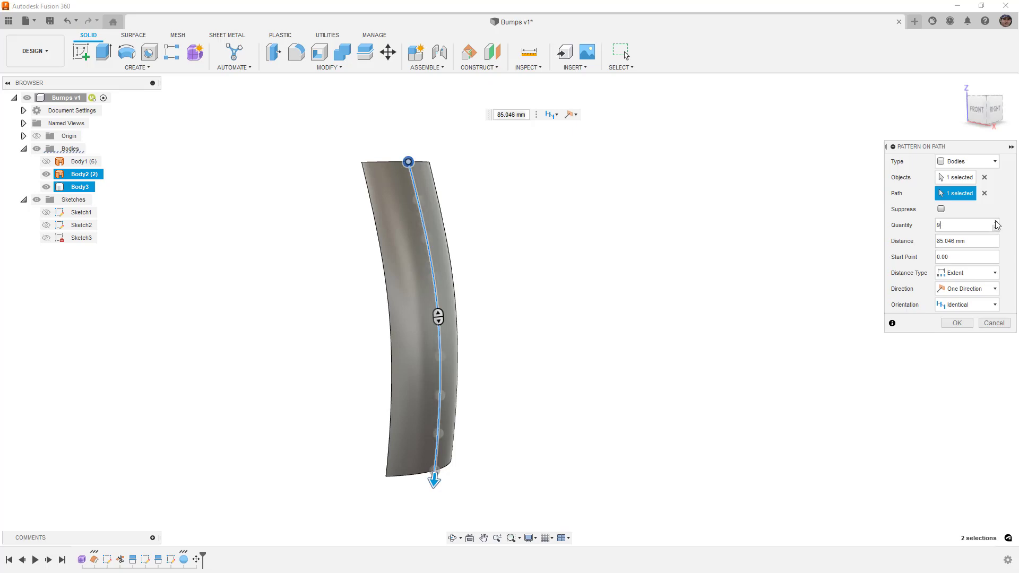
{"action": "left_click", "coordinate": [996, 222]}
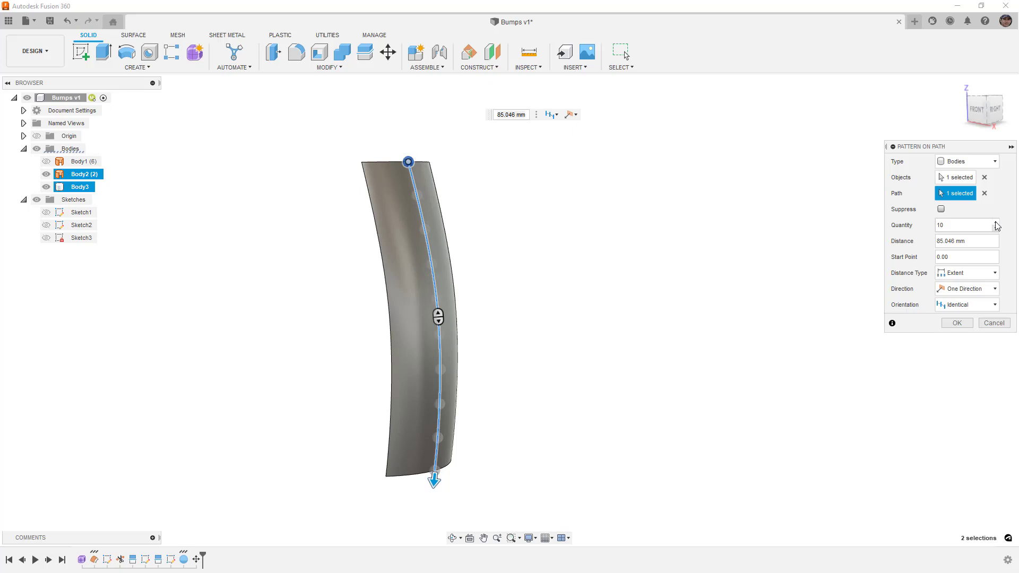
{"action": "left_click", "coordinate": [957, 323]}
{"action": "mouse_move", "coordinate": [661, 264]}
{"action": "middle_mouse_down", "text": "shift"}
{"action": "mouse_move", "coordinate": [614, 266]}
{"action": "mouse_move", "coordinate": [666, 264]}
{"action": "middle_mouse_up", "text": "shift"}
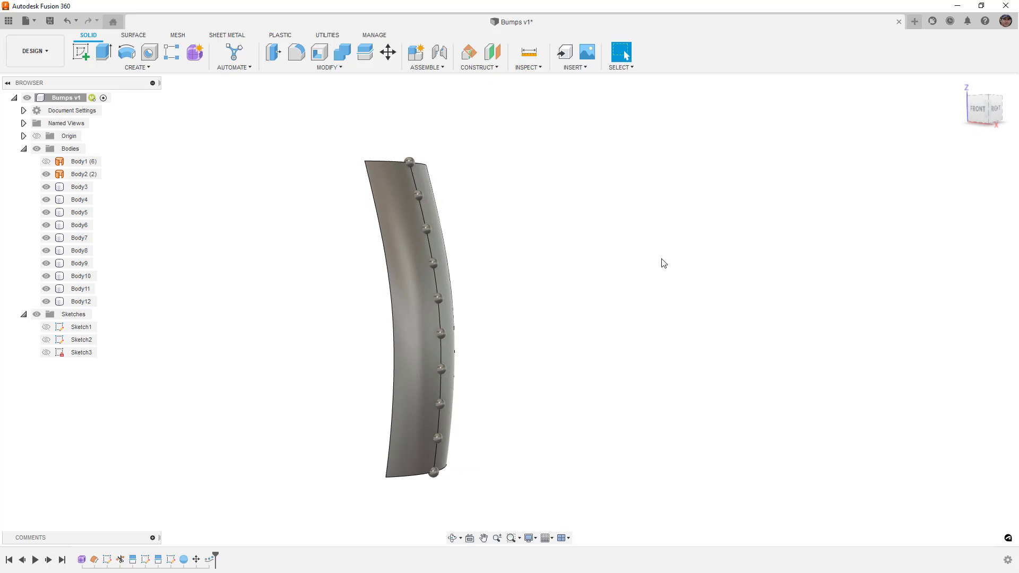
Start a Pattern on Path with all ten spheres of the seam column selected.
{"action": "left_click", "coordinate": [417, 195]}
{"action": "left_click", "coordinate": [361, 196]}
{"action": "left_click", "coordinate": [137, 67]}
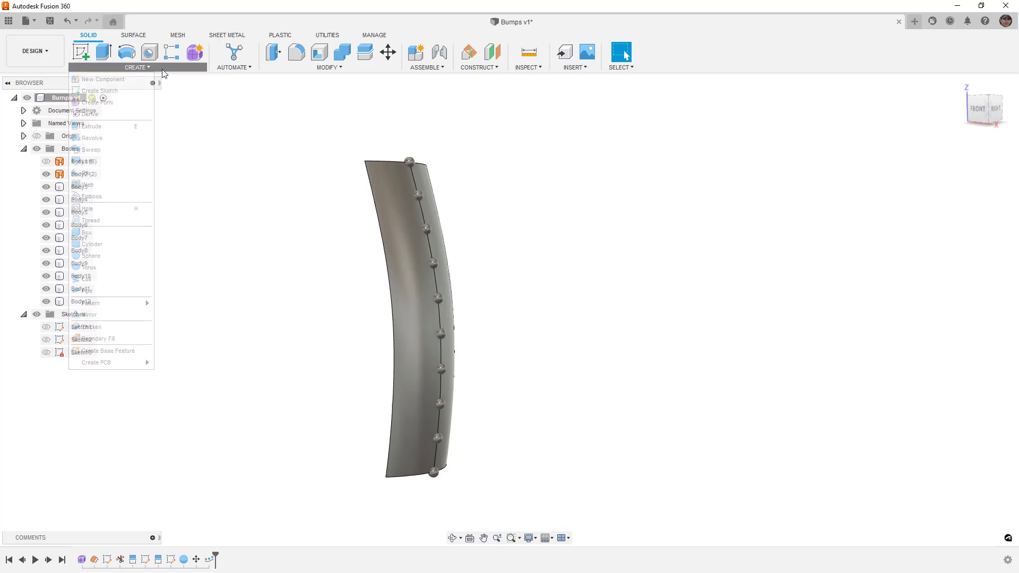
{"action": "mouse_move", "coordinate": [125, 303]}
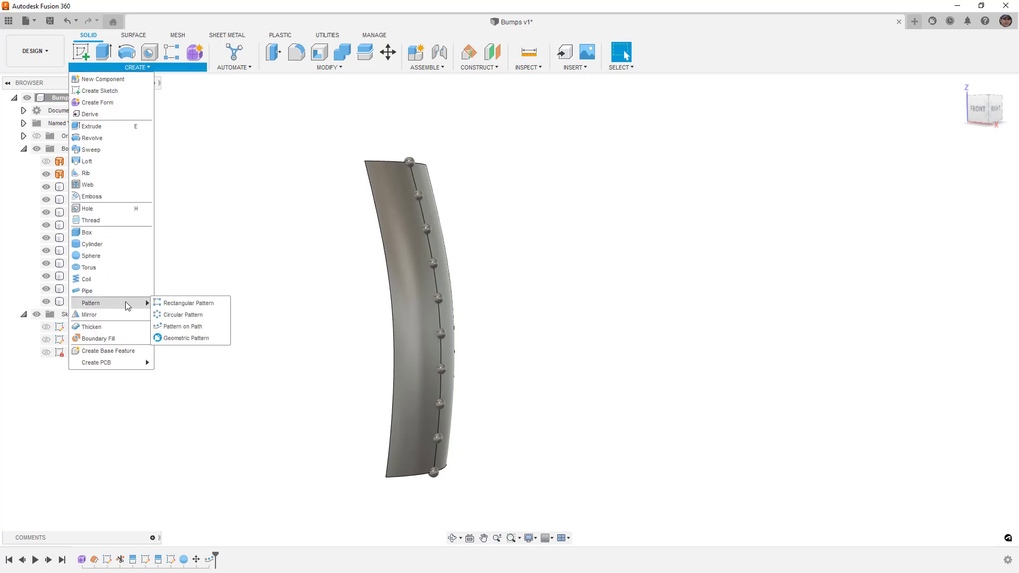
{"action": "left_click", "coordinate": [193, 327]}
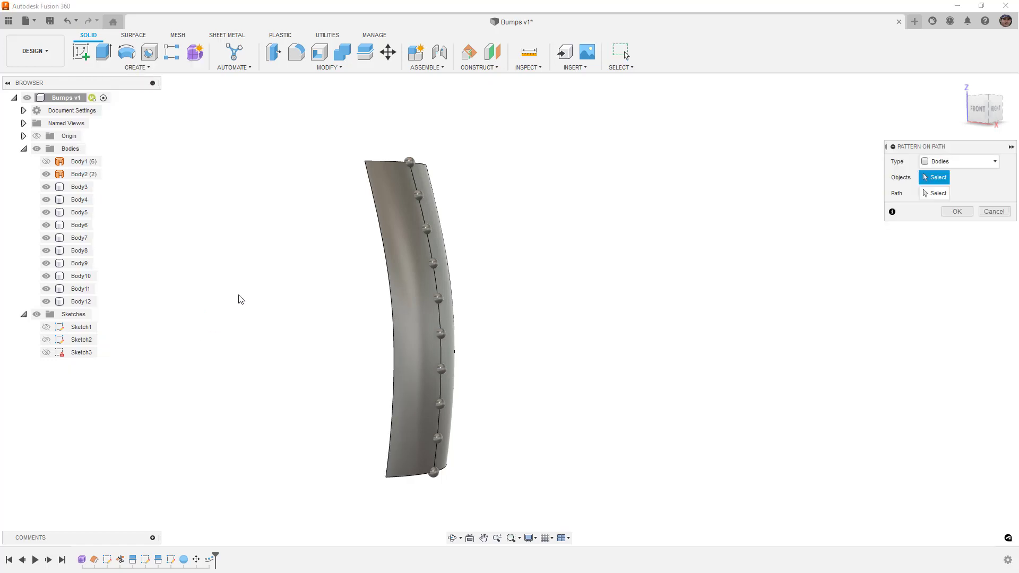
{"action": "left_click", "coordinate": [409, 157]}
{"action": "left_click", "coordinate": [418, 195]}
{"action": "left_click", "coordinate": [425, 228]}
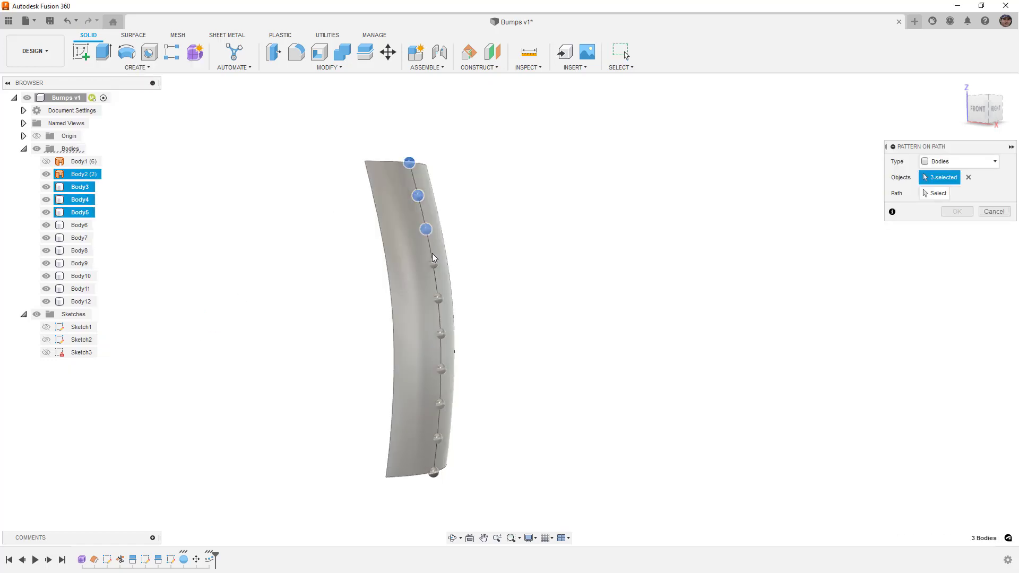
{"action": "left_click", "coordinate": [433, 264]}
{"action": "left_click", "coordinate": [438, 298]}
{"action": "left_click", "coordinate": [440, 333]}
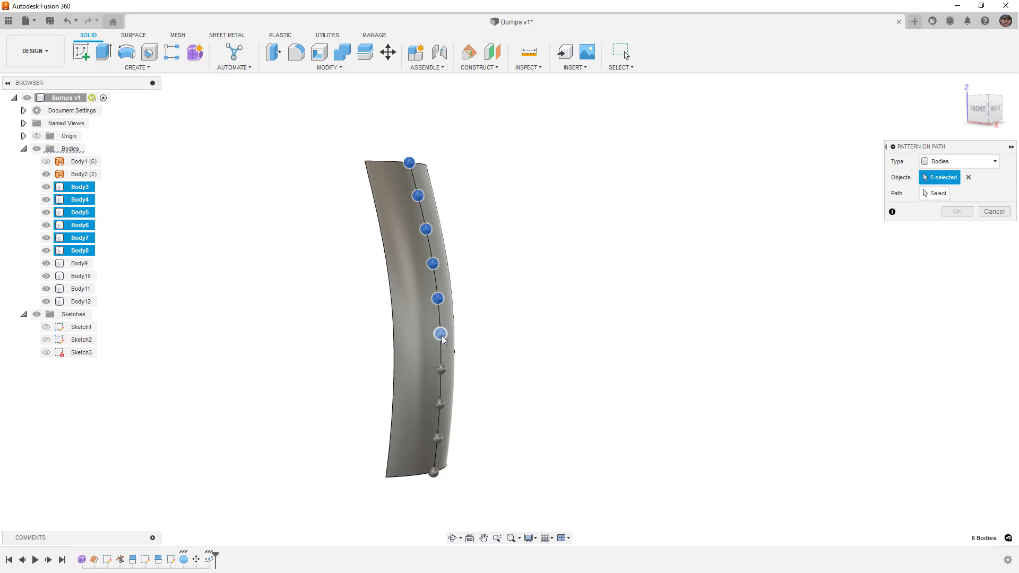
{"action": "left_click", "coordinate": [440, 369]}
{"action": "left_click", "coordinate": [439, 403]}
{"action": "left_click", "coordinate": [436, 438]}
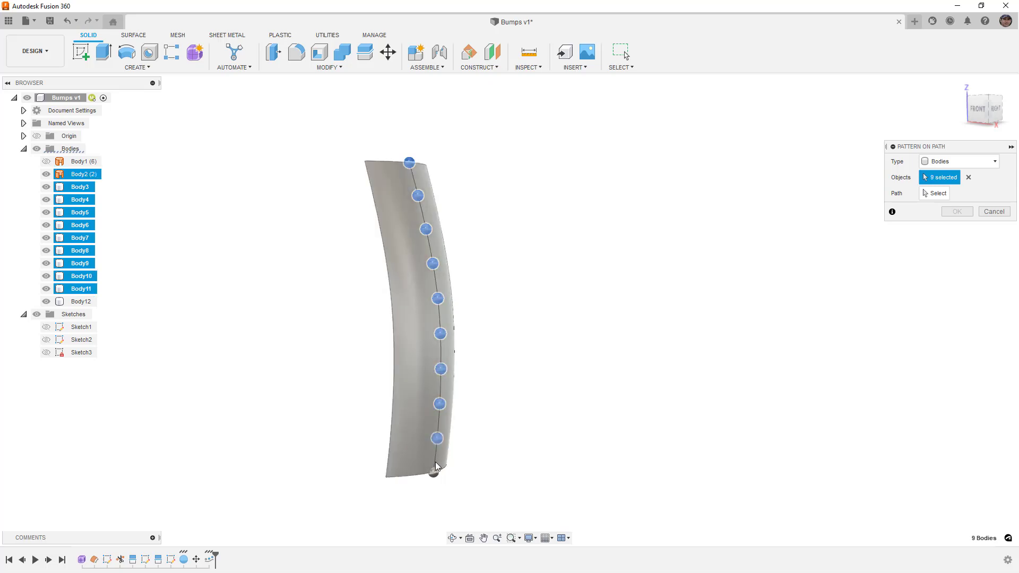
{"action": "left_click", "coordinate": [433, 472]}
Pattern them symmetrically along the strip's top edge: 5 columns over 27.372 mm.
{"action": "left_click", "coordinate": [925, 194]}
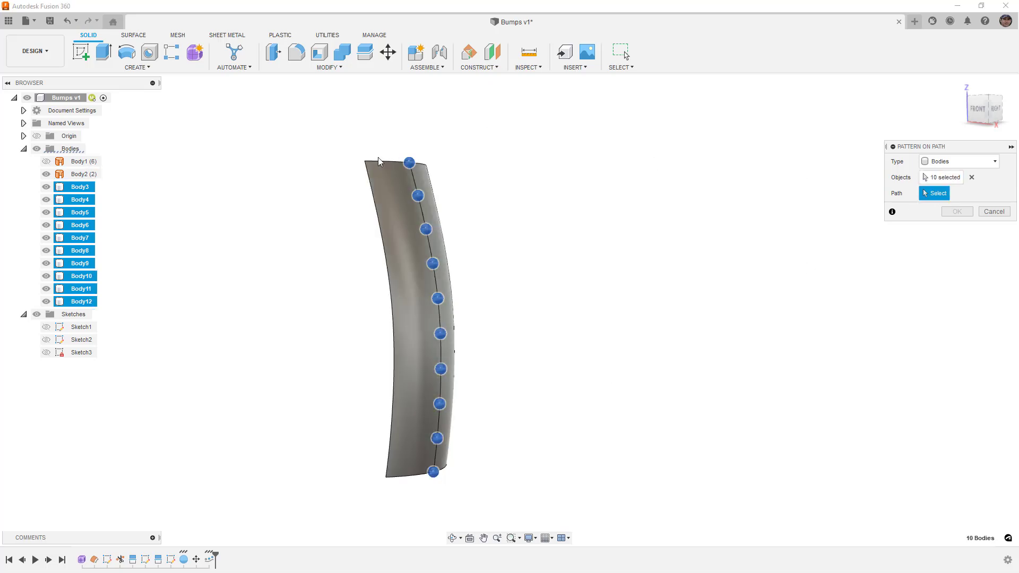
{"action": "left_click", "coordinate": [386, 161]}
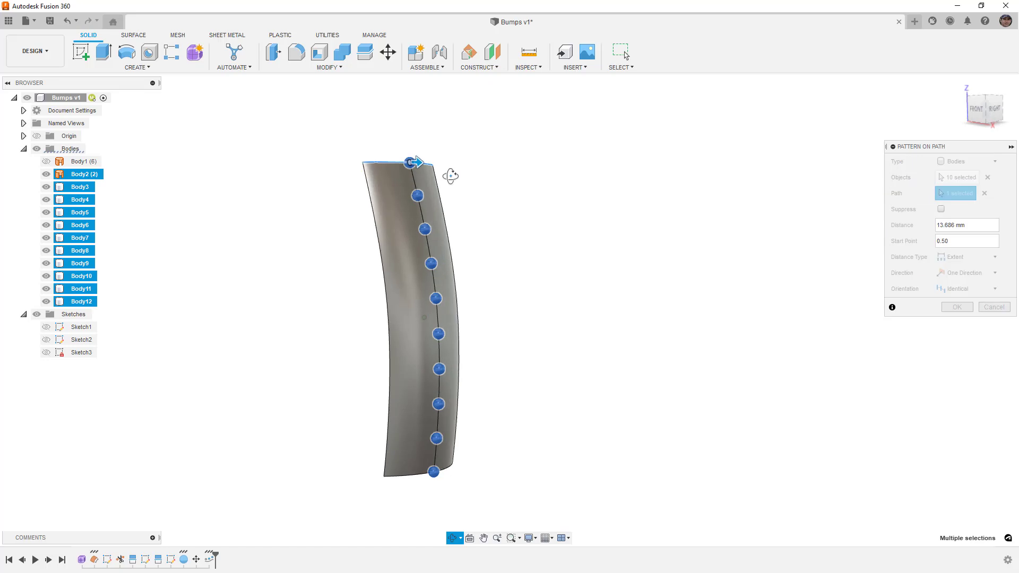
{"action": "middle_click_drag", "start_coordinate": [450, 175], "coordinate": [436, 165], "text": "shift"}
{"action": "left_click_drag", "start_coordinate": [437, 166], "coordinate": [468, 165]}
{"action": "middle_click_drag", "start_coordinate": [509, 225], "coordinate": [496, 244], "text": "shift"}
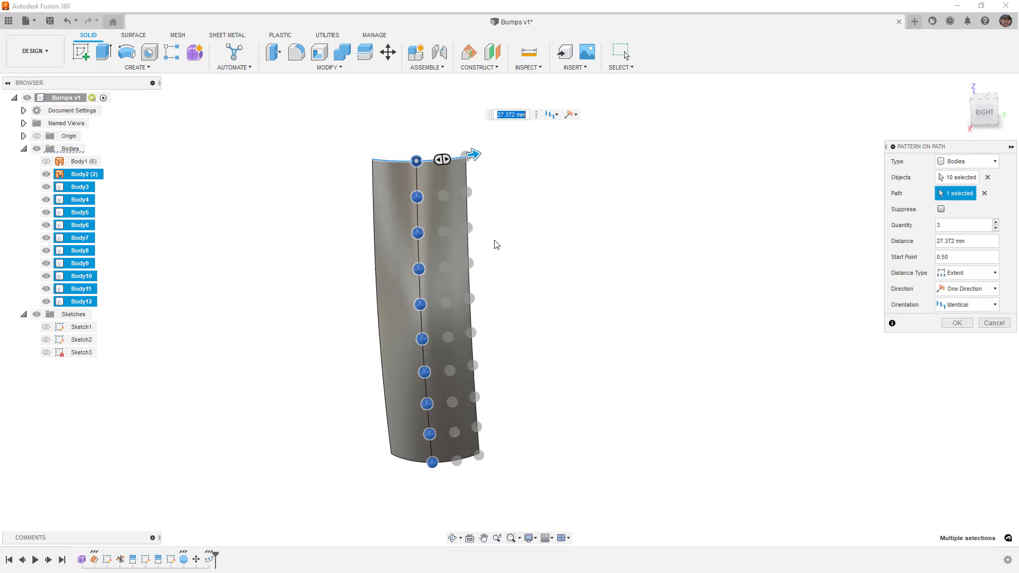
{"action": "left_click", "coordinate": [966, 288]}
{"action": "left_click", "coordinate": [973, 314]}
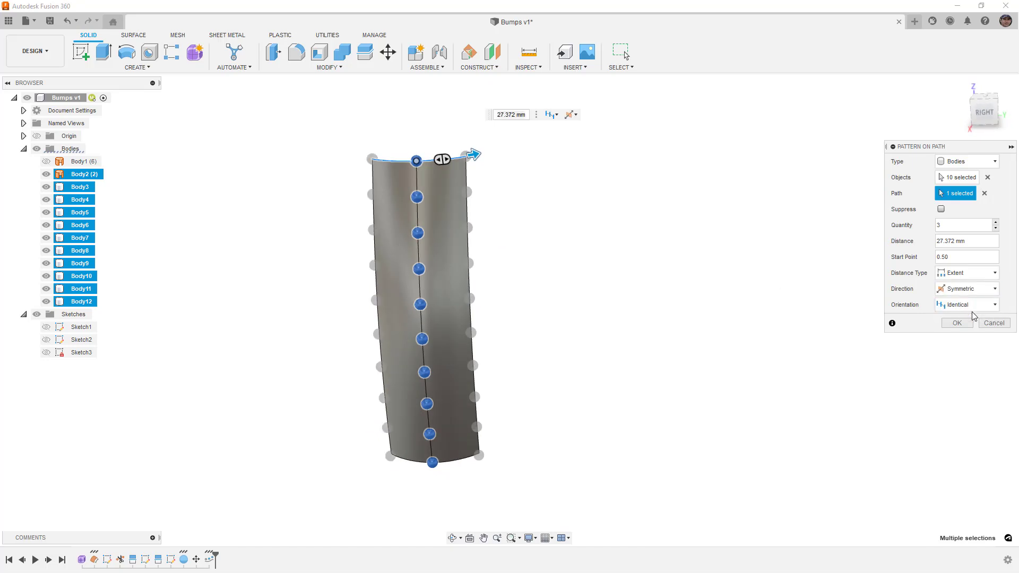
{"action": "left_click", "coordinate": [996, 223]}
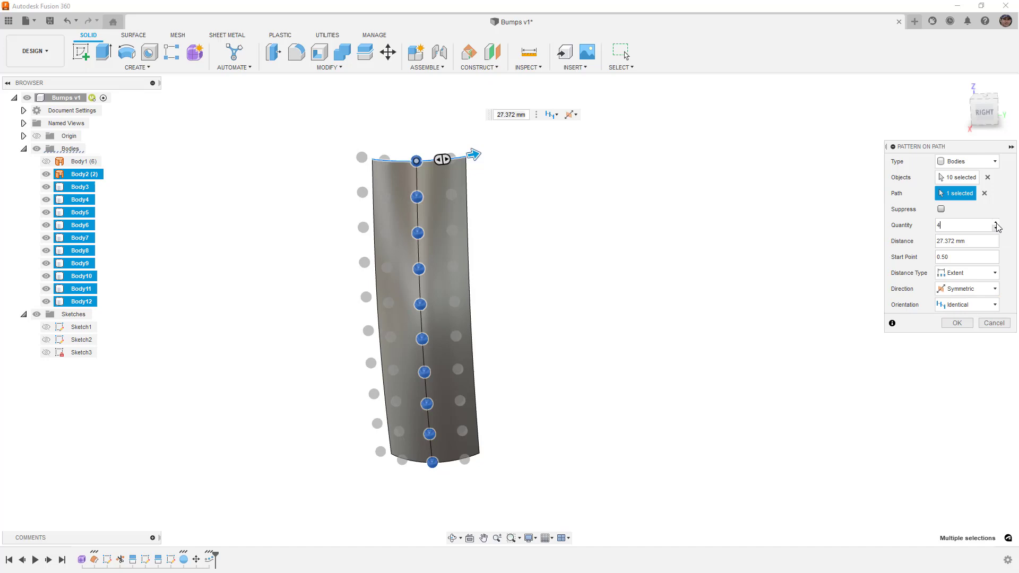
{"action": "left_click", "coordinate": [996, 223]}
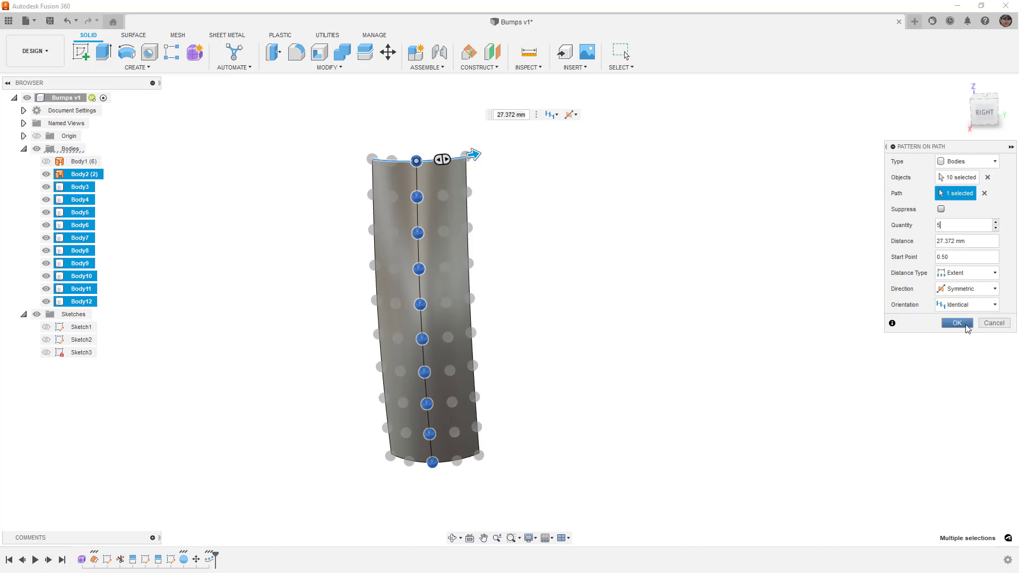
{"action": "left_click", "coordinate": [958, 323]}
{"action": "middle_click_drag", "start_coordinate": [603, 284], "coordinate": [661, 280], "text": "shift"}
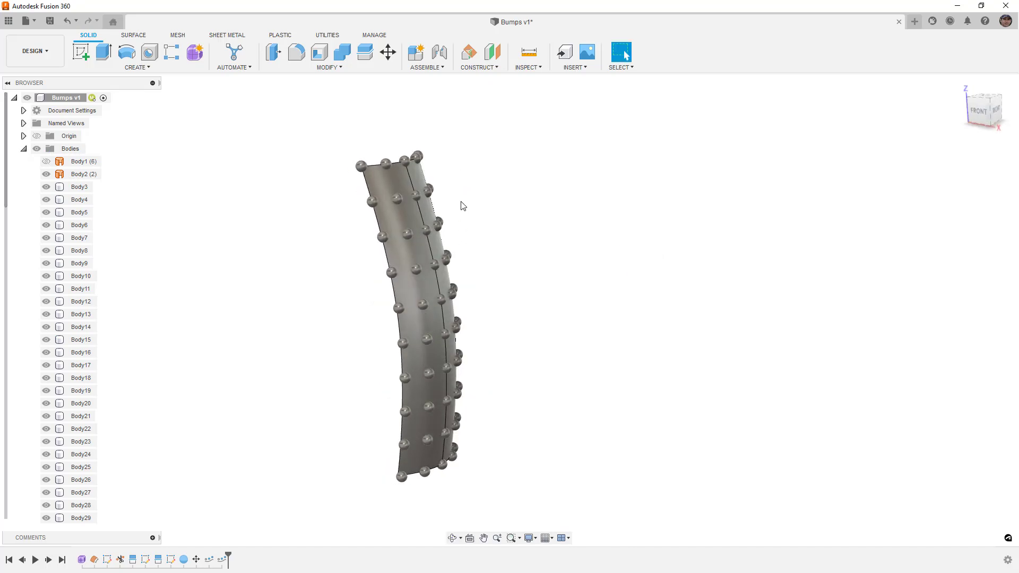
Make the main grip body, Body1, visible again.
{"action": "scroll", "coordinate": [461, 206], "scroll_direction": "up", "scroll_amount": 3}
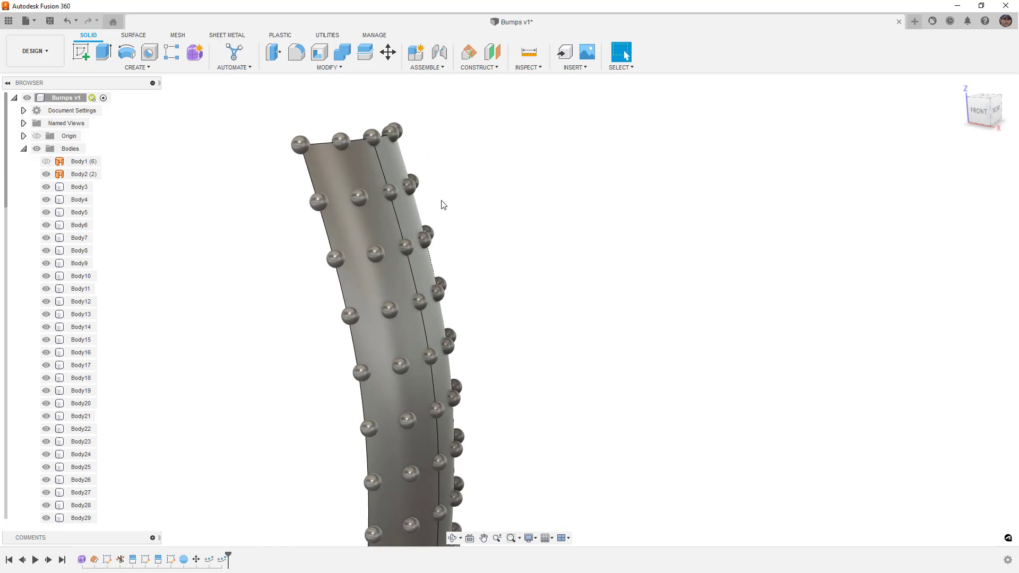
{"action": "left_click", "coordinate": [386, 168]}
{"action": "scroll", "coordinate": [384, 155], "scroll_direction": "down", "scroll_amount": 2}
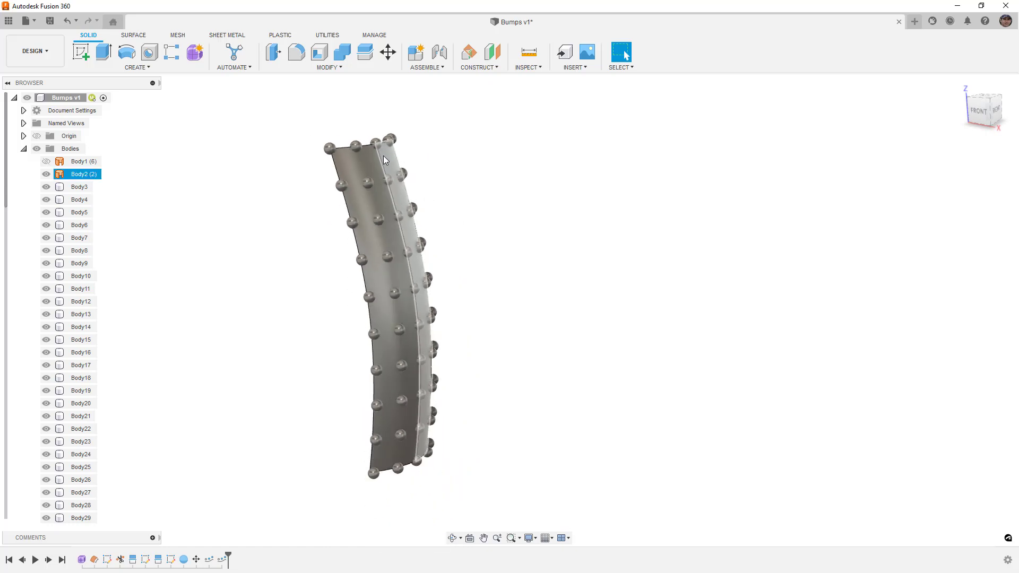
{"action": "scroll", "coordinate": [383, 156], "scroll_direction": "down", "scroll_amount": 2}
{"action": "left_click", "coordinate": [406, 175]}
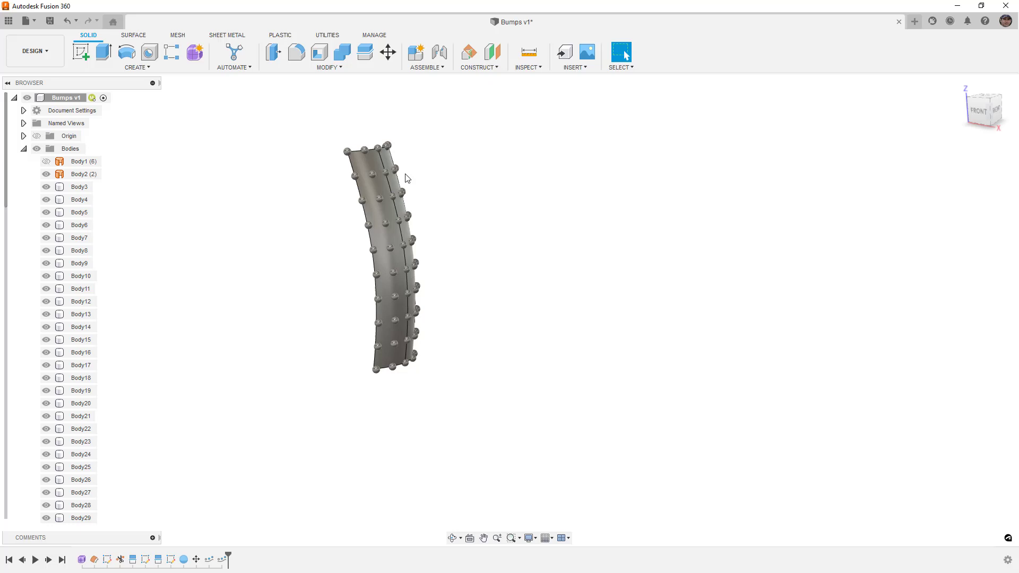
{"action": "left_click", "coordinate": [46, 162]}
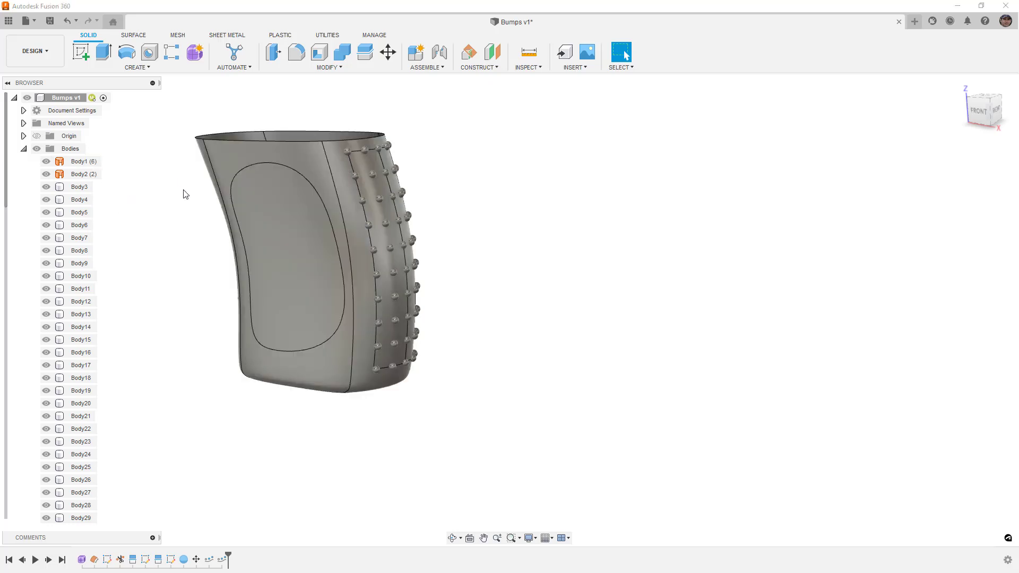
Orbit around the grip to inspect the bump grid and the front face's oval edge.
{"action": "left_click", "coordinate": [392, 187]}
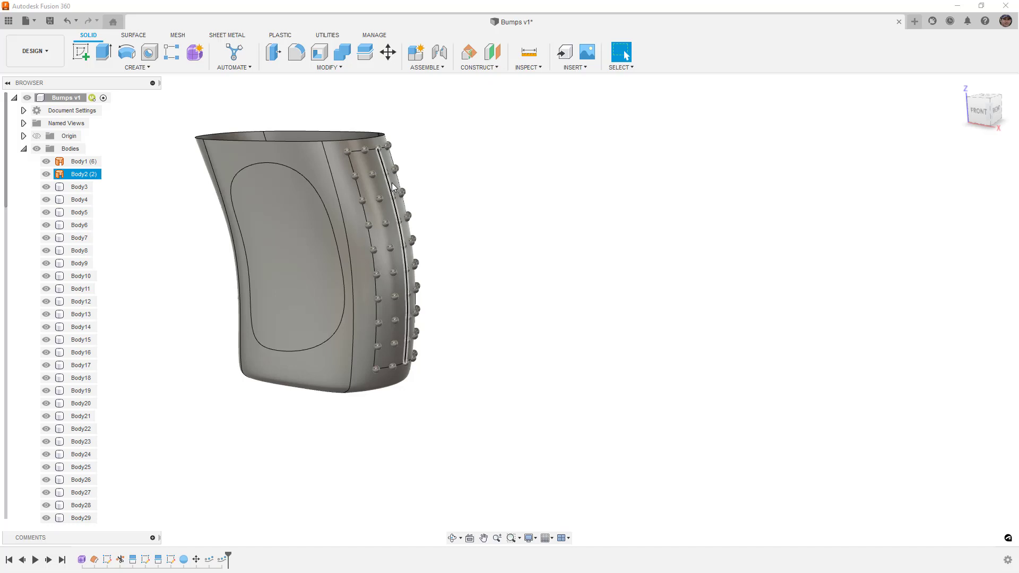
{"action": "scroll", "coordinate": [375, 179], "scroll_direction": "up", "scroll_amount": 2}
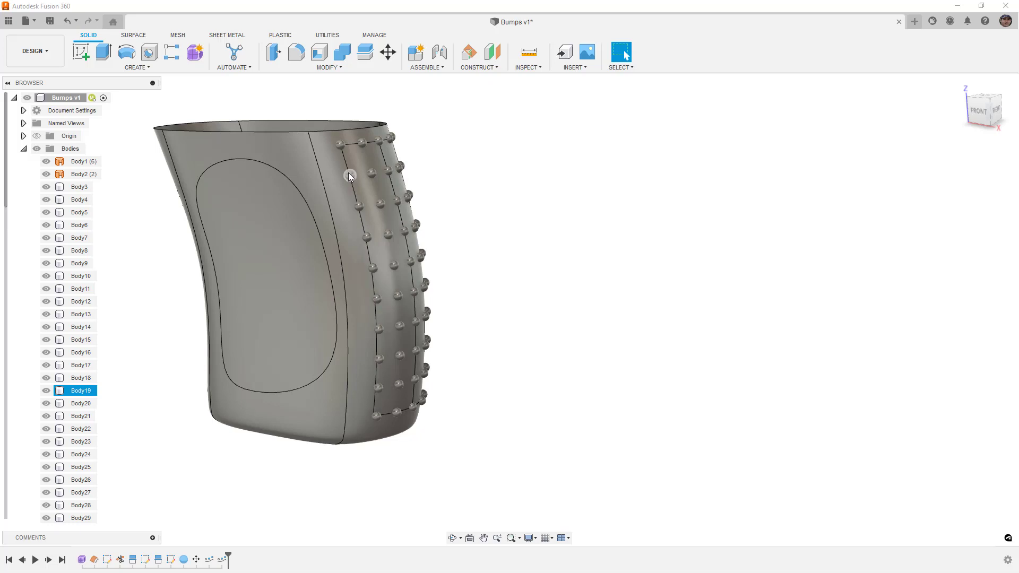
{"action": "left_click", "coordinate": [365, 171]}
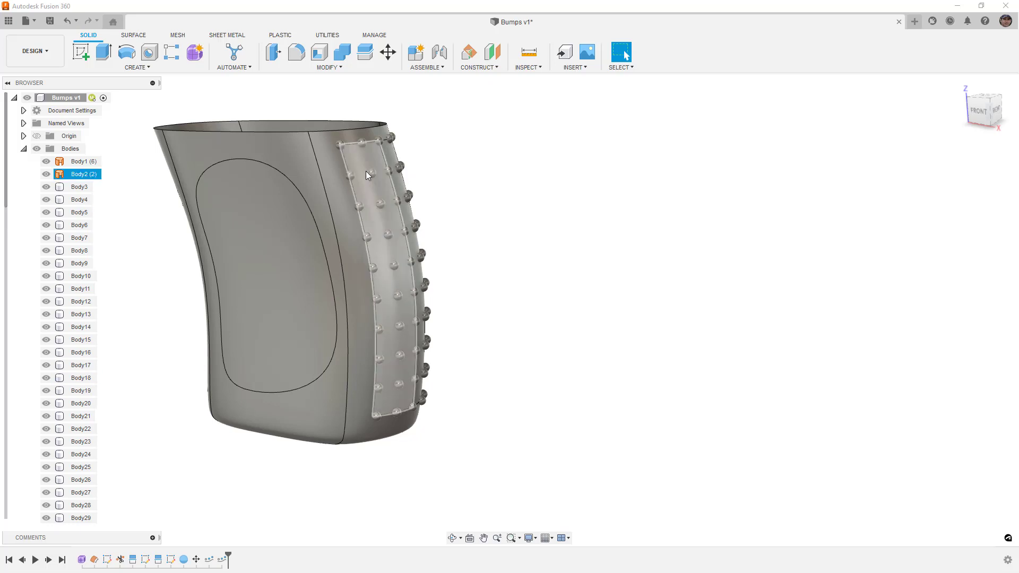
{"action": "left_click", "coordinate": [496, 269]}
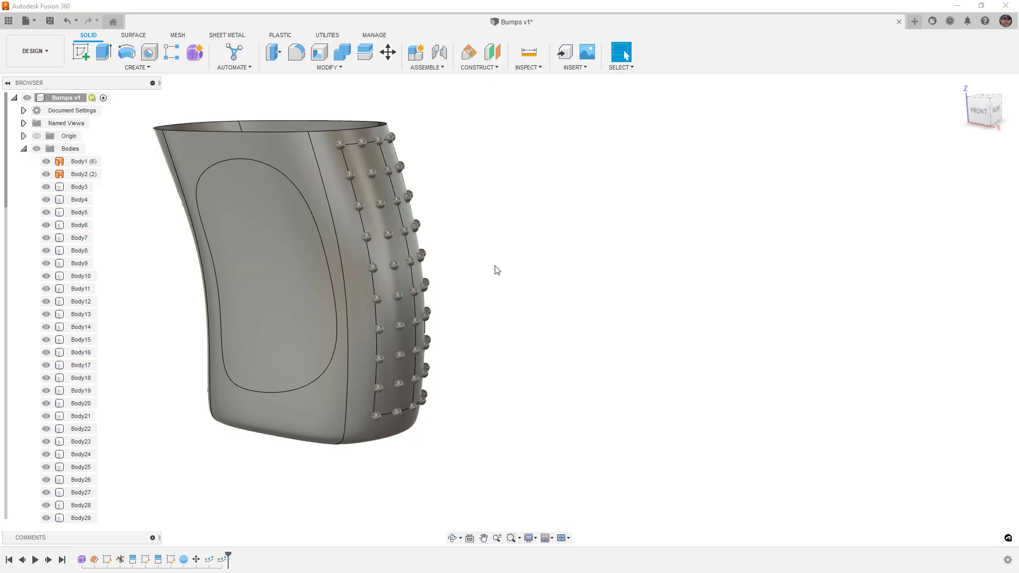
{"action": "mouse_move", "coordinate": [496, 269]}
{"action": "middle_mouse_down", "text": "shift"}
{"action": "mouse_move", "coordinate": [491, 259]}
{"action": "mouse_move", "coordinate": [471, 262]}
{"action": "mouse_move", "coordinate": [516, 268]}
{"action": "mouse_move", "coordinate": [491, 277]}
{"action": "middle_mouse_up", "text": "shift"}
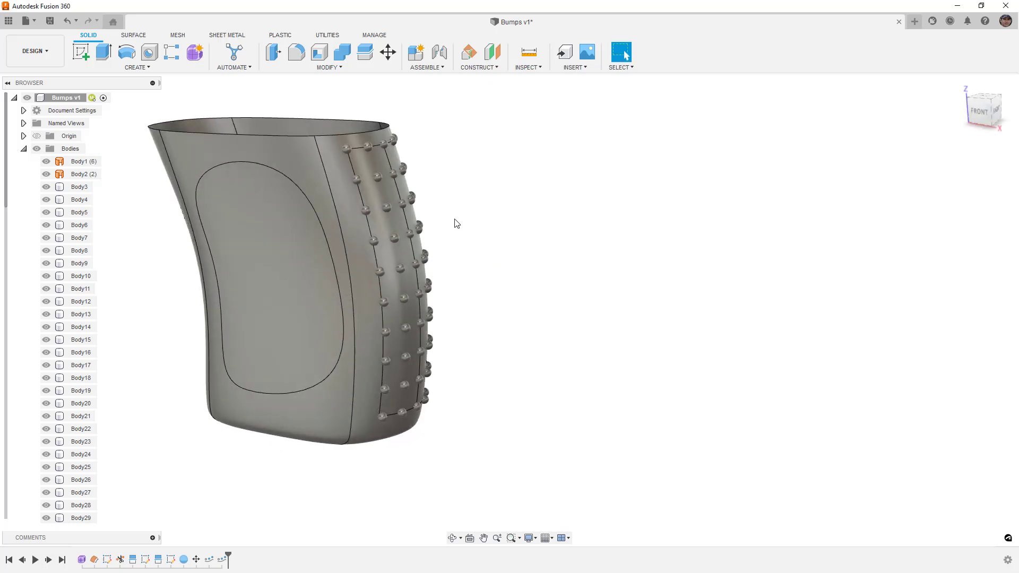
{"action": "middle_click_drag", "start_coordinate": [456, 223], "coordinate": [499, 225], "text": "shift"}
{"action": "left_click", "coordinate": [356, 176]}
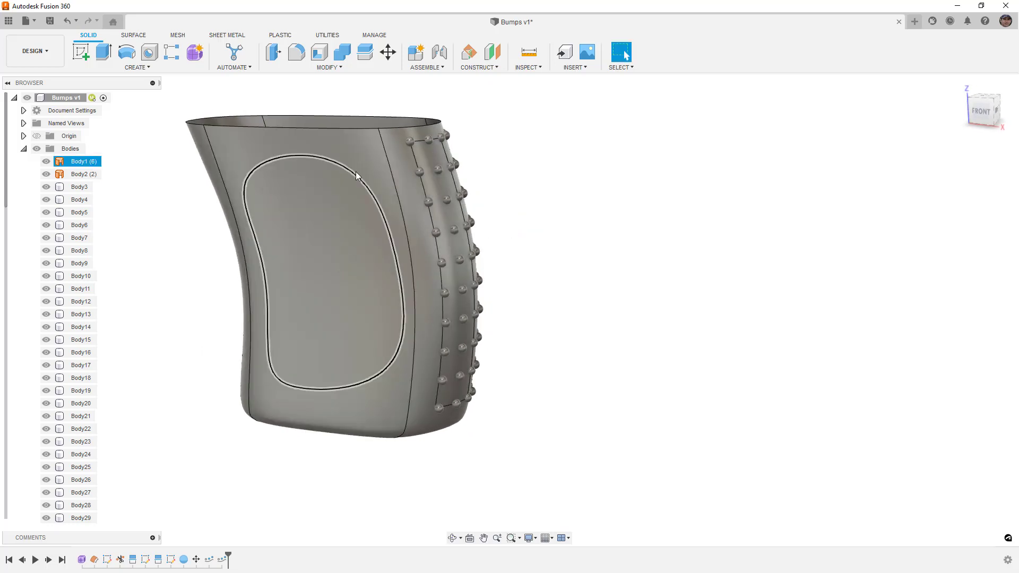
{"action": "left_click", "coordinate": [354, 177]}
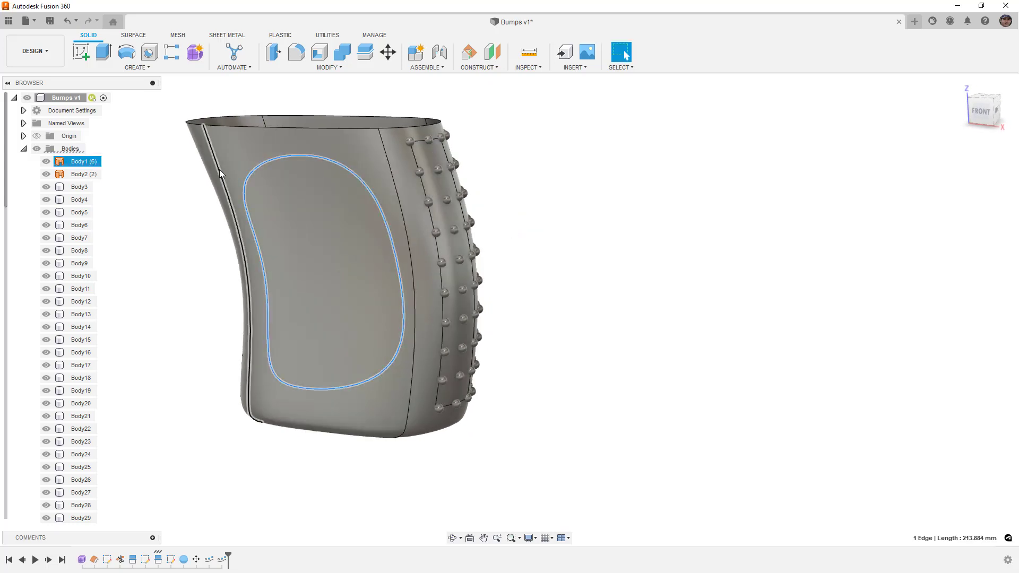
{"action": "left_click", "coordinate": [177, 137]}
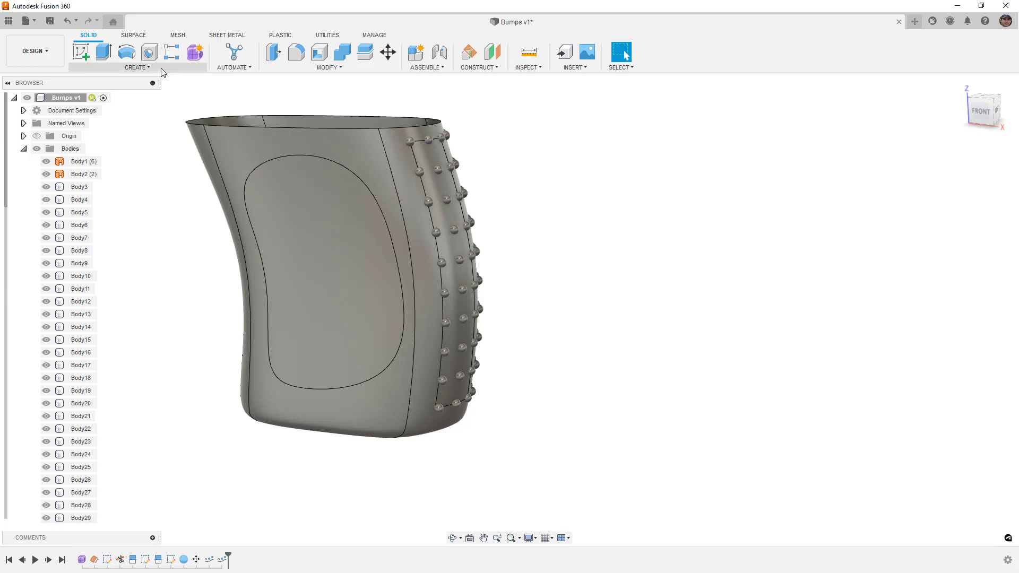
Create a 3.00 mm sphere as a new body centred at the origin.
{"action": "left_click", "coordinate": [143, 67]}
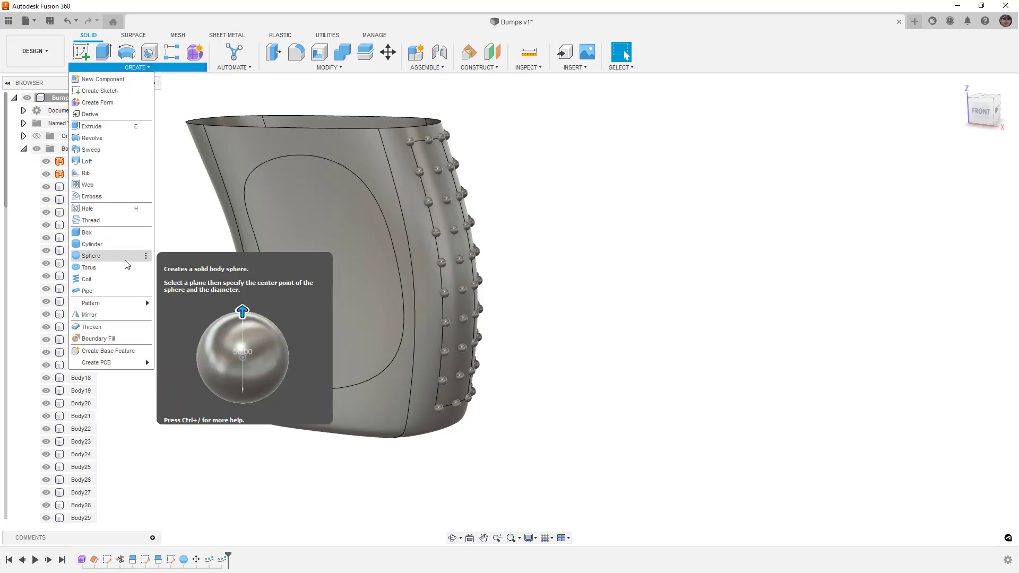
{"action": "left_click", "coordinate": [91, 255]}
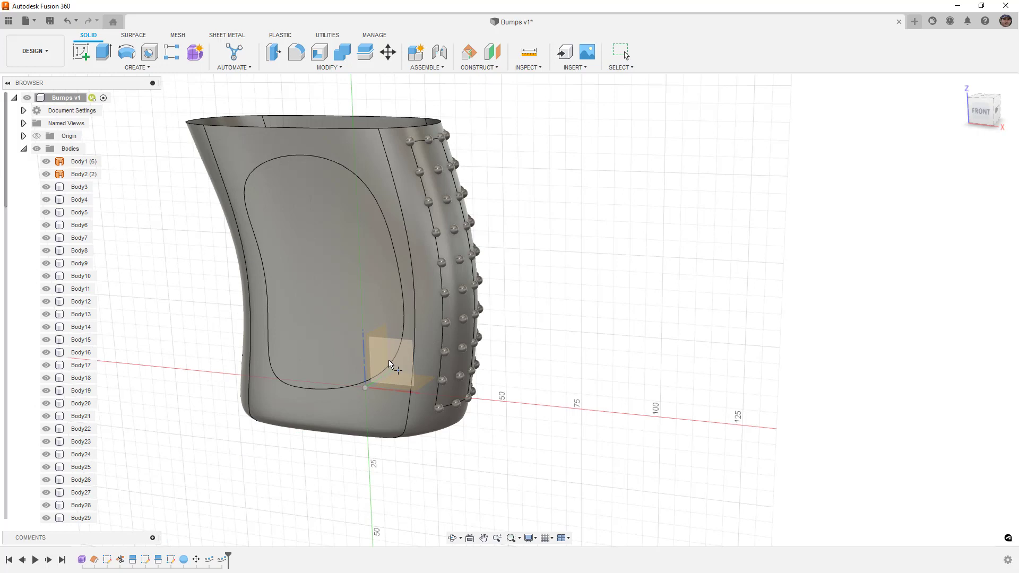
{"action": "left_click", "coordinate": [366, 389]}
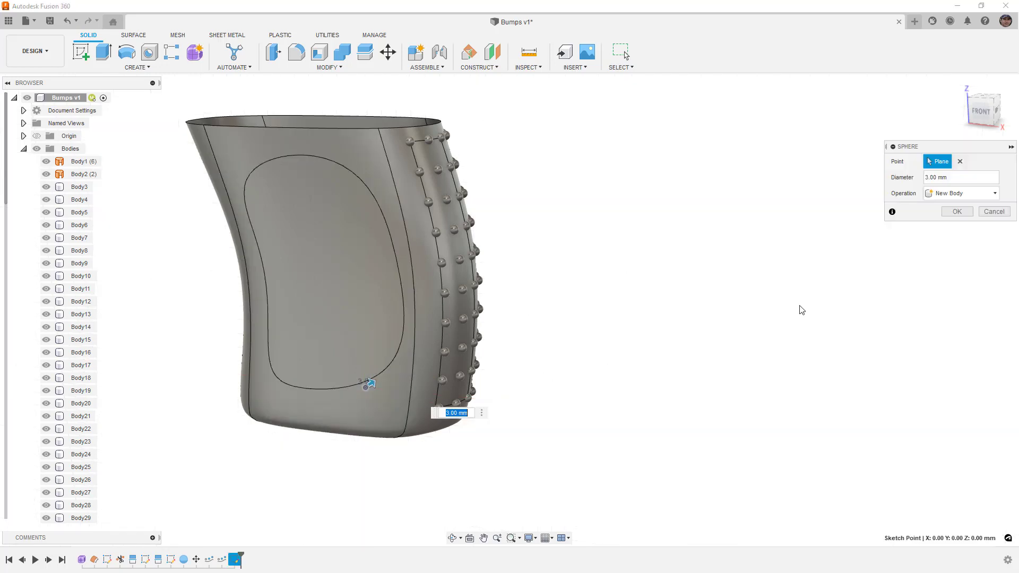
{"action": "left_click", "coordinate": [955, 211]}
{"action": "middle_click_drag", "start_coordinate": [691, 291], "coordinate": [637, 364], "text": "shift"}
Move the 3 mm sphere from its centre to the front face's top edge near the left corner.
{"action": "key", "text": "m"}
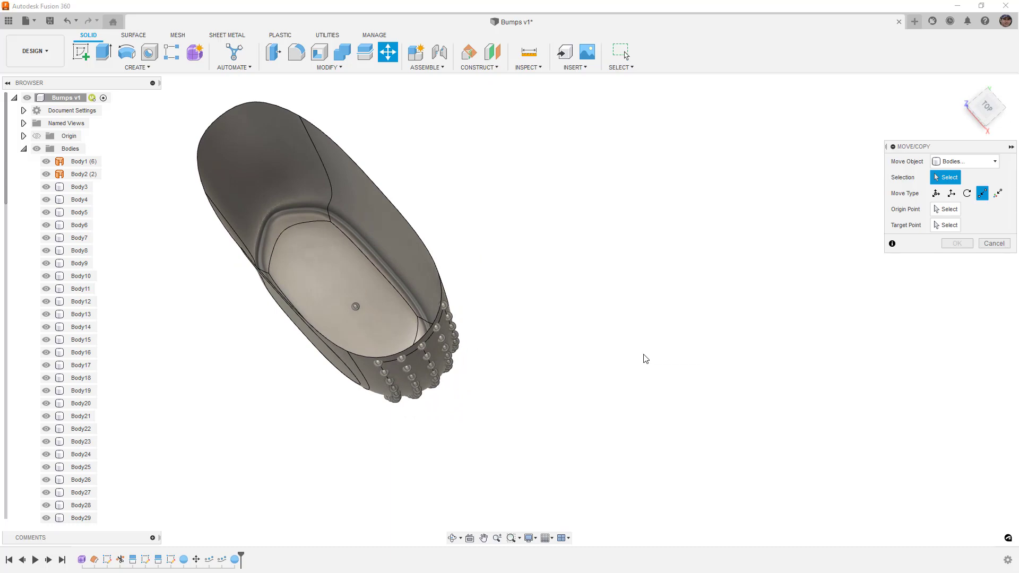
{"action": "left_click", "coordinate": [357, 305]}
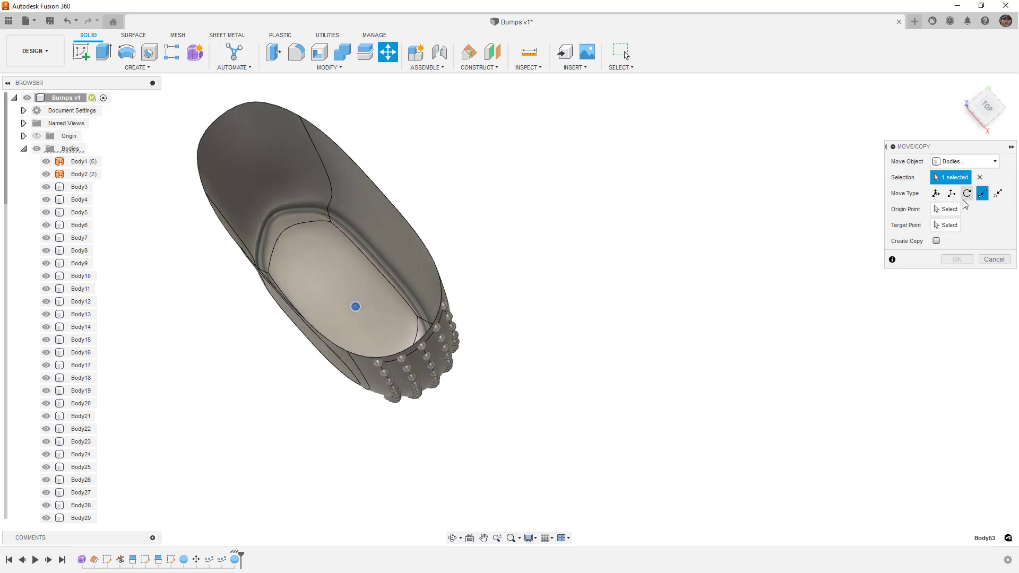
{"action": "left_click", "coordinate": [956, 210]}
{"action": "left_click", "coordinate": [357, 308]}
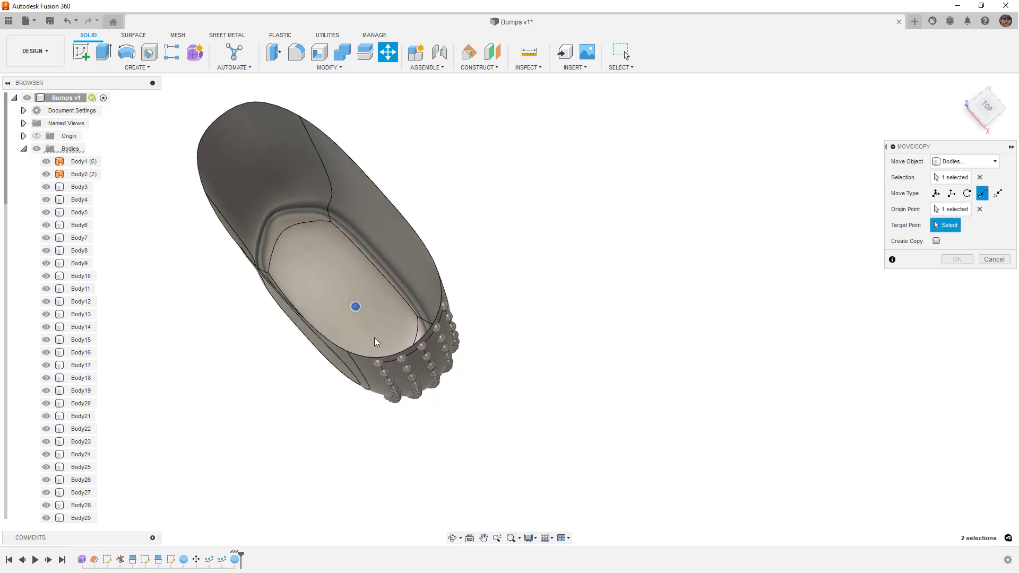
{"action": "middle_click_drag", "start_coordinate": [374, 337], "coordinate": [393, 301], "text": "shift"}
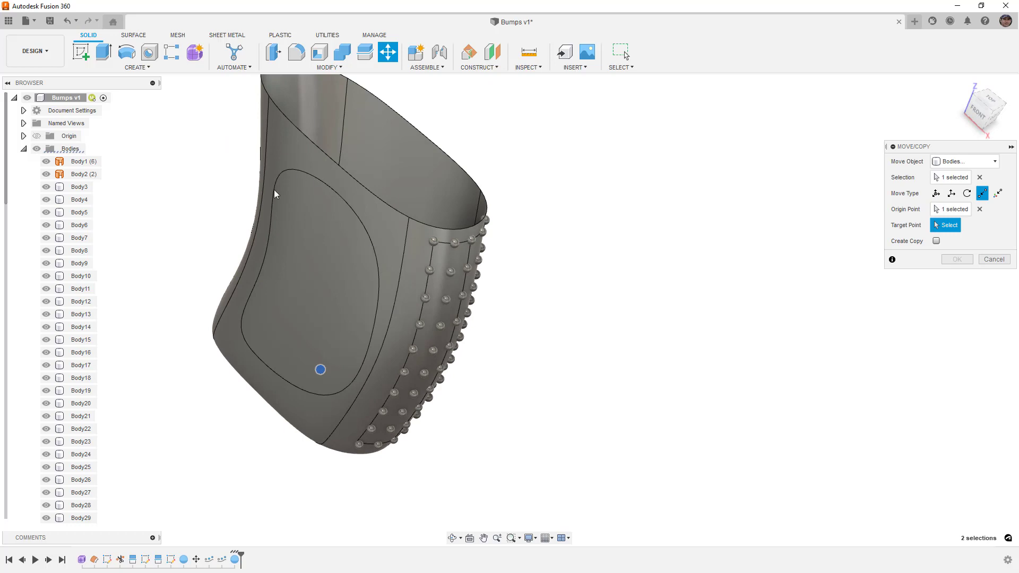
{"action": "middle_click_drag", "start_coordinate": [278, 193], "coordinate": [265, 280], "text": "shift"}
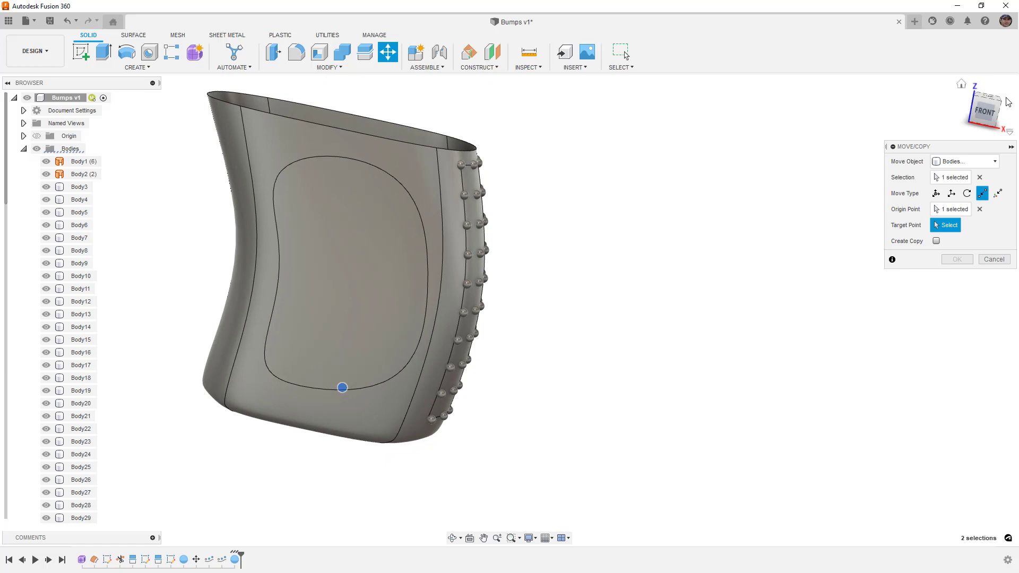
{"action": "left_click", "coordinate": [983, 116]}
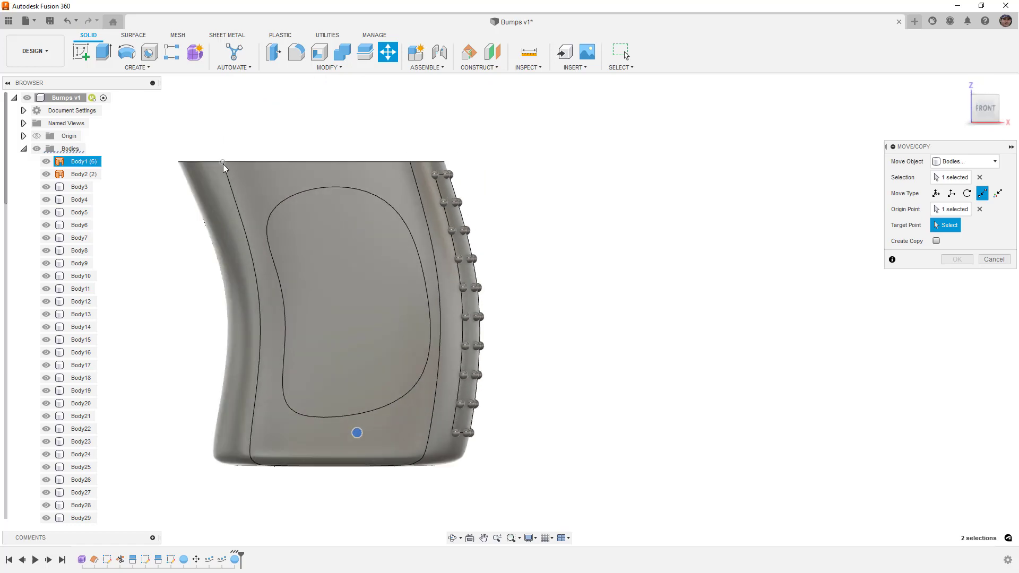
{"action": "left_click", "coordinate": [225, 164]}
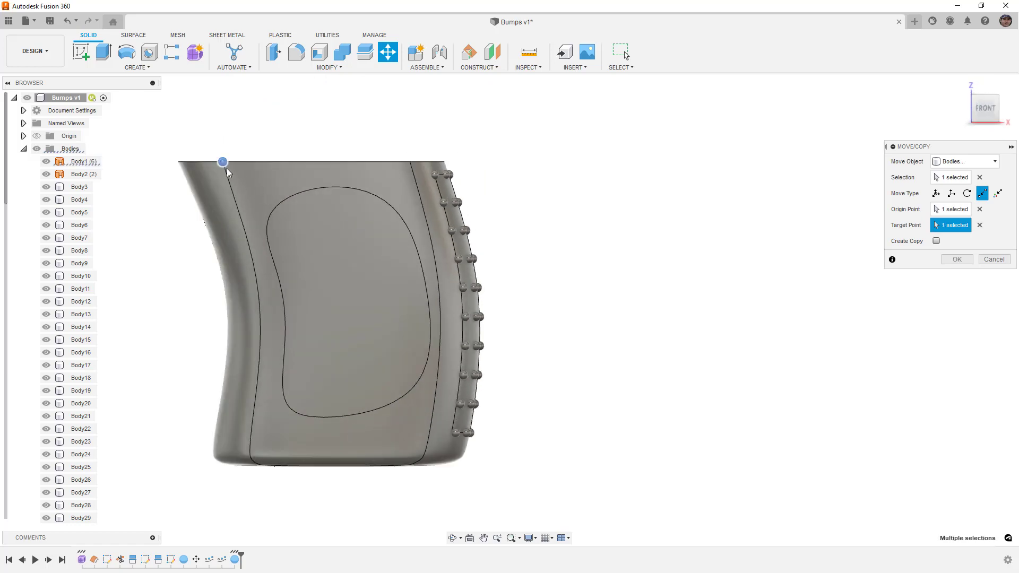
{"action": "left_click", "coordinate": [956, 260]}
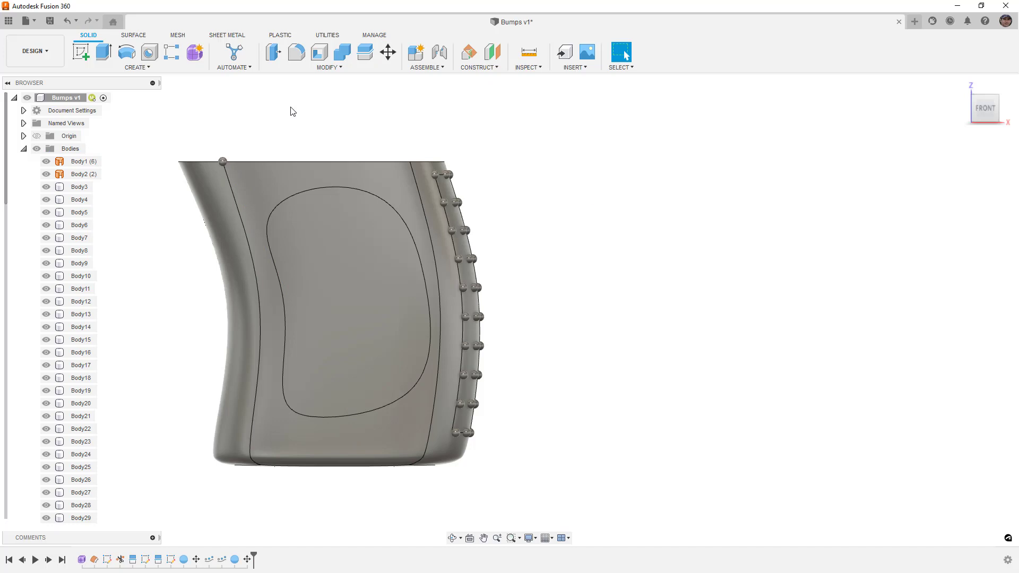
Free-move the sphere down onto the top of the front face's oval curve.
{"action": "key", "text": "m"}
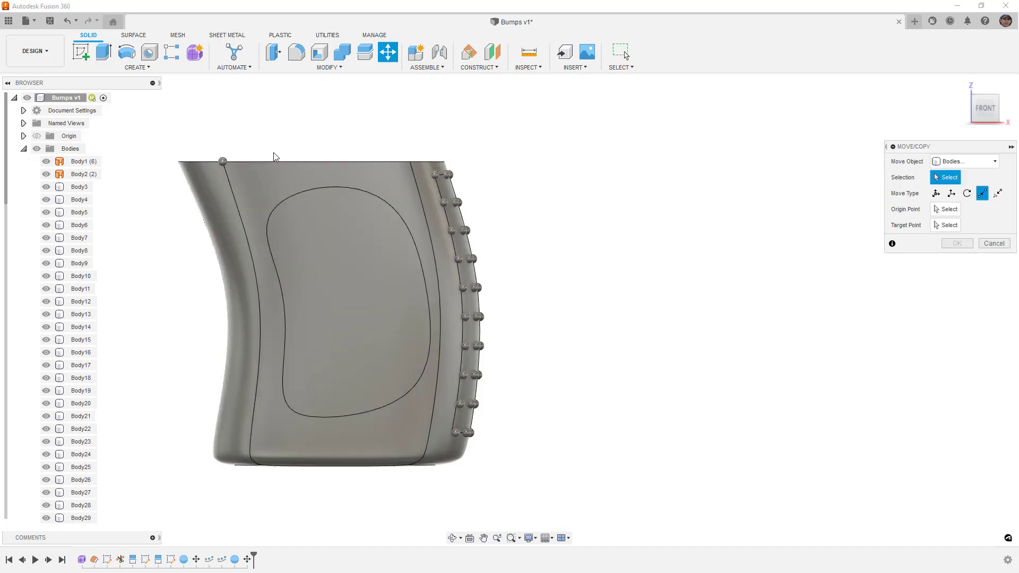
{"action": "left_click", "coordinate": [223, 162]}
{"action": "left_click", "coordinate": [935, 193]}
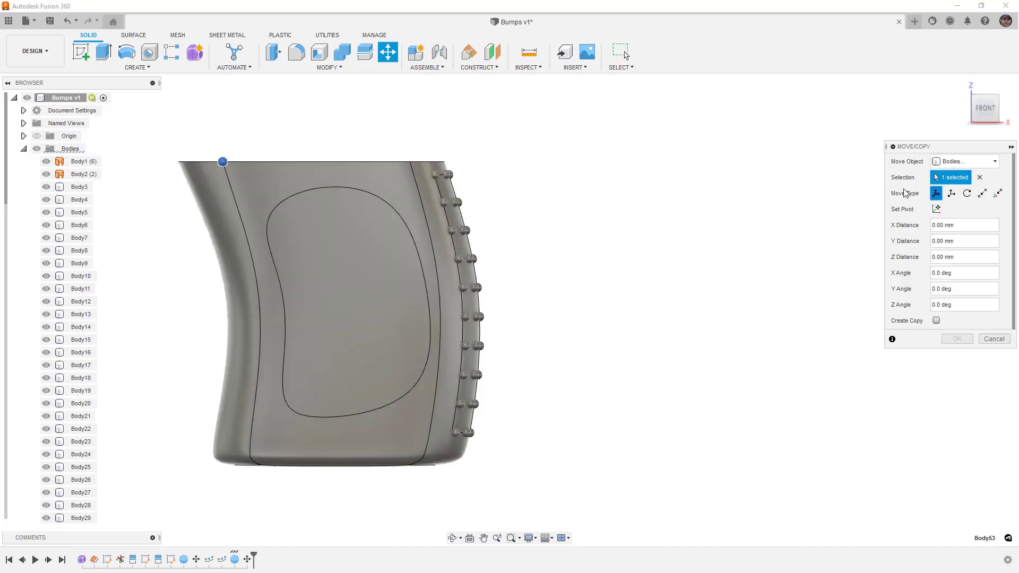
{"action": "scroll", "coordinate": [223, 154], "scroll_direction": "up", "scroll_amount": 5}
{"action": "left_click_drag", "start_coordinate": [220, 142], "coordinate": [473, 198]}
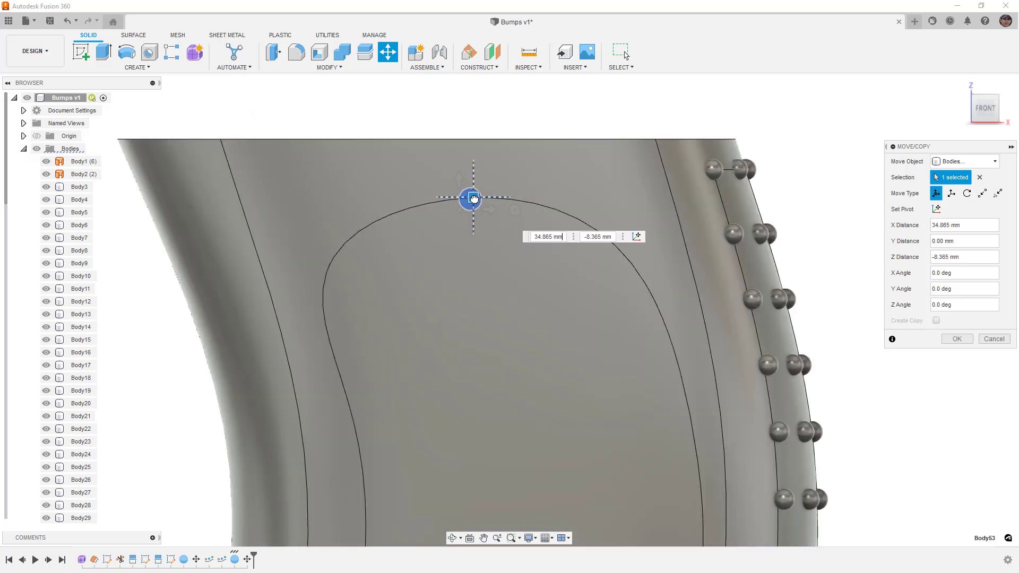
{"action": "middle_click_drag", "start_coordinate": [473, 198], "coordinate": [507, 175], "text": "shift"}
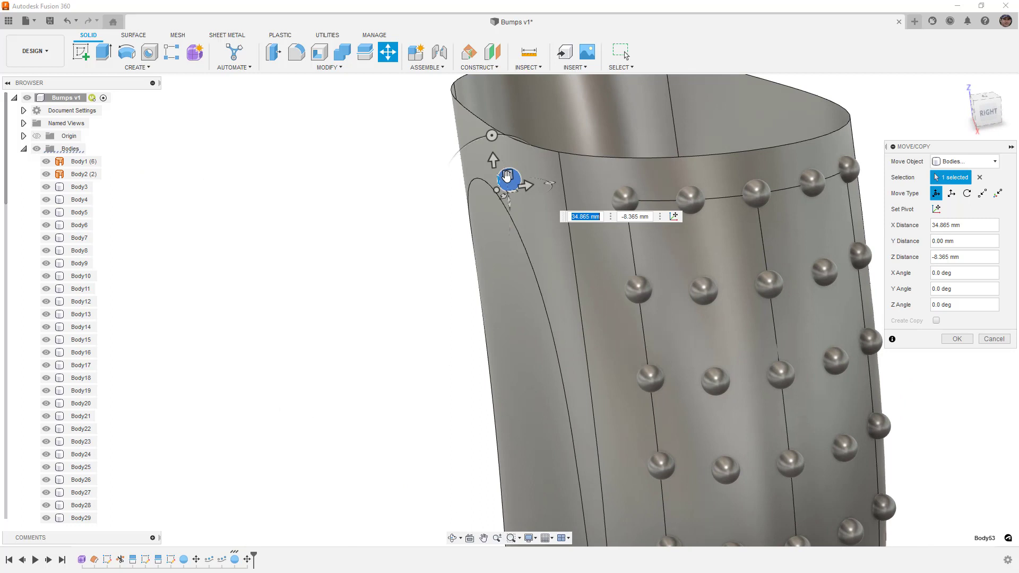
{"action": "left_click_drag", "start_coordinate": [507, 175], "coordinate": [481, 182]}
{"action": "middle_click_drag", "start_coordinate": [481, 182], "coordinate": [556, 235], "text": "shift"}
{"action": "key", "text": "Return"}
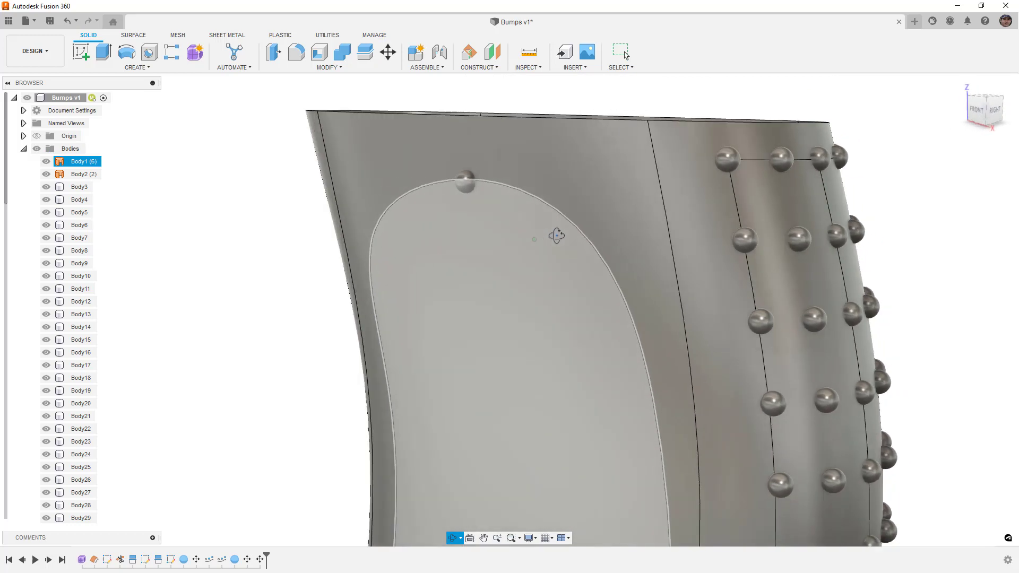
{"action": "key", "text": "Escape"}
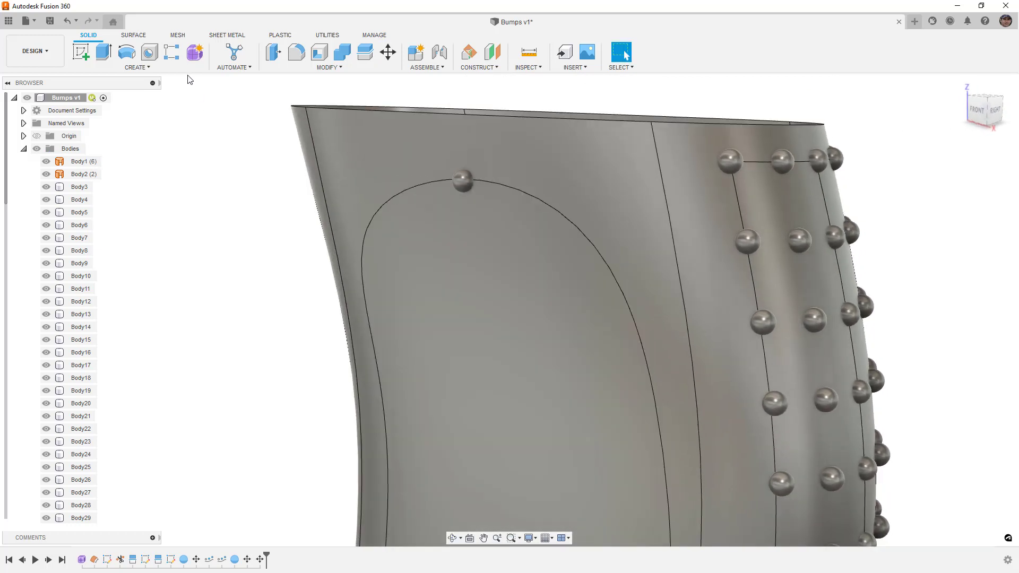
Pattern the sphere 19 times along the full oval curve on the front face.
{"action": "left_click", "coordinate": [137, 67]}
{"action": "mouse_move", "coordinate": [143, 303]}
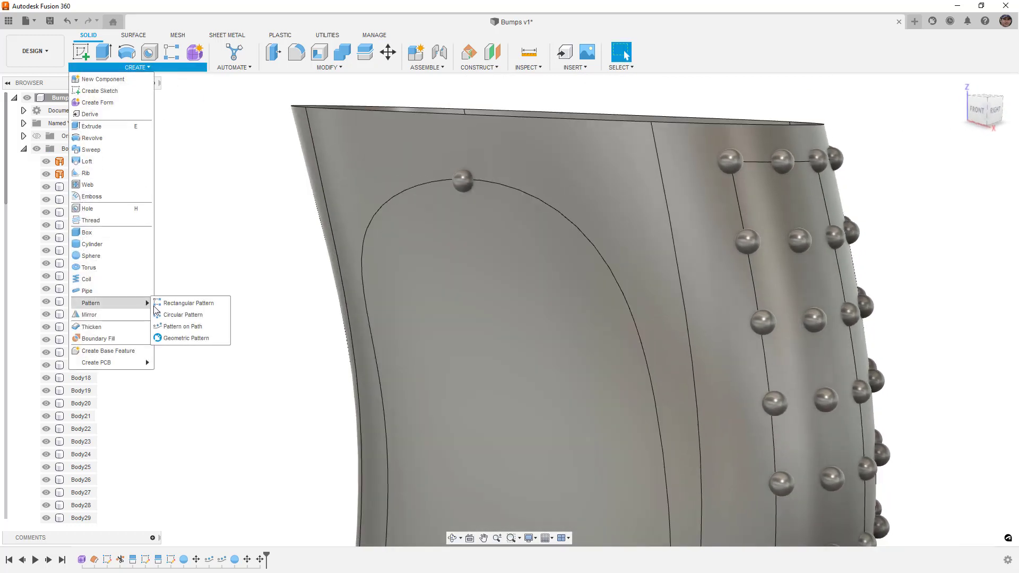
{"action": "left_click", "coordinate": [181, 326]}
{"action": "left_click", "coordinate": [465, 183]}
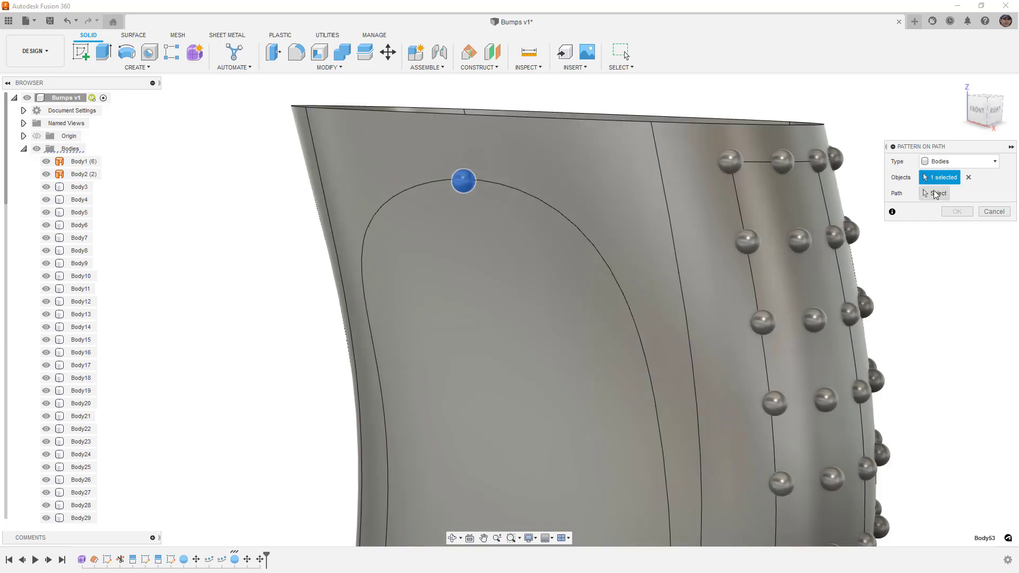
{"action": "left_click", "coordinate": [927, 192]}
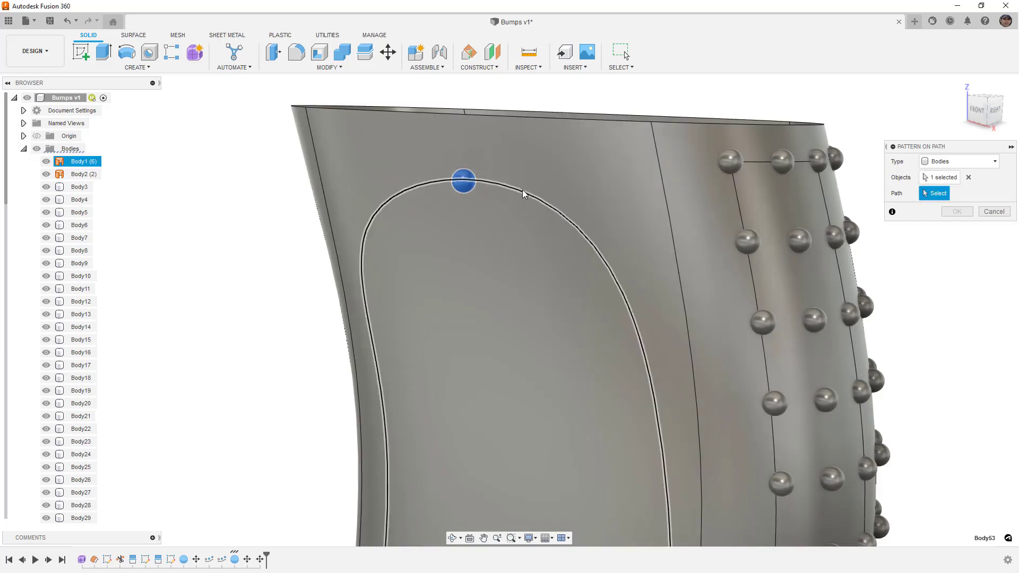
{"action": "left_click", "coordinate": [522, 189]}
{"action": "scroll", "coordinate": [511, 179], "scroll_direction": "down", "scroll_amount": 5}
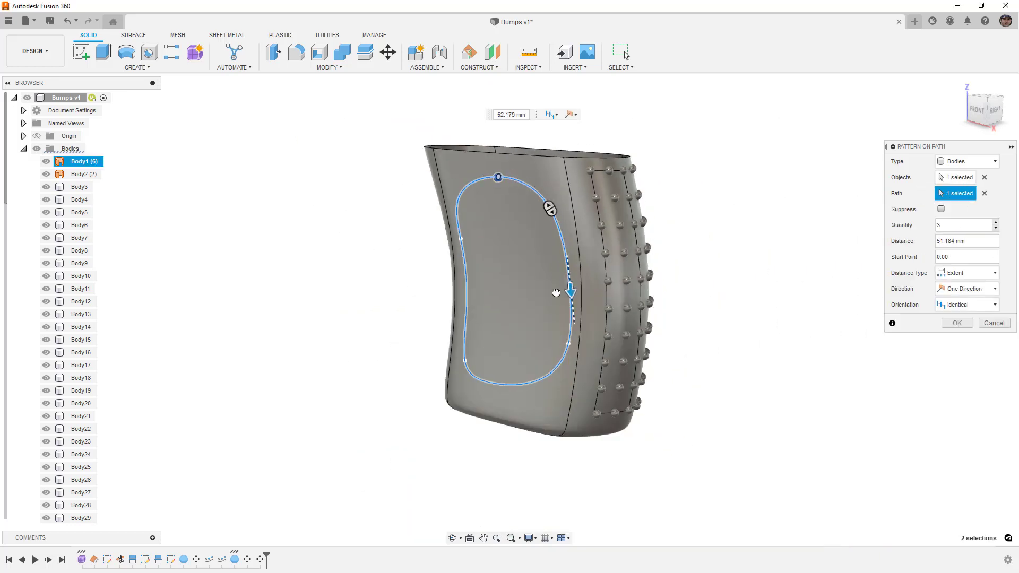
{"action": "left_click_drag", "start_coordinate": [555, 292], "coordinate": [480, 178]}
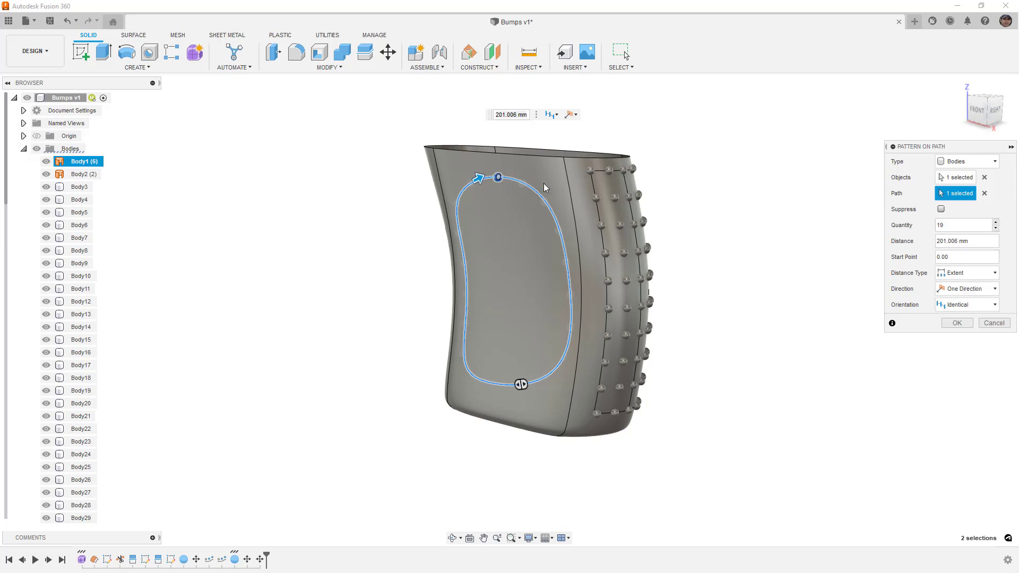
{"action": "scroll", "coordinate": [544, 183], "scroll_direction": "up", "scroll_amount": 5}
{"action": "middle_click_drag", "start_coordinate": [518, 186], "coordinate": [503, 200], "text": "shift"}
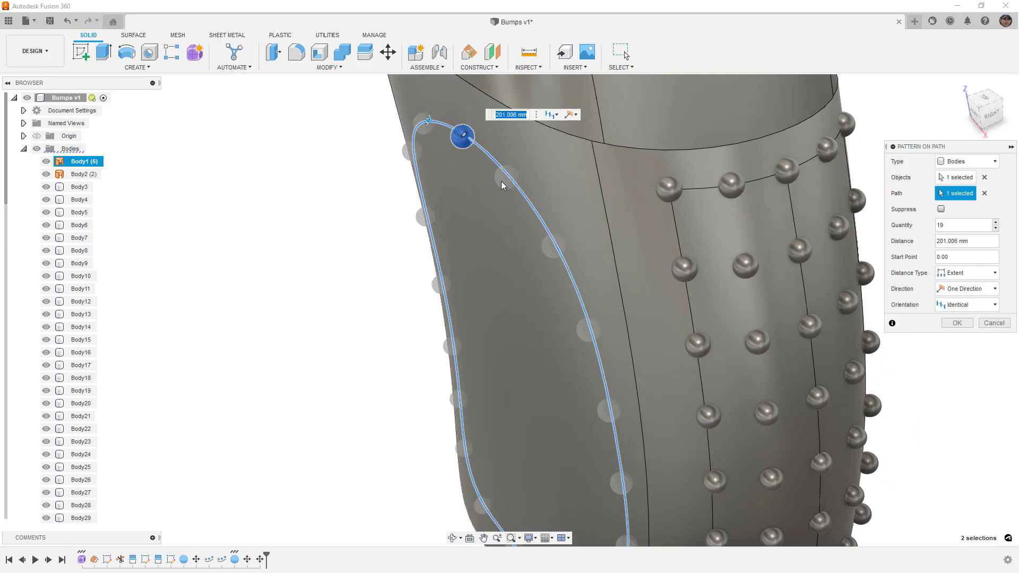
{"action": "middle_click_drag", "start_coordinate": [578, 223], "coordinate": [564, 213], "text": "shift"}
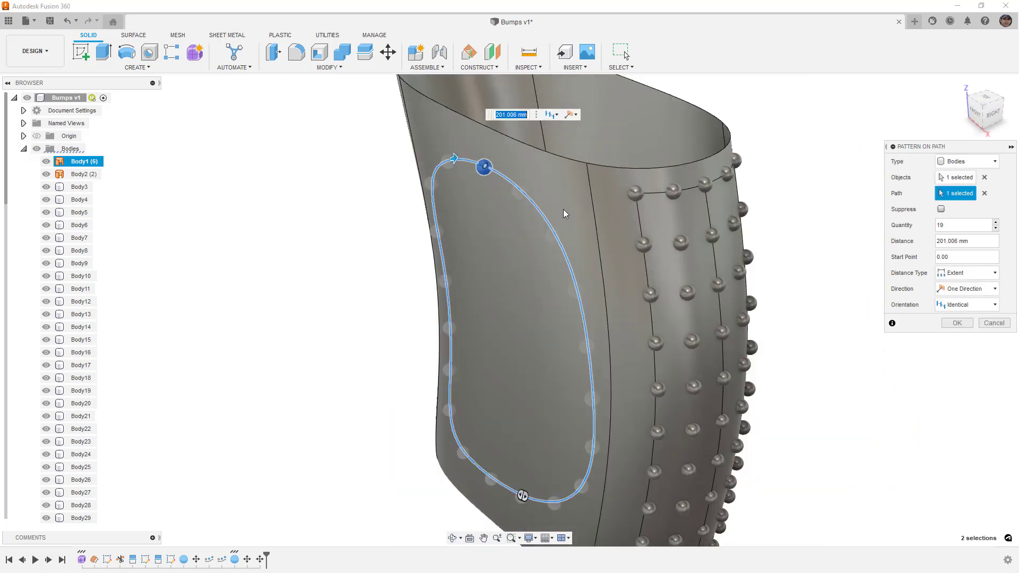
{"action": "left_click", "coordinate": [952, 323]}
Clear the selection and view the grip straight from the front.
{"action": "left_click", "coordinate": [704, 183]}
{"action": "scroll", "coordinate": [700, 196], "scroll_direction": "down", "scroll_amount": 3}
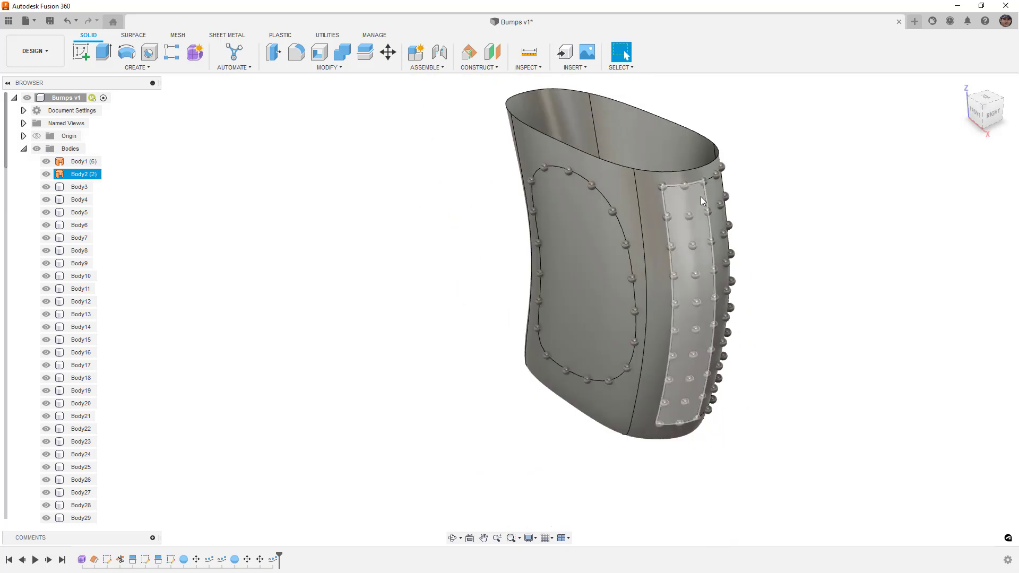
{"action": "left_click", "coordinate": [698, 224]}
{"action": "middle_click_drag", "start_coordinate": [698, 224], "coordinate": [734, 247], "text": "shift"}
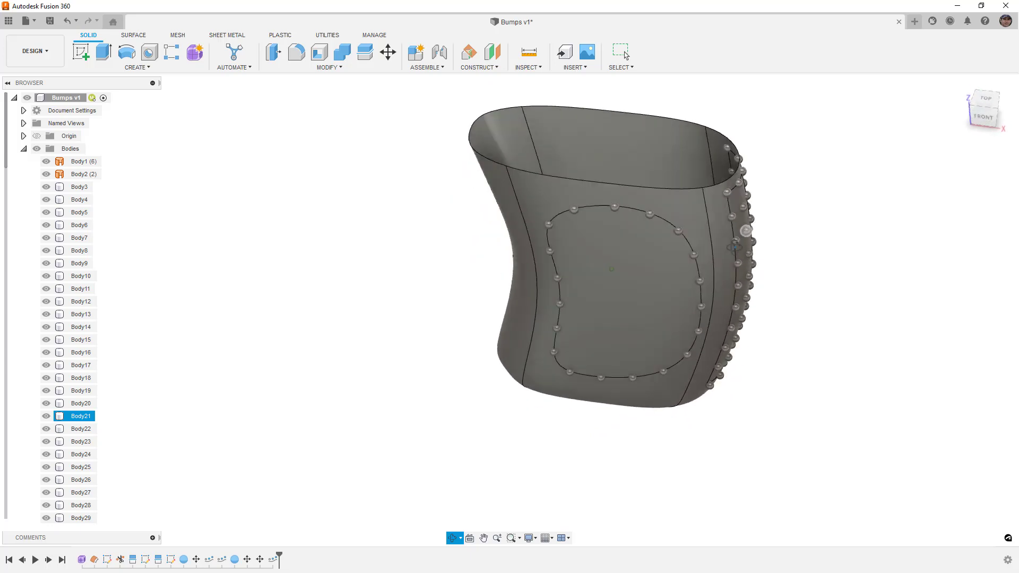
{"action": "left_click", "coordinate": [620, 52]}
{"action": "left_click", "coordinate": [982, 113]}
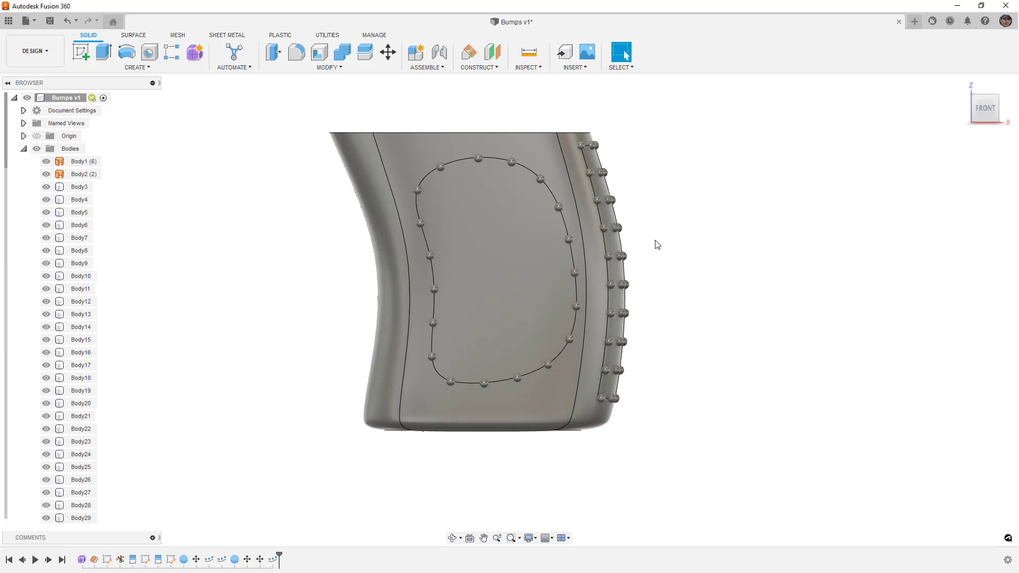
Patch the grip's top rim opening and stitch its surfaces into a solid.
{"action": "left_click", "coordinate": [135, 35]}
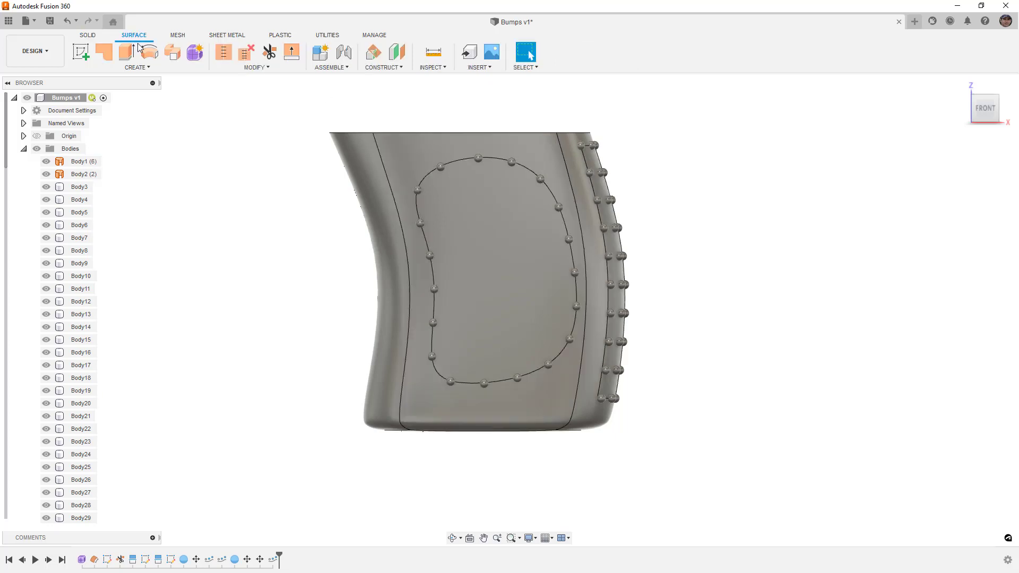
{"action": "left_click", "coordinate": [104, 51]}
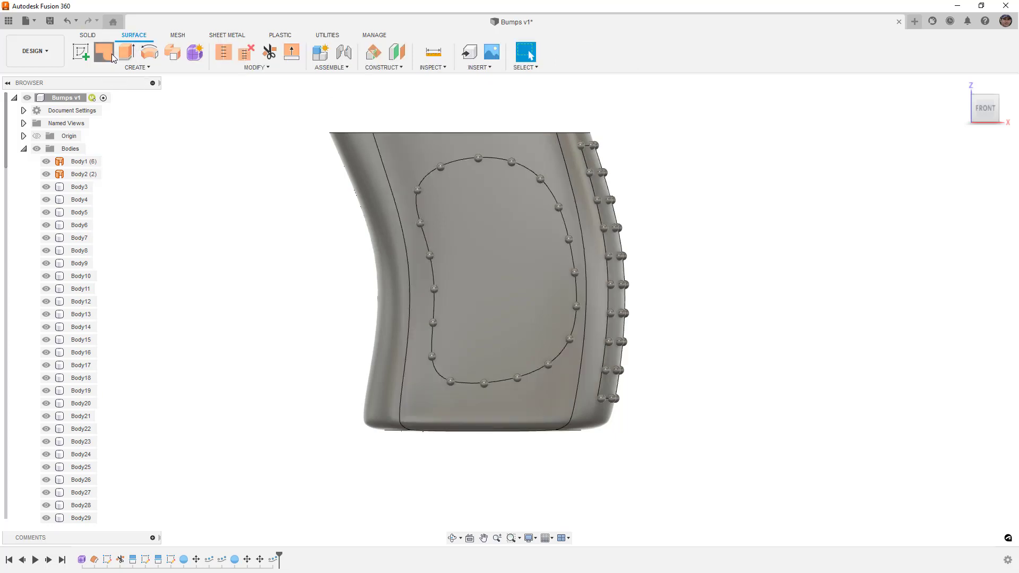
{"action": "left_click", "coordinate": [457, 149]}
{"action": "left_click", "coordinate": [957, 255]}
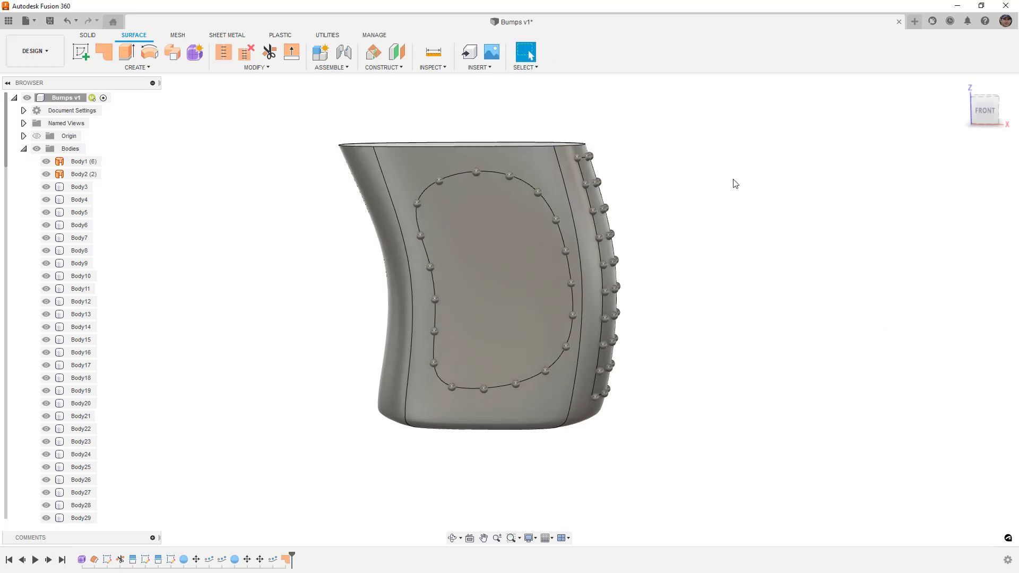
{"action": "left_click", "coordinate": [223, 51]}
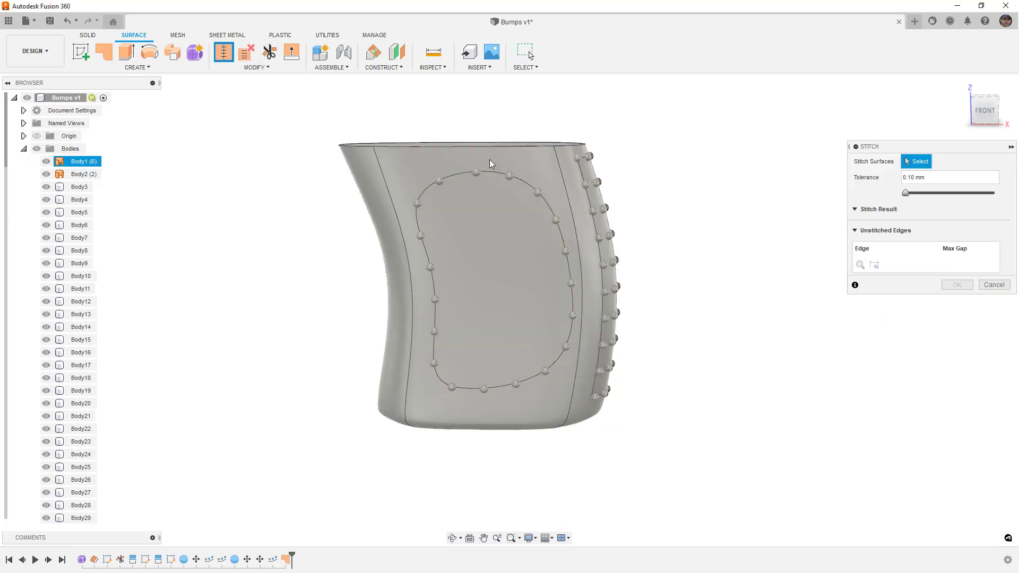
{"action": "left_click", "coordinate": [489, 159]}
{"action": "left_click", "coordinate": [957, 393]}
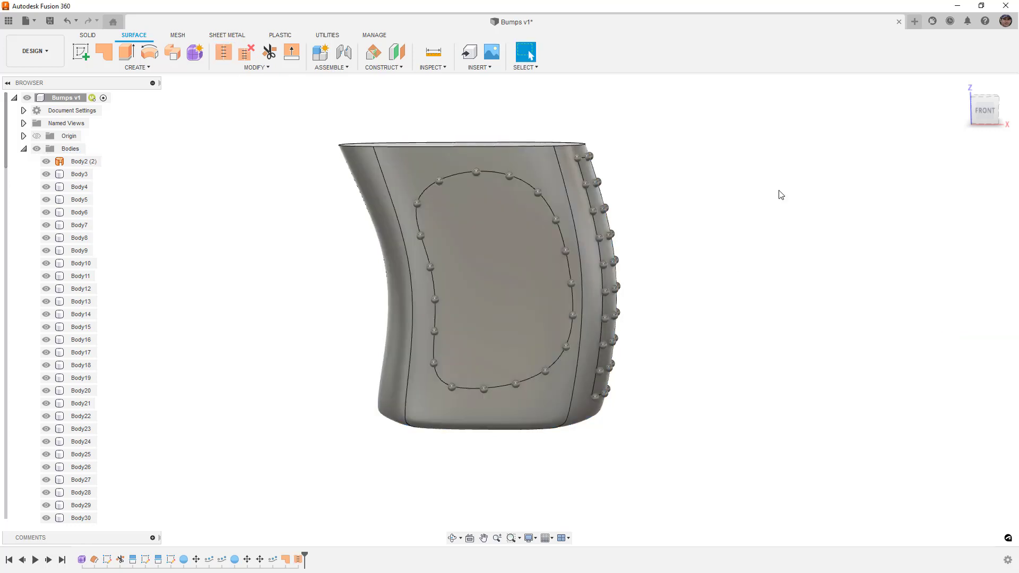
{"action": "middle_click_drag", "start_coordinate": [780, 195], "coordinate": [764, 179], "text": "shift"}
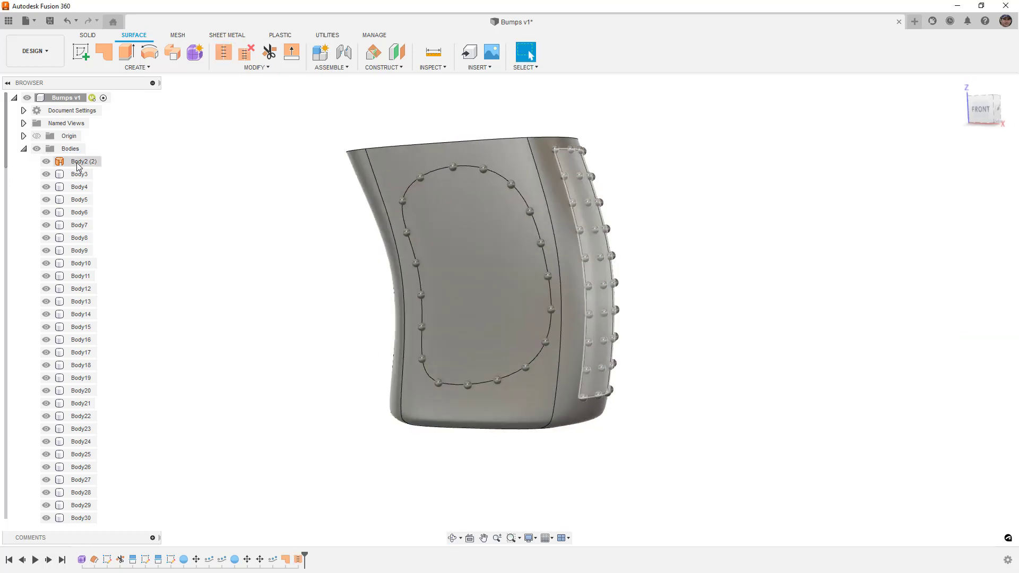
Hide Body2 and join all sphere bodies from Body4 onward into Body3.
{"action": "left_click", "coordinate": [46, 161]}
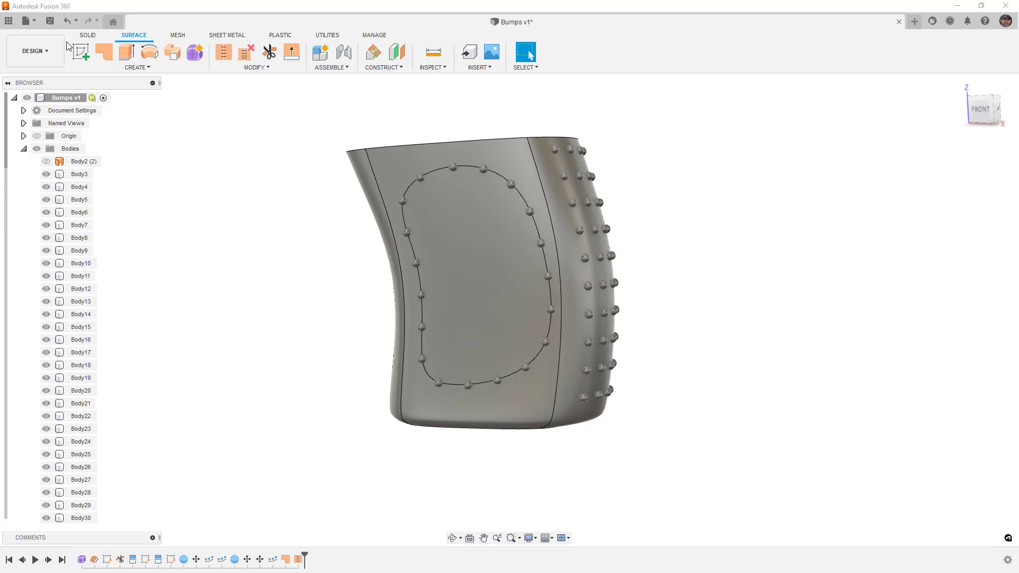
{"action": "left_click", "coordinate": [88, 35]}
{"action": "left_click", "coordinate": [342, 51]}
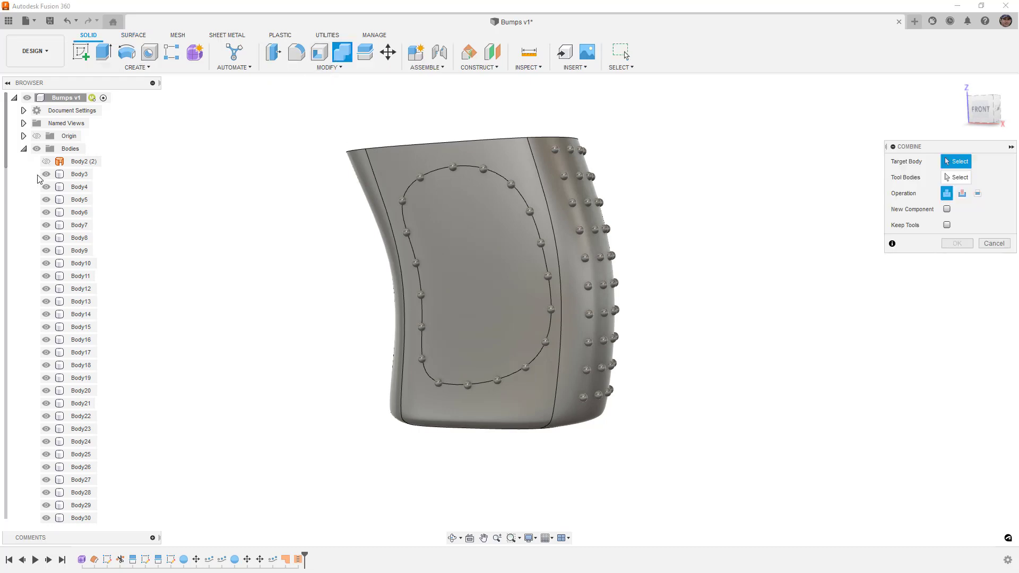
{"action": "left_click", "coordinate": [79, 174]}
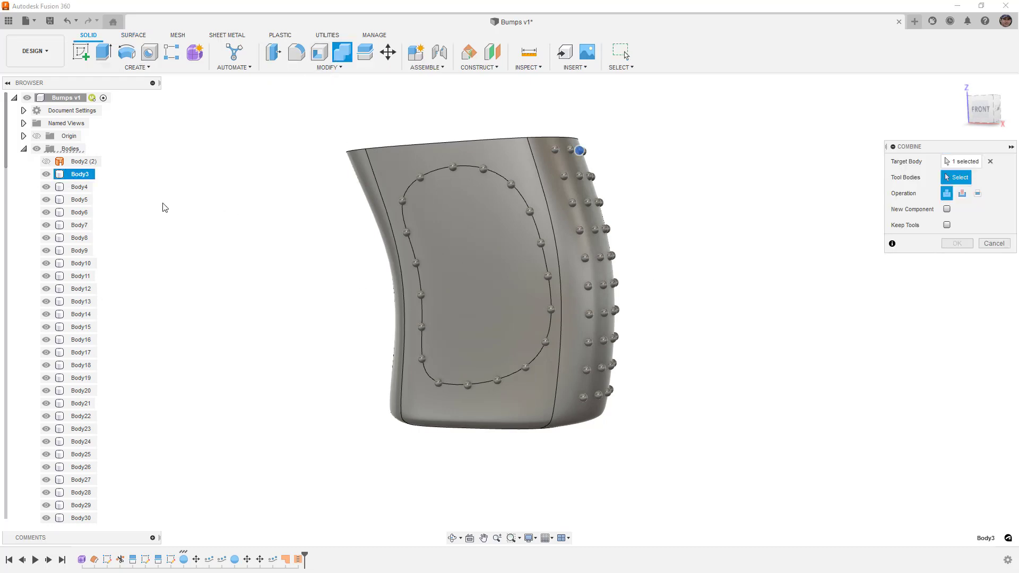
{"action": "left_click", "coordinate": [80, 186]}
{"action": "scroll", "coordinate": [93, 337], "scroll_direction": "down", "scroll_amount": 10}
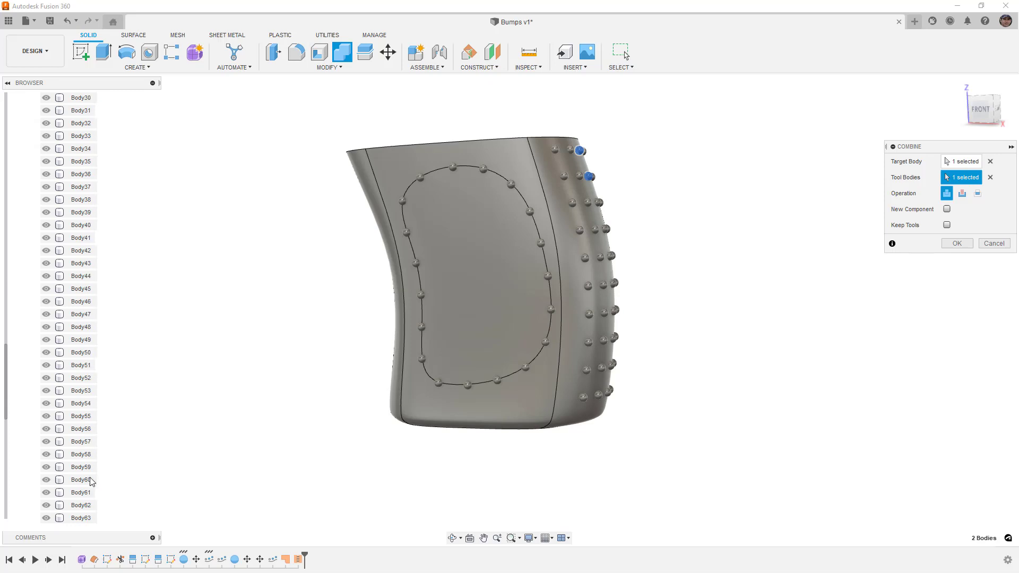
{"action": "scroll", "coordinate": [92, 481], "scroll_direction": "down", "scroll_amount": 5}
{"action": "left_click", "coordinate": [90, 468], "text": "shift"}
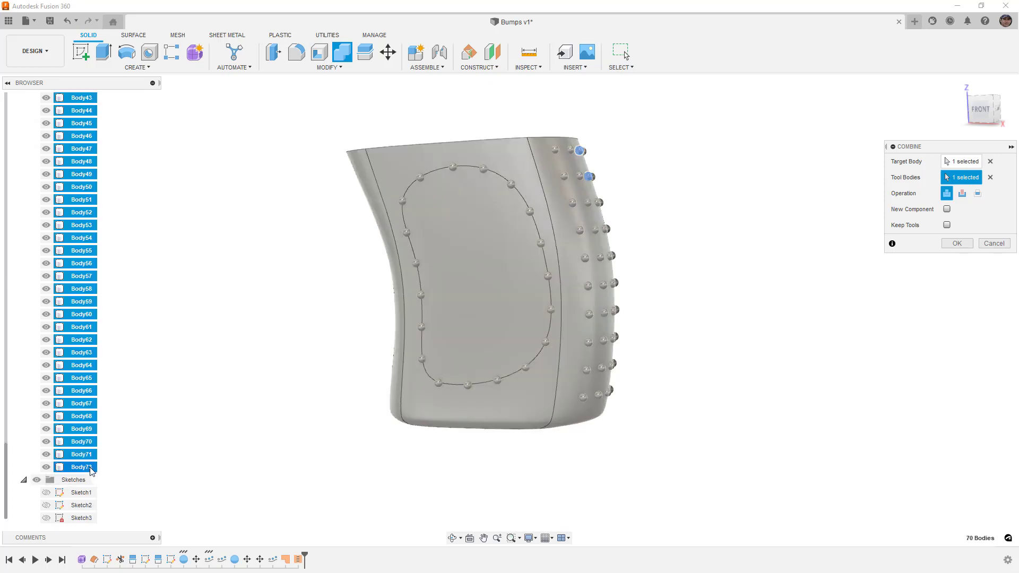
{"action": "left_click", "coordinate": [964, 247]}
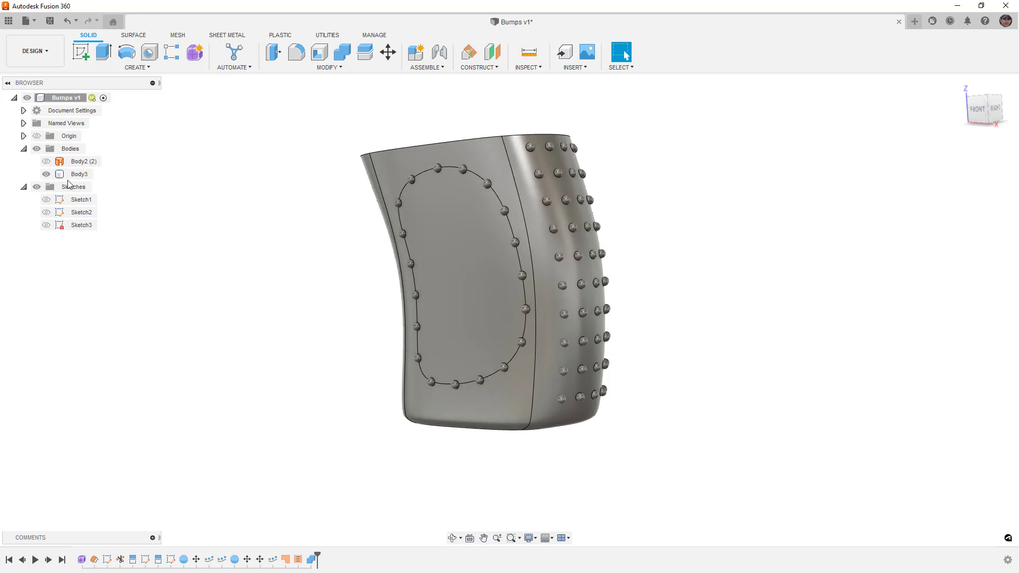
{"action": "left_click", "coordinate": [68, 178]}
{"action": "left_click", "coordinate": [266, 214]}
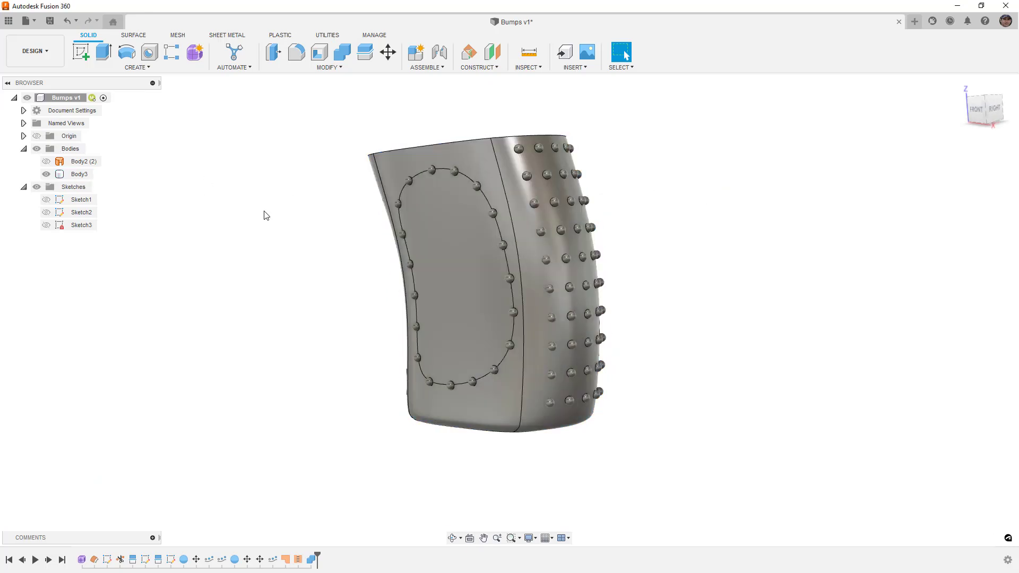
{"action": "middle_click_drag", "start_coordinate": [397, 212], "coordinate": [533, 156], "text": "shift"}
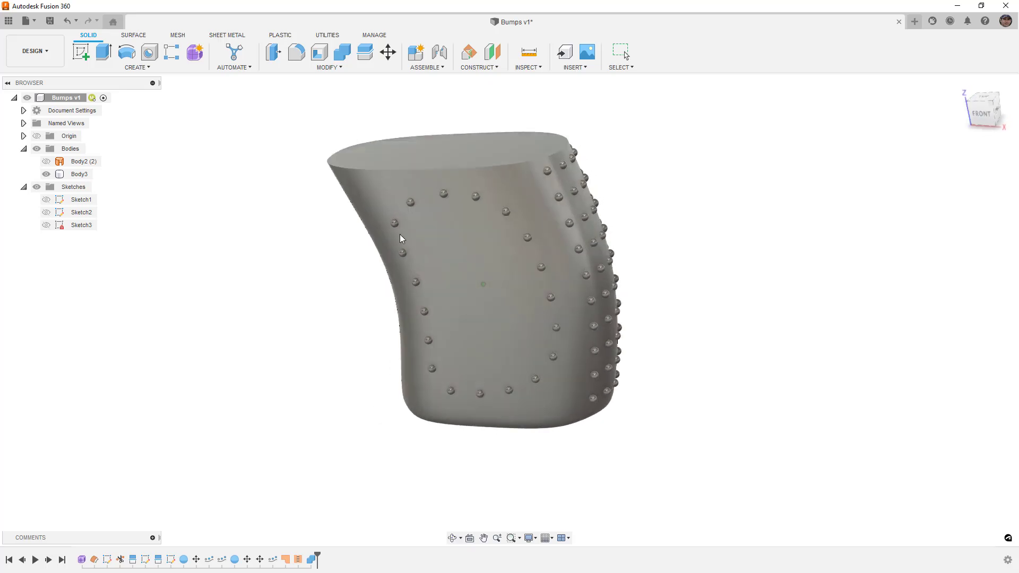
{"action": "scroll", "coordinate": [574, 161], "scroll_direction": "up", "scroll_amount": 5}
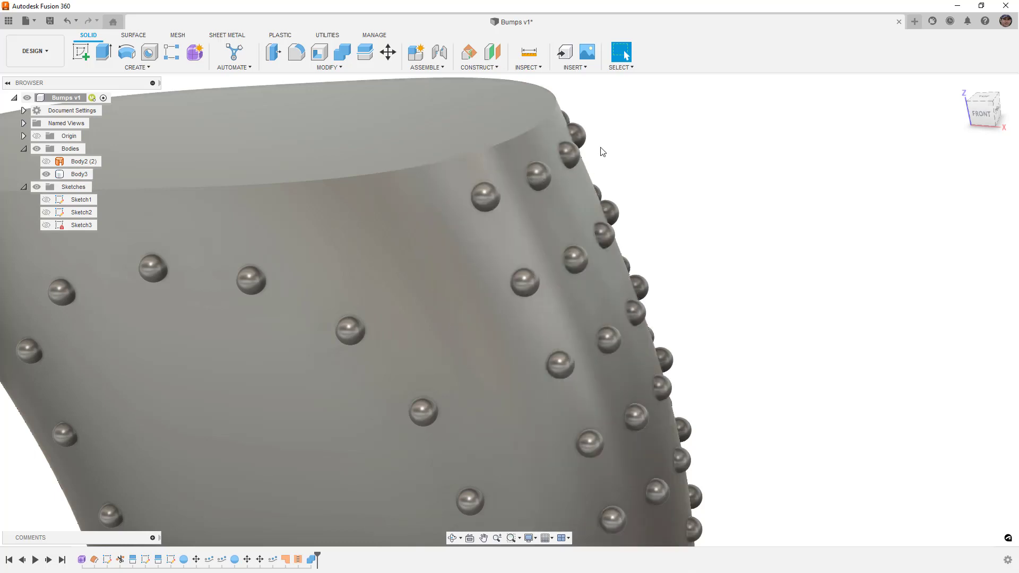
{"action": "scroll", "coordinate": [610, 151], "scroll_direction": "down", "scroll_amount": 2}
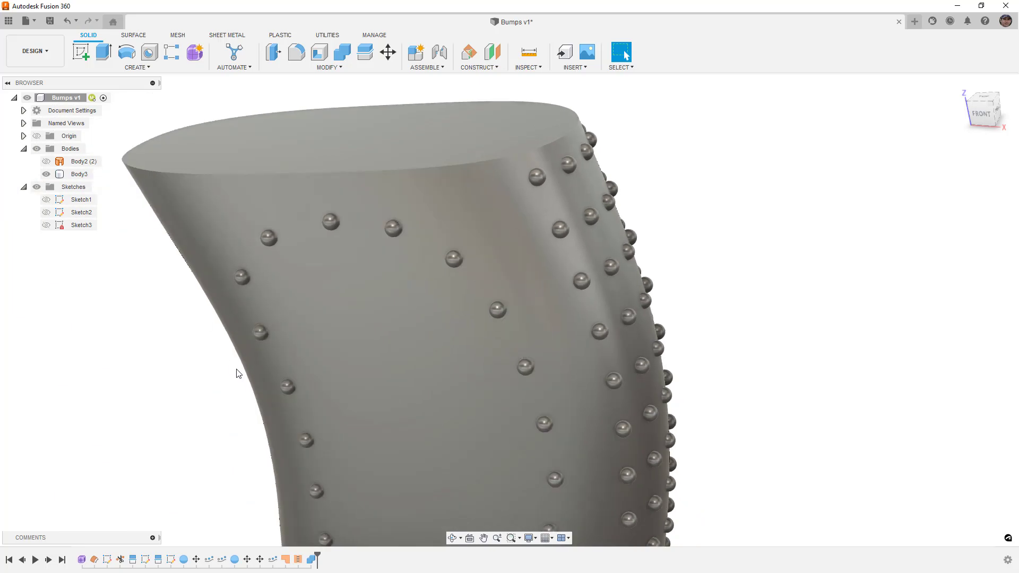
Undo the join and cut spheres Body3–Body71 from the grip body to form dimples.
{"action": "key", "text": "ctrl+z"}
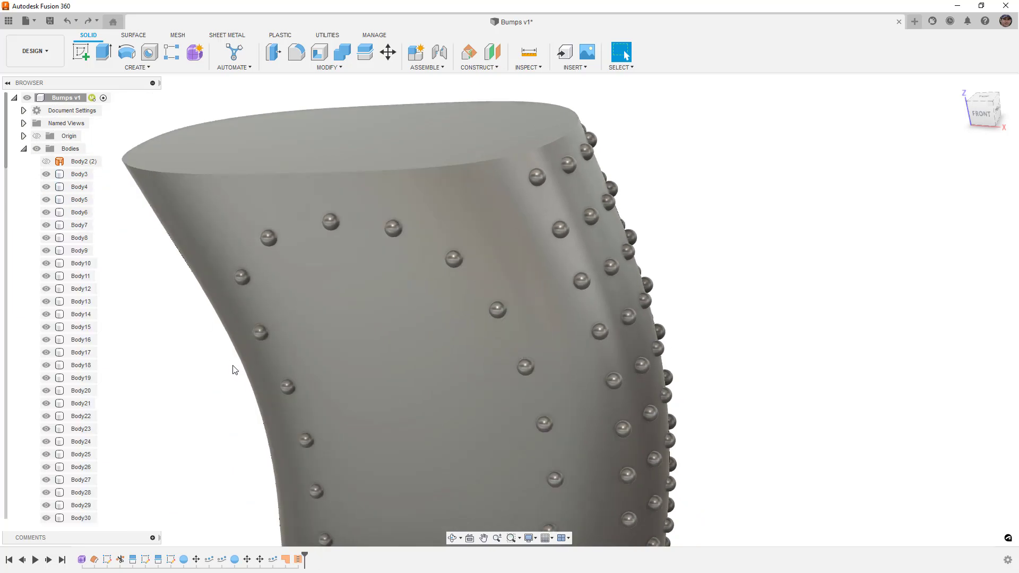
{"action": "left_click", "coordinate": [342, 51]}
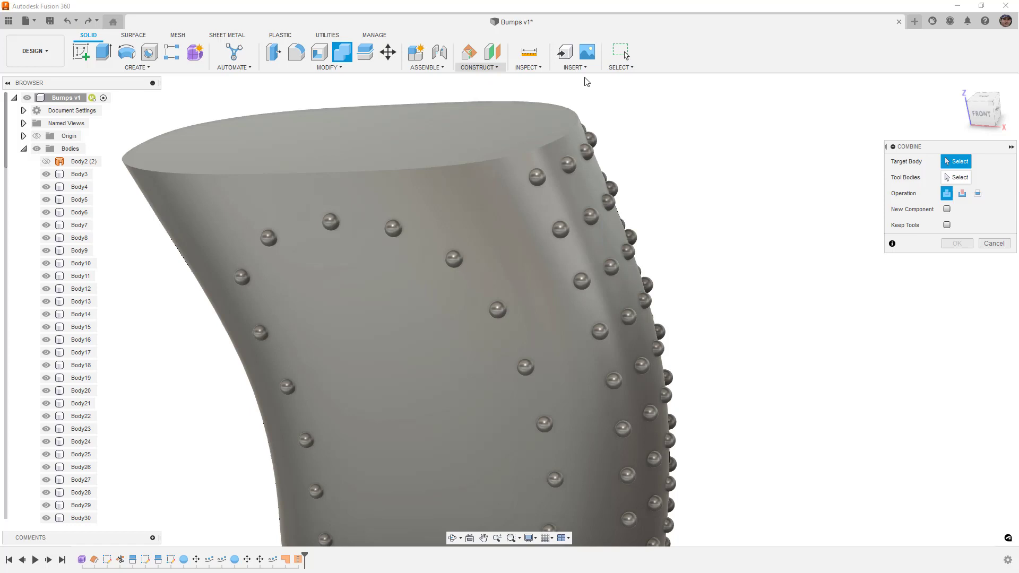
{"action": "left_click", "coordinate": [962, 193]}
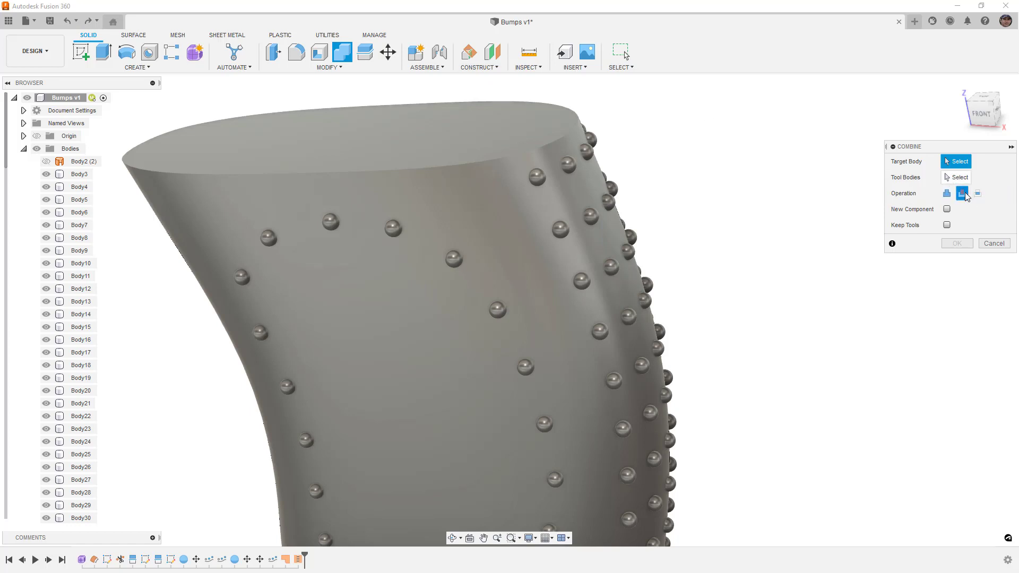
{"action": "left_click", "coordinate": [480, 137]}
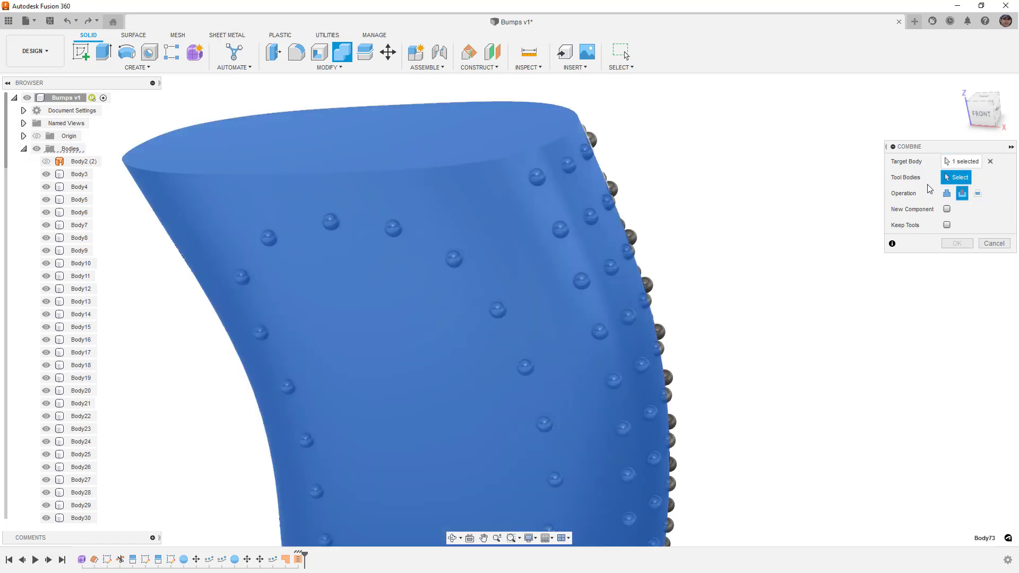
{"action": "scroll", "coordinate": [115, 247], "scroll_direction": "down", "scroll_amount": 3}
{"action": "scroll", "coordinate": [90, 308], "scroll_direction": "down", "scroll_amount": 5}
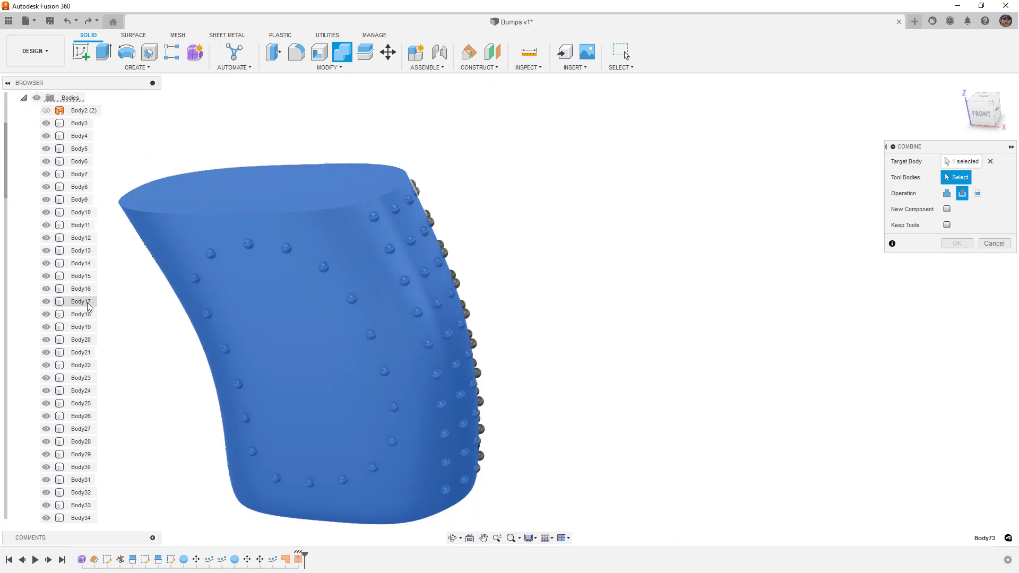
{"action": "scroll", "coordinate": [90, 308], "scroll_direction": "down", "scroll_amount": 10}
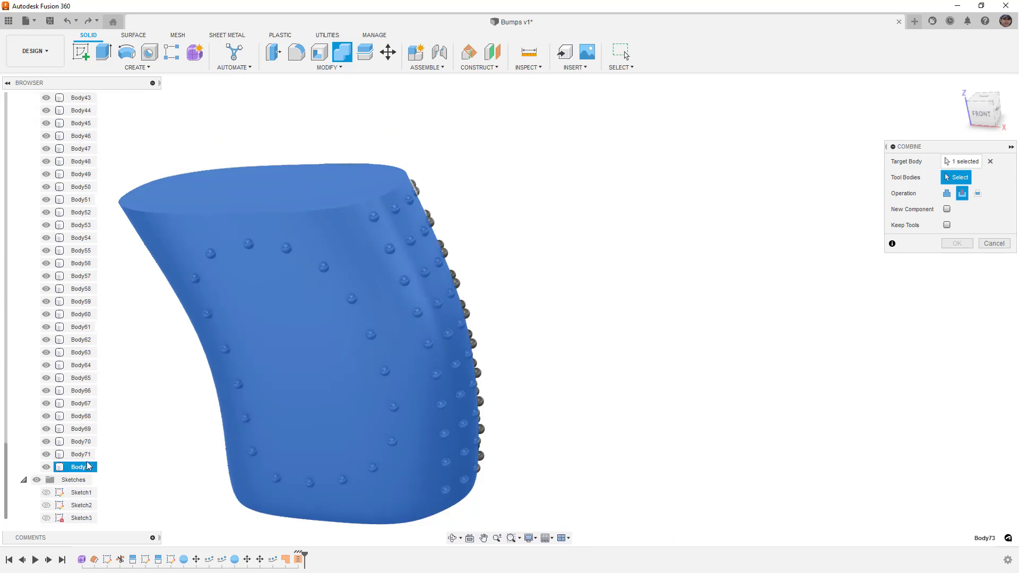
{"action": "left_click", "coordinate": [81, 454]}
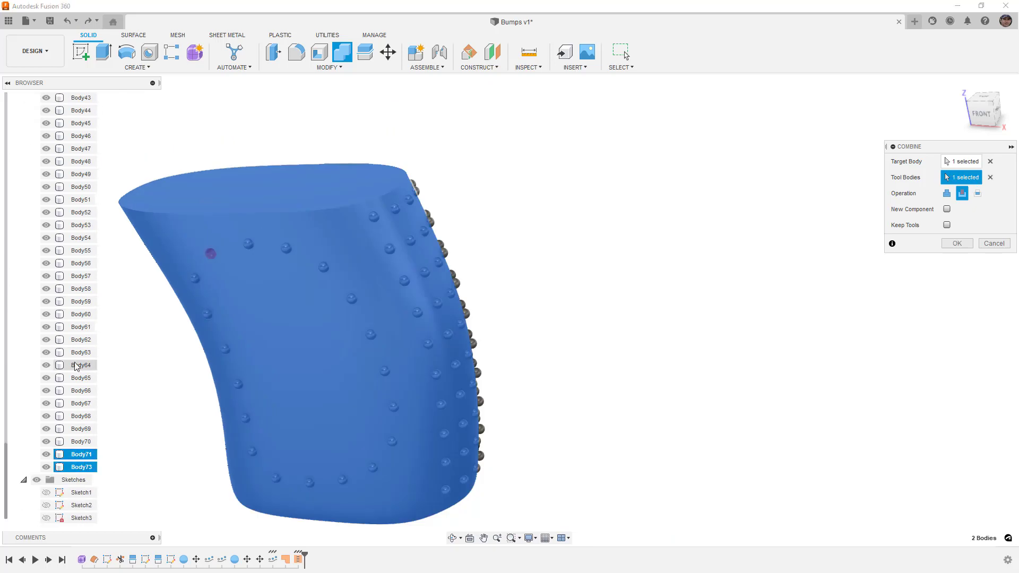
{"action": "scroll", "coordinate": [69, 299], "scroll_direction": "up", "scroll_amount": 4}
{"action": "scroll", "coordinate": [69, 300], "scroll_direction": "up", "scroll_amount": 12}
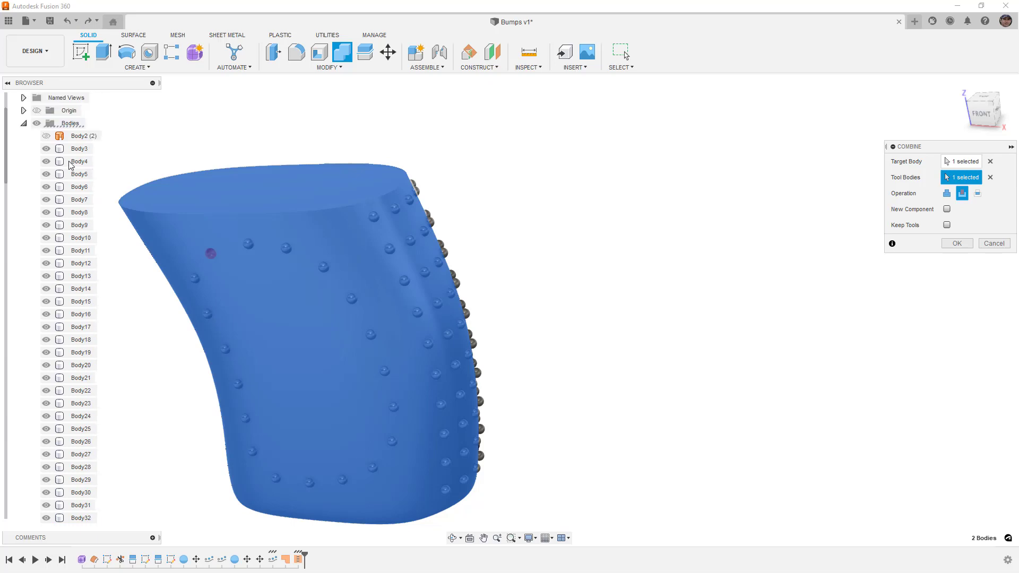
{"action": "left_click", "coordinate": [79, 175], "text": "shift"}
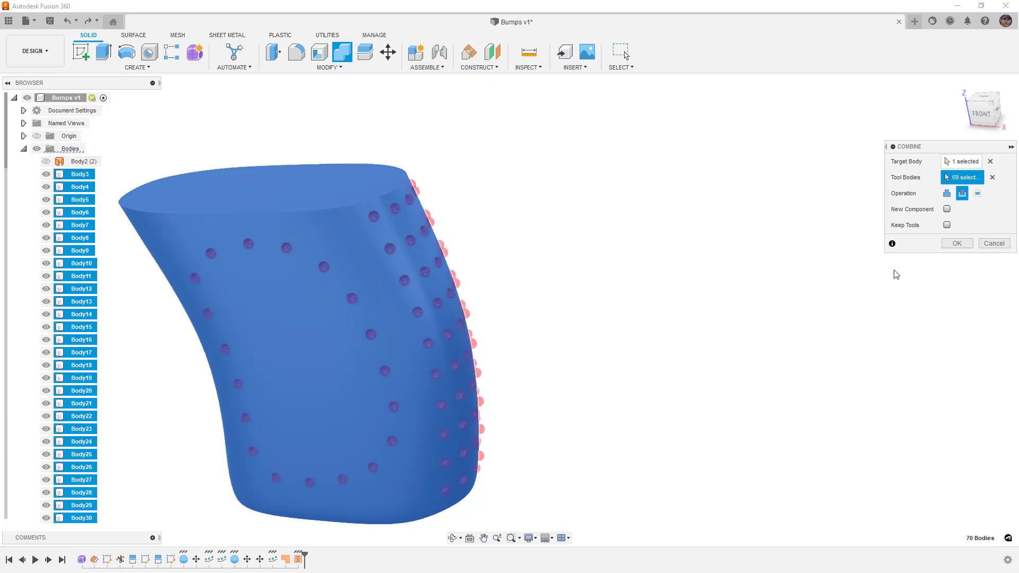
{"action": "left_click", "coordinate": [955, 246]}
{"action": "middle_click_drag", "start_coordinate": [689, 207], "coordinate": [635, 228], "text": "shift"}
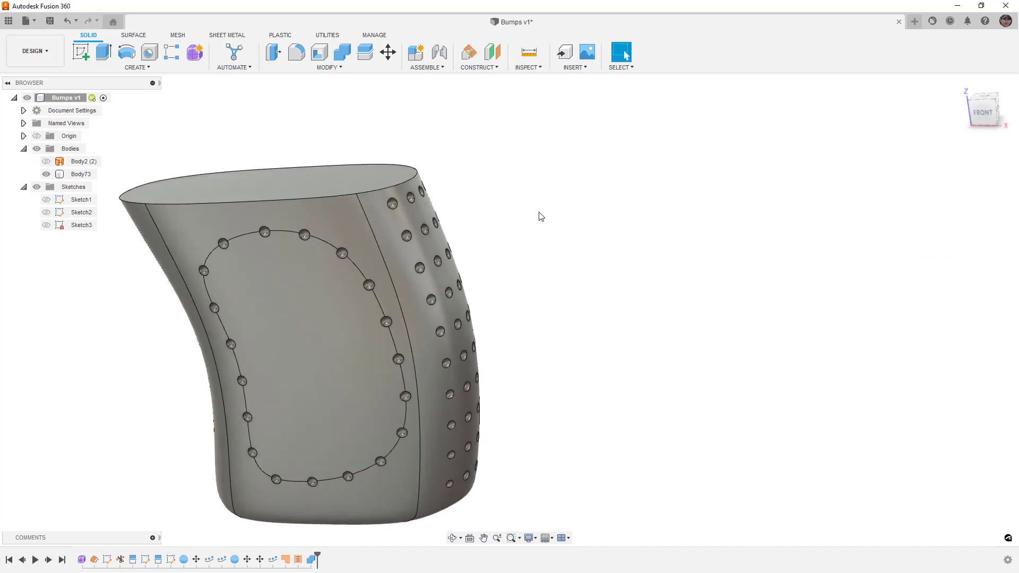
Show the dimpled grip in the FRONT ViewCube view, shifted up-left, with the PLASTIC tools active.
{"action": "middle_click_drag", "start_coordinate": [539, 216], "coordinate": [593, 198], "text": "shift"}
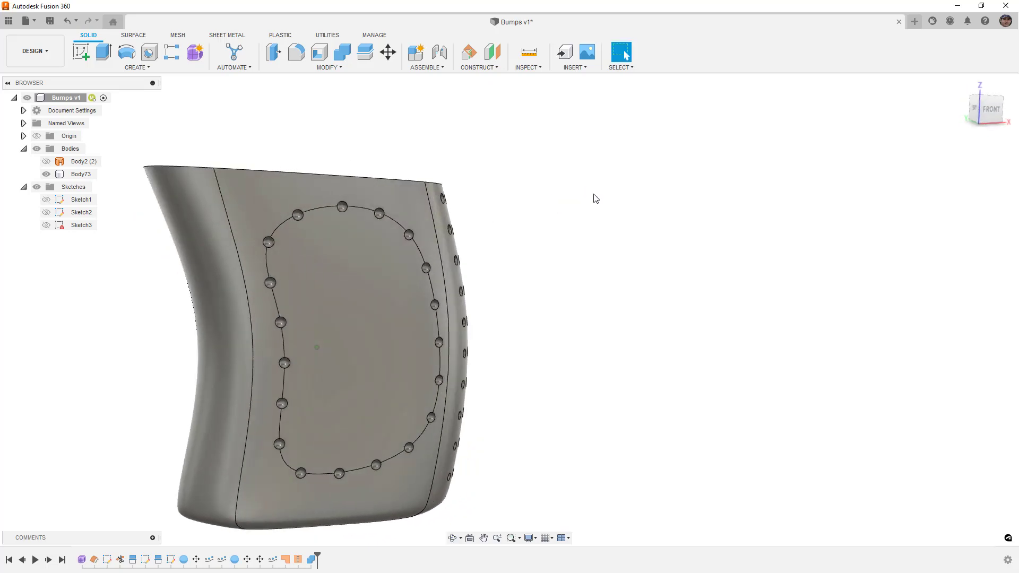
{"action": "left_click", "coordinate": [987, 111]}
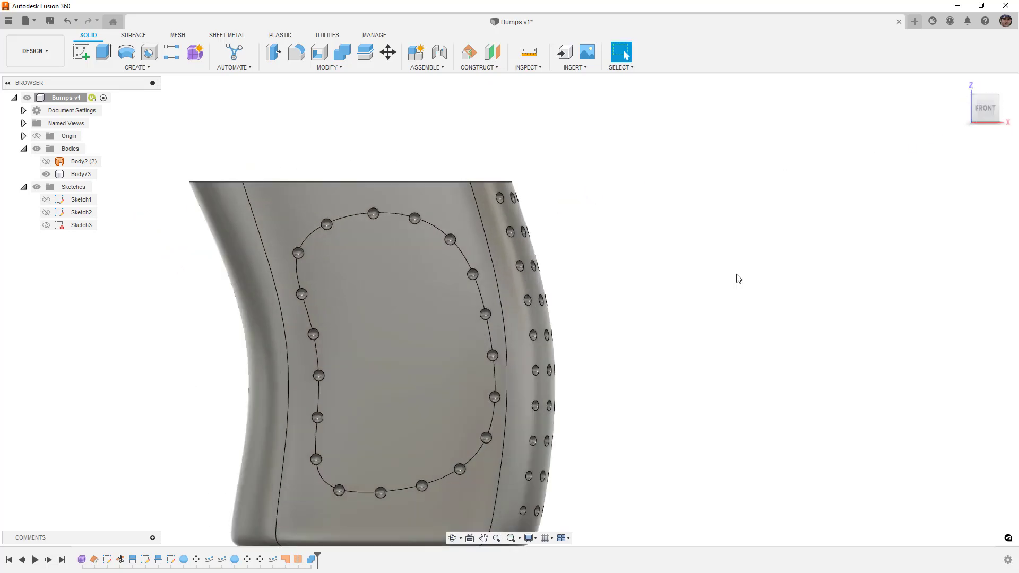
{"action": "middle_click_drag", "start_coordinate": [734, 277], "coordinate": [716, 238]}
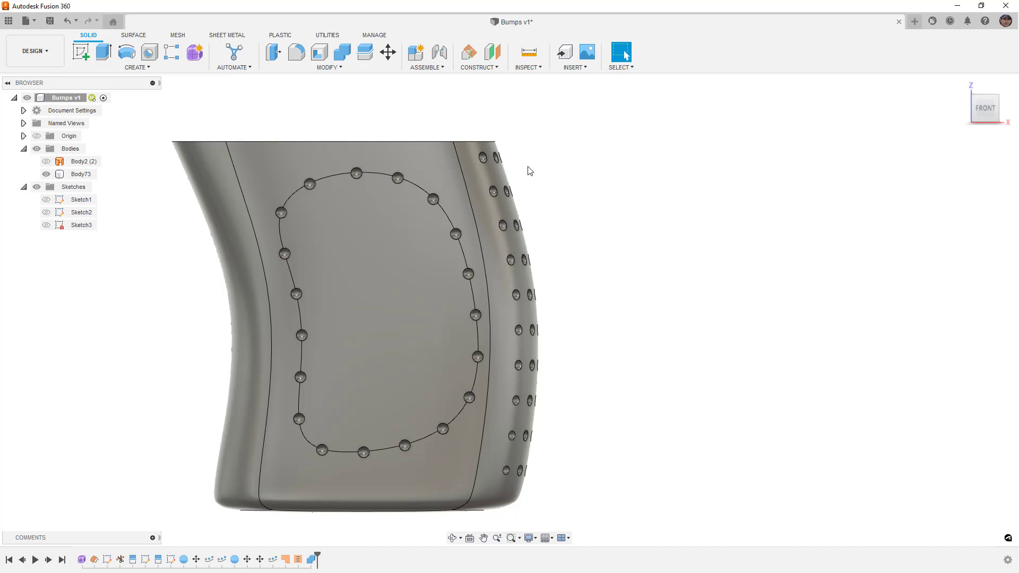
{"action": "left_click", "coordinate": [280, 35]}
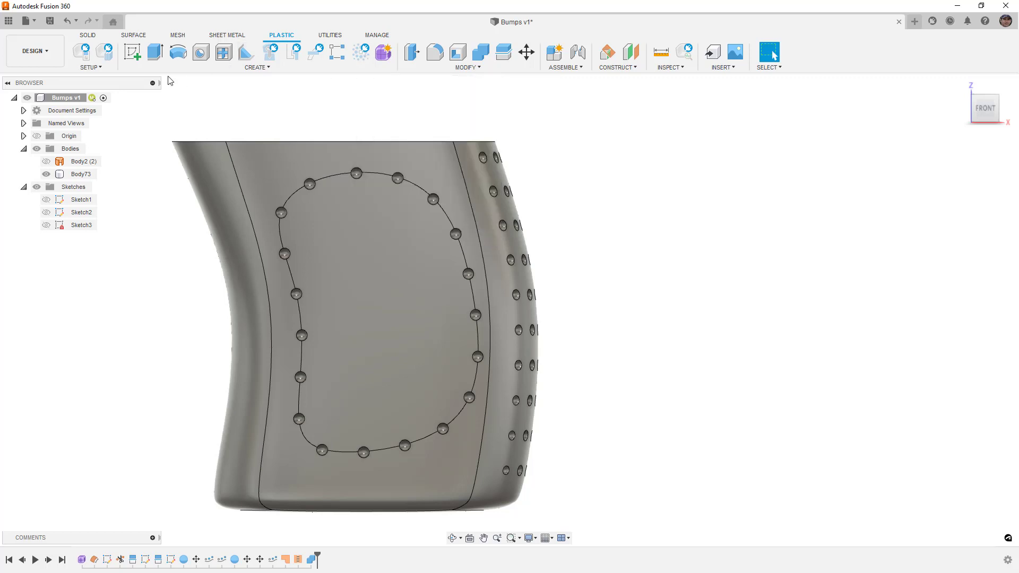
Switch back to SOLID, browse CREATE > Pattern without choosing, and orbit to a front-right view.
{"action": "left_click", "coordinate": [88, 35]}
{"action": "left_click", "coordinate": [107, 67]}
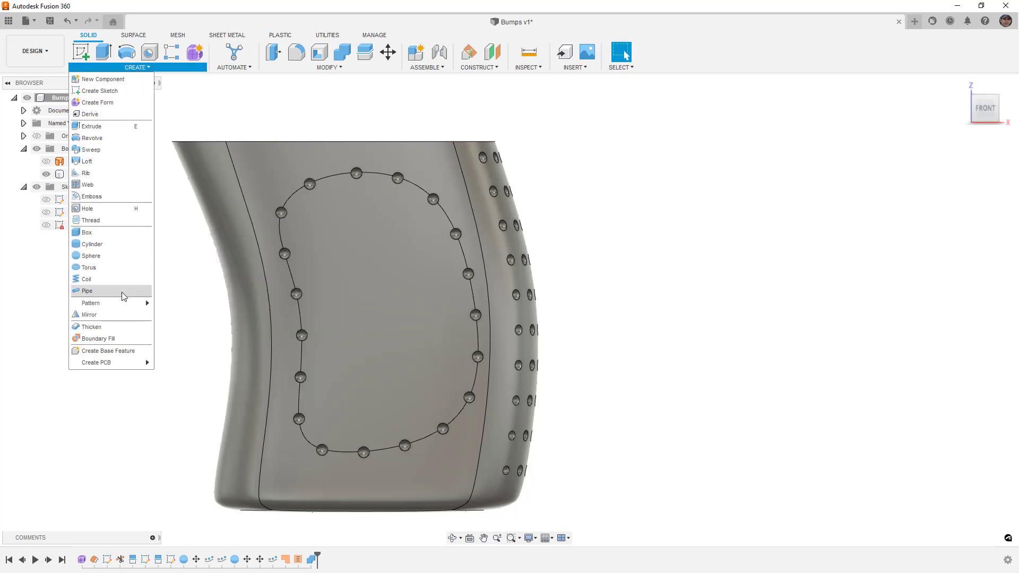
{"action": "mouse_move", "coordinate": [126, 306]}
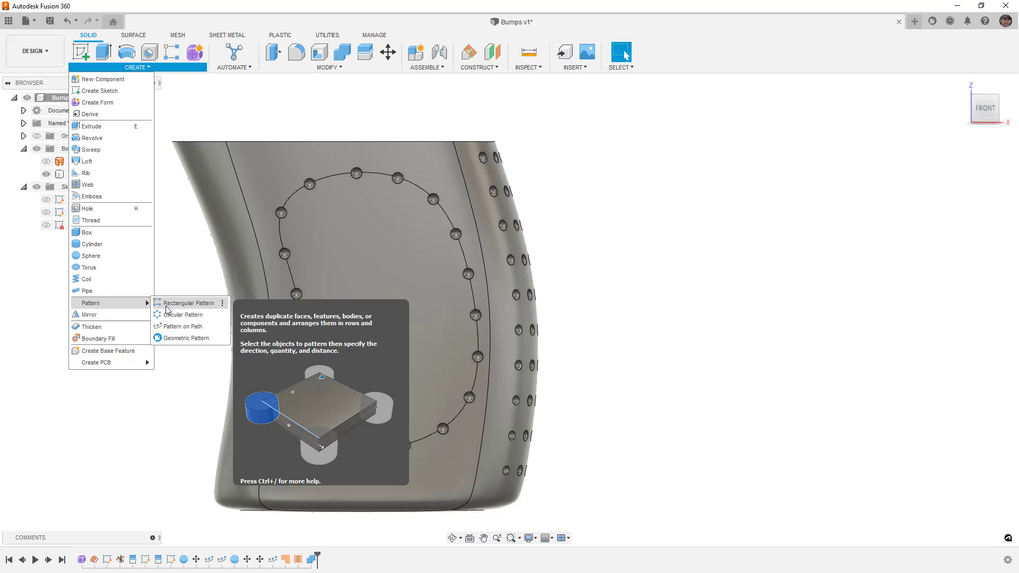
{"action": "left_click", "coordinate": [638, 266]}
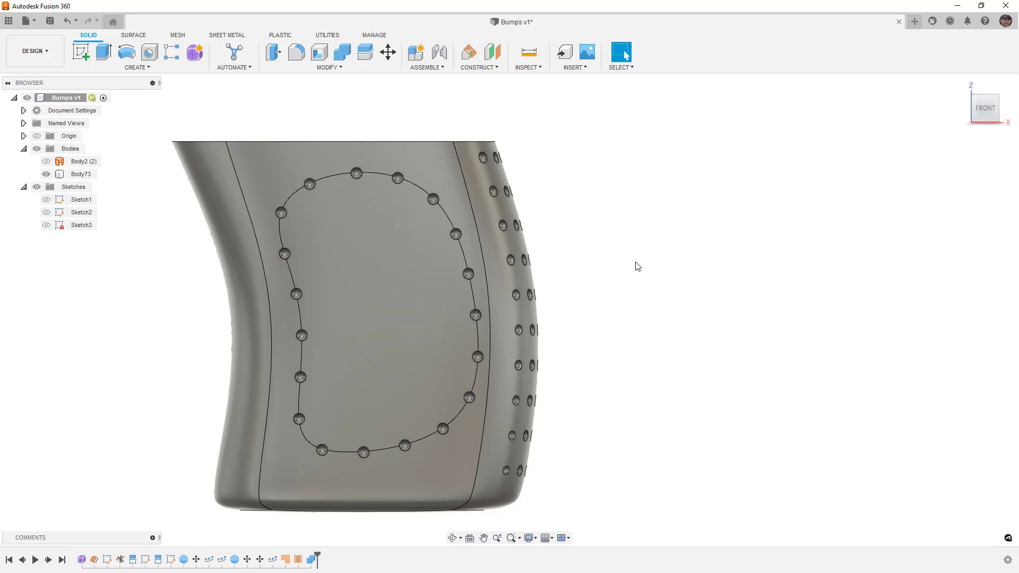
{"action": "middle_click_drag", "start_coordinate": [663, 319], "coordinate": [603, 316], "text": "shift"}
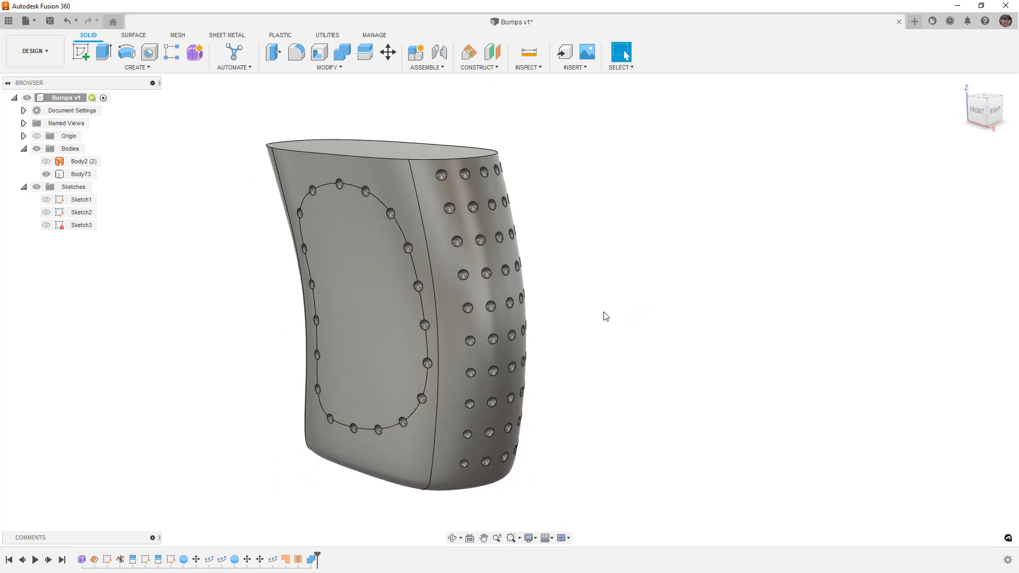